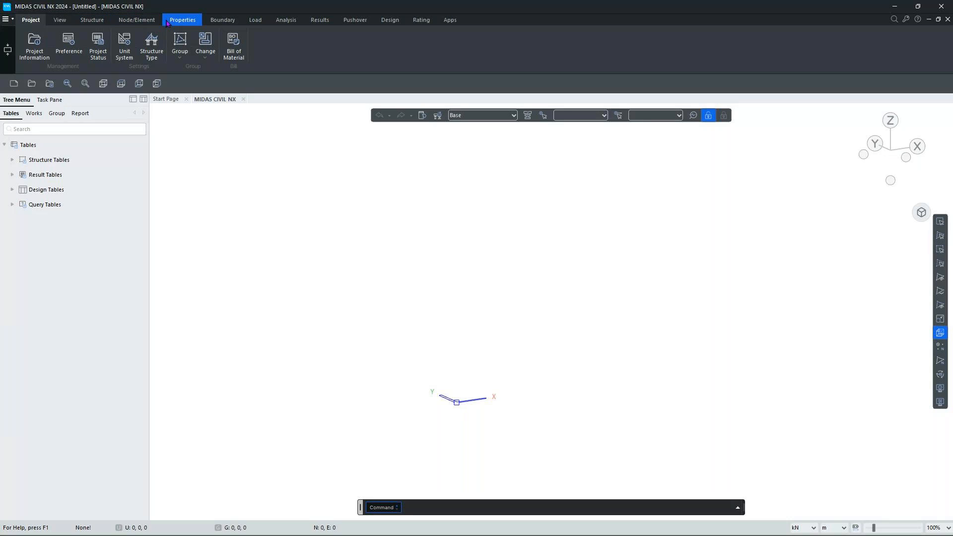
# Add a new material and set its design type to Concrete.
pyautogui.click(169, 23)
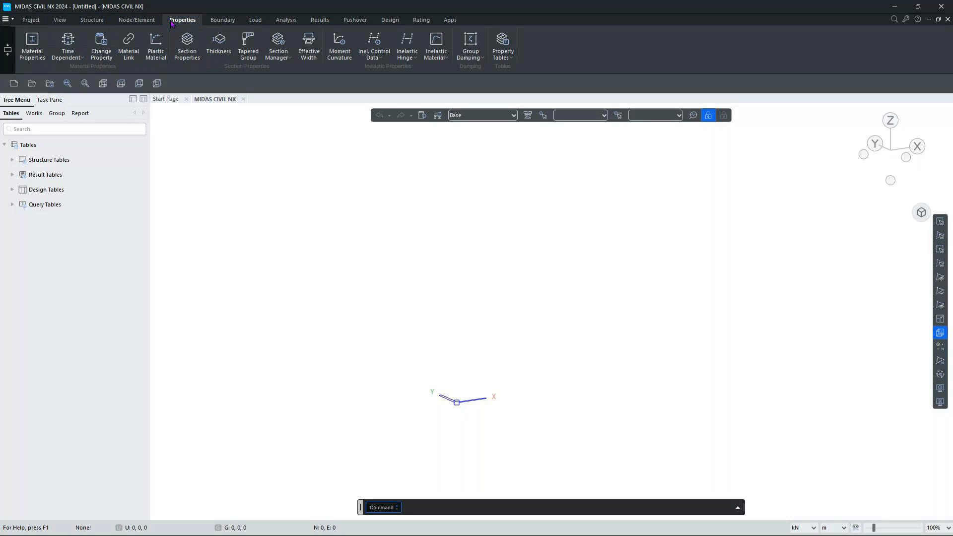
pyautogui.click(31, 52)
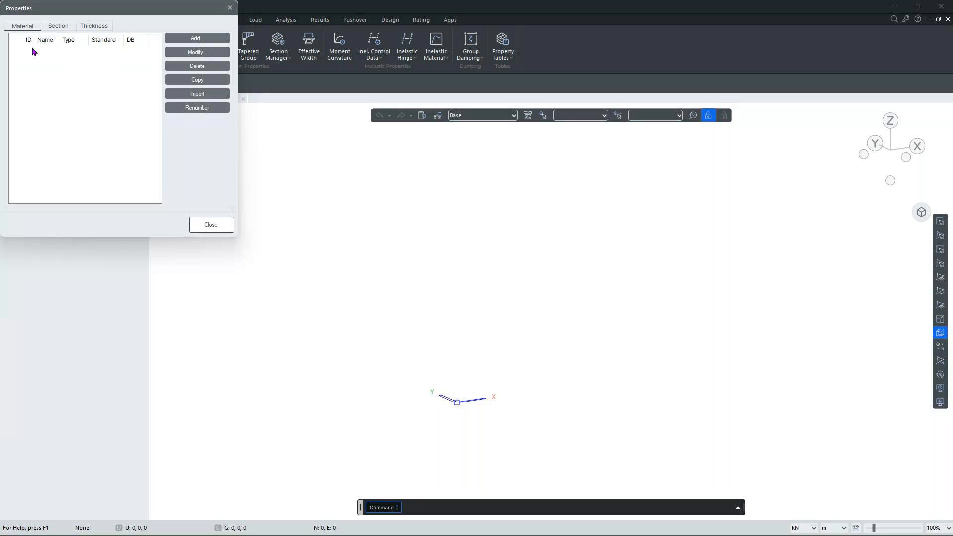
pyautogui.click(181, 39)
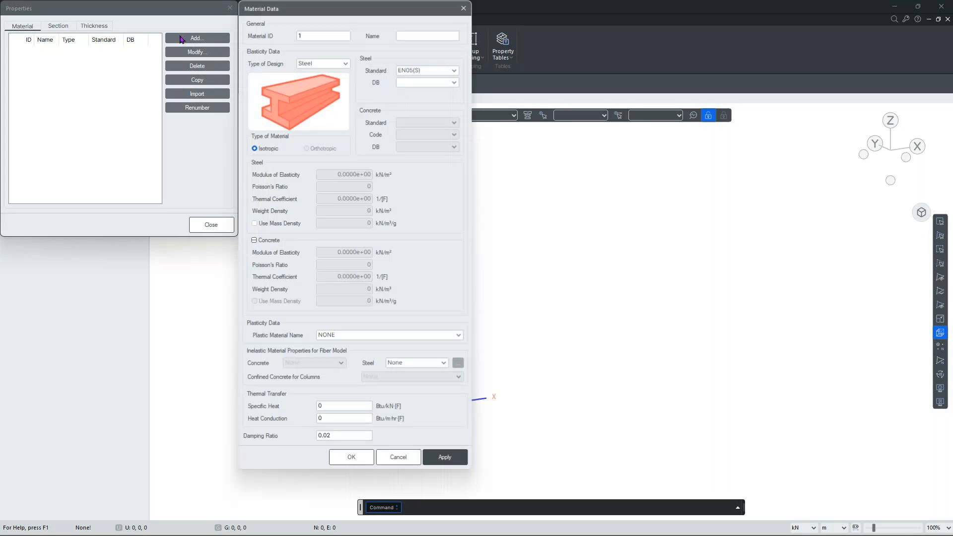
pyautogui.moveTo(276, 21); pyautogui.dragTo(376, 29)
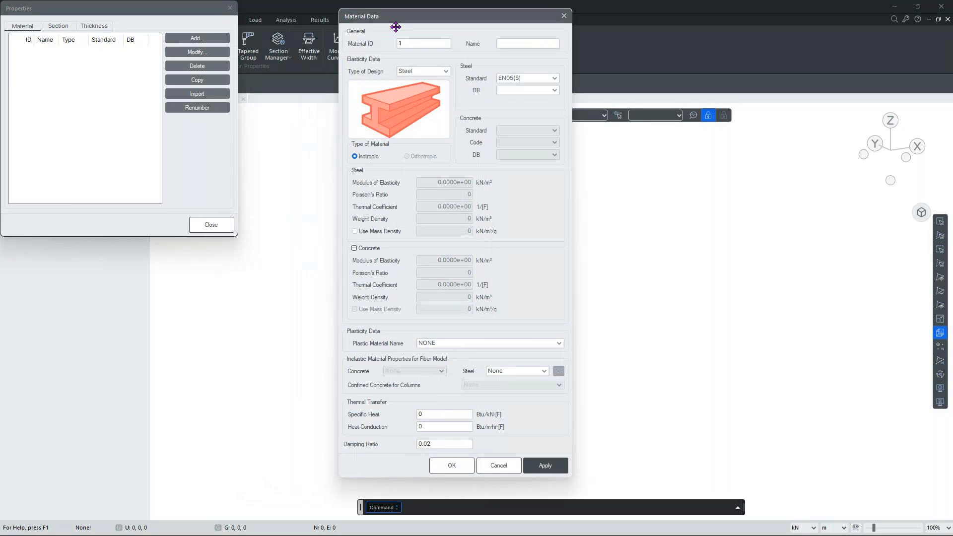
pyautogui.click(420, 75)
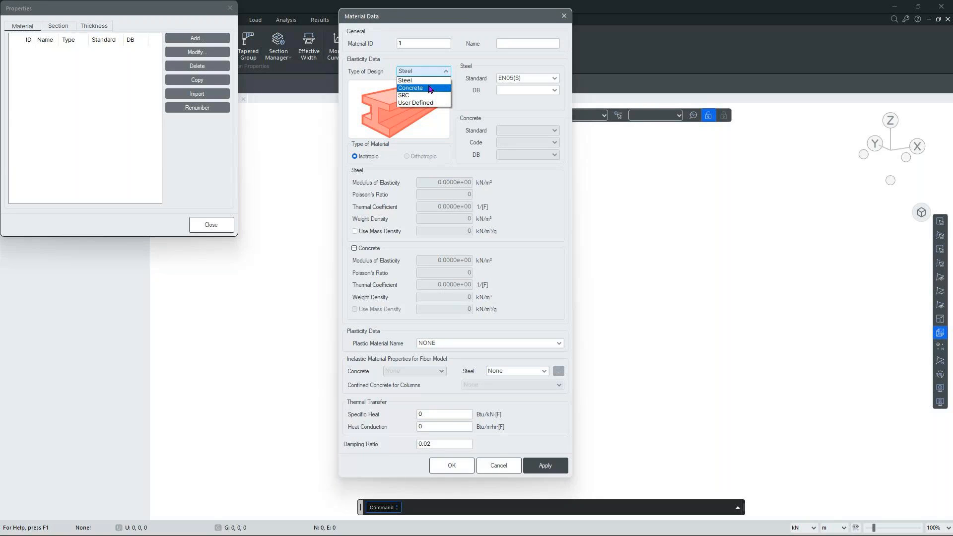
pyautogui.click(429, 91)
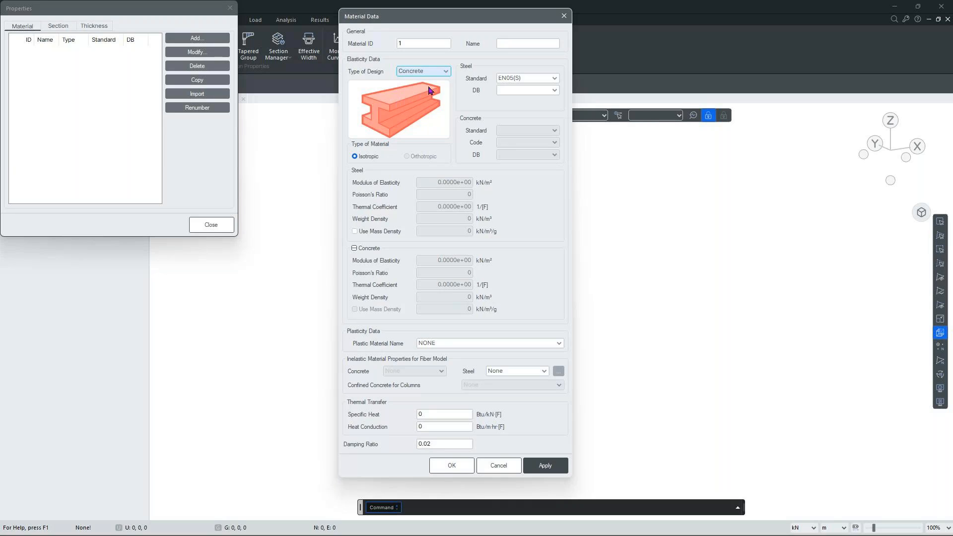
# Choose the ASTM19(RC) standard with Grade C5000 and apply it as material 1.
pyautogui.click(542, 130)
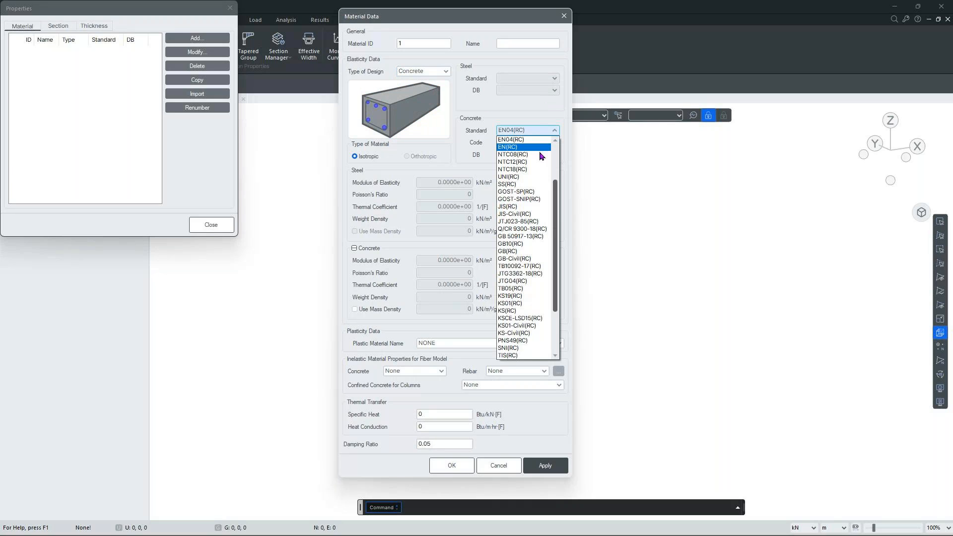
pyautogui.scroll(2, 536, 172)
pyautogui.scroll(1, 536, 172)
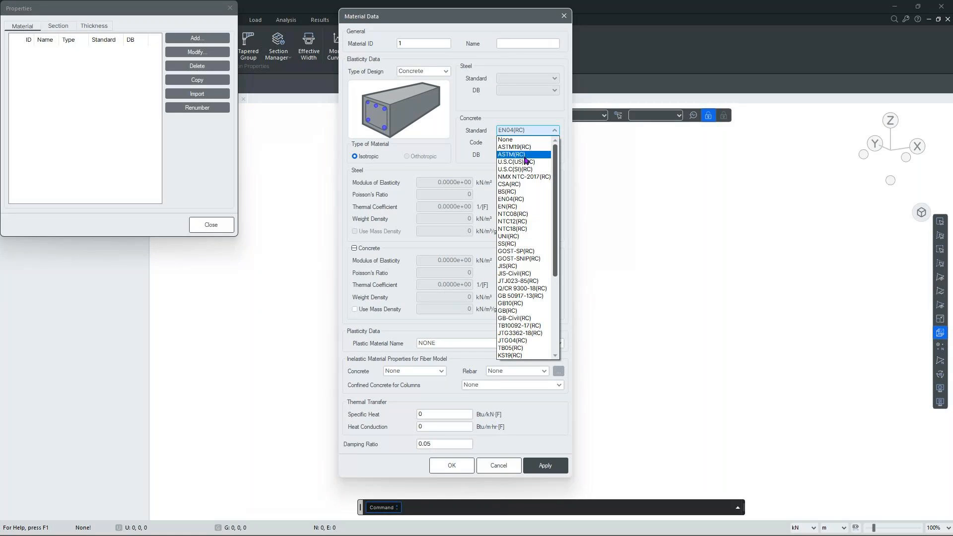
pyautogui.scroll(-4, 519, 192)
pyautogui.scroll(4, 520, 192)
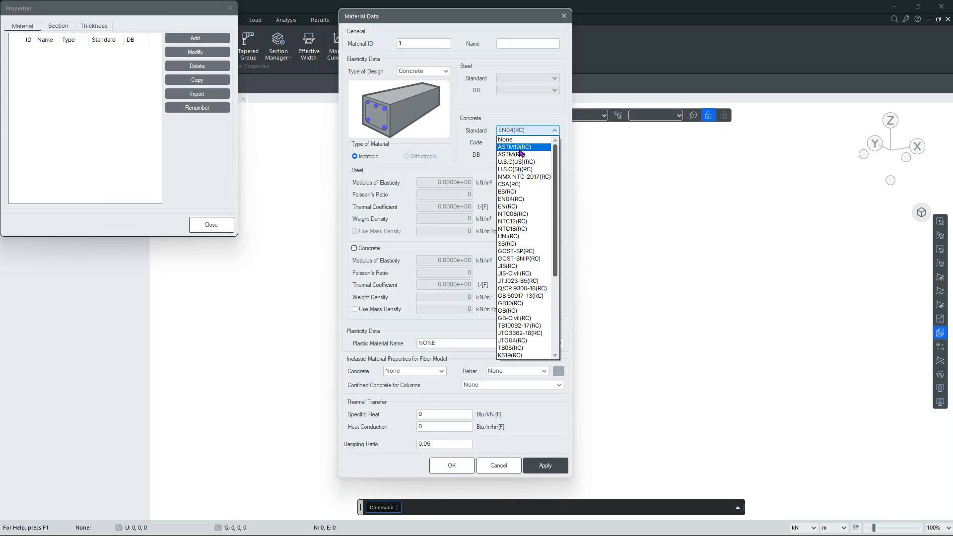
pyautogui.click(520, 149)
pyautogui.click(555, 155)
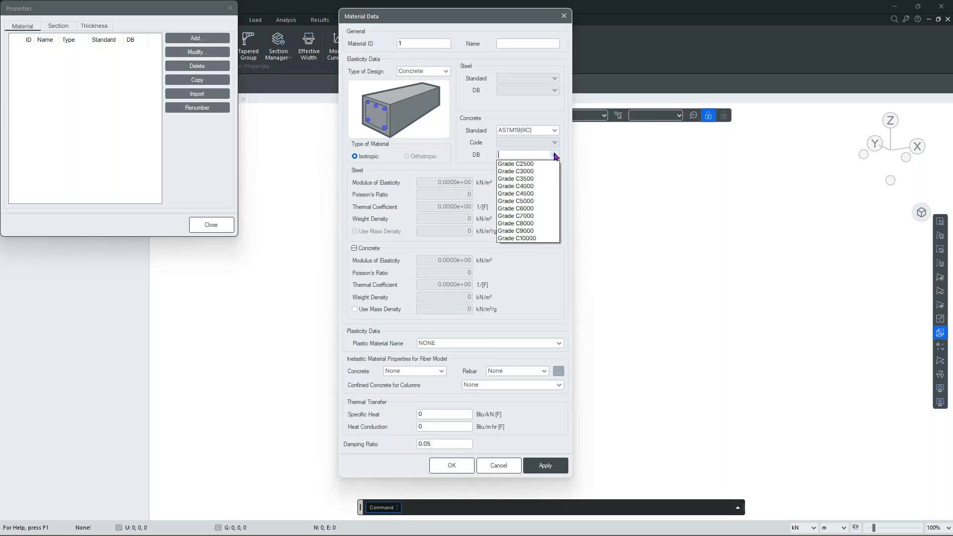
pyautogui.click(544, 201)
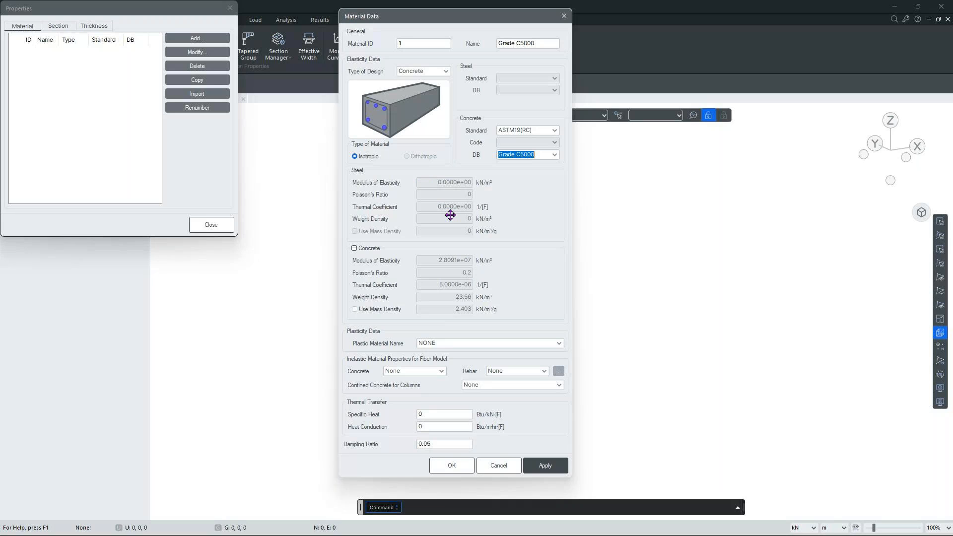
pyautogui.click(545, 464)
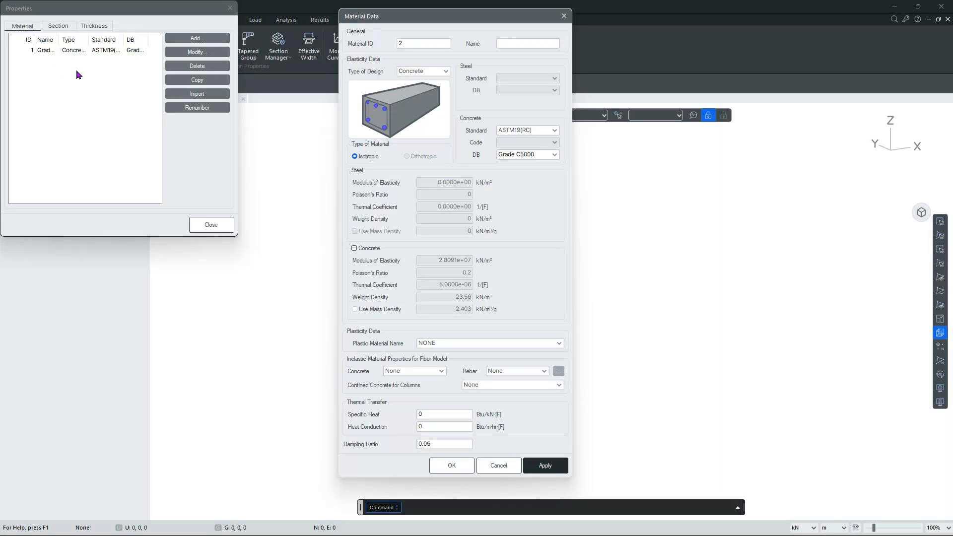
# Make material 2 Steel, ASTM(S) standard, grade A416-250(Normal), then close the materials list.
pyautogui.click(404, 72)
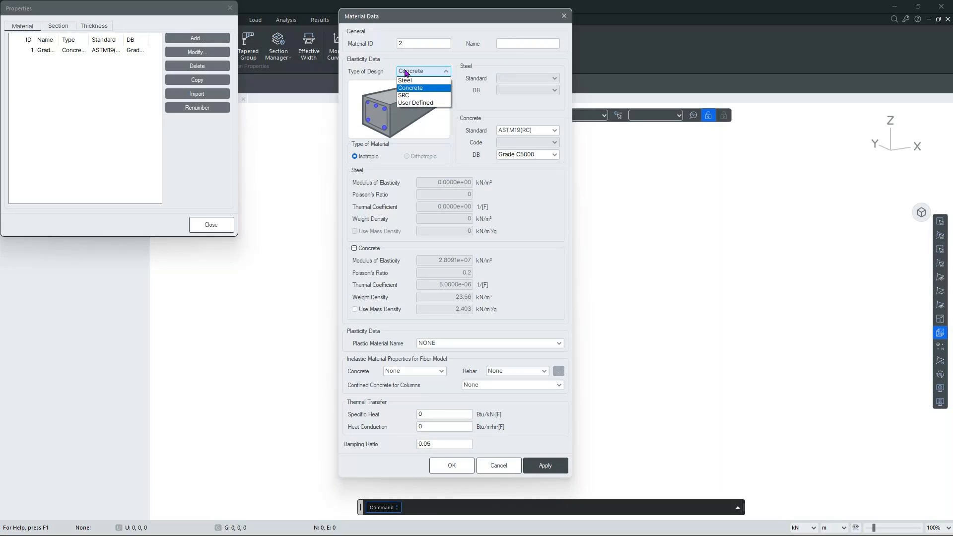
pyautogui.click(417, 81)
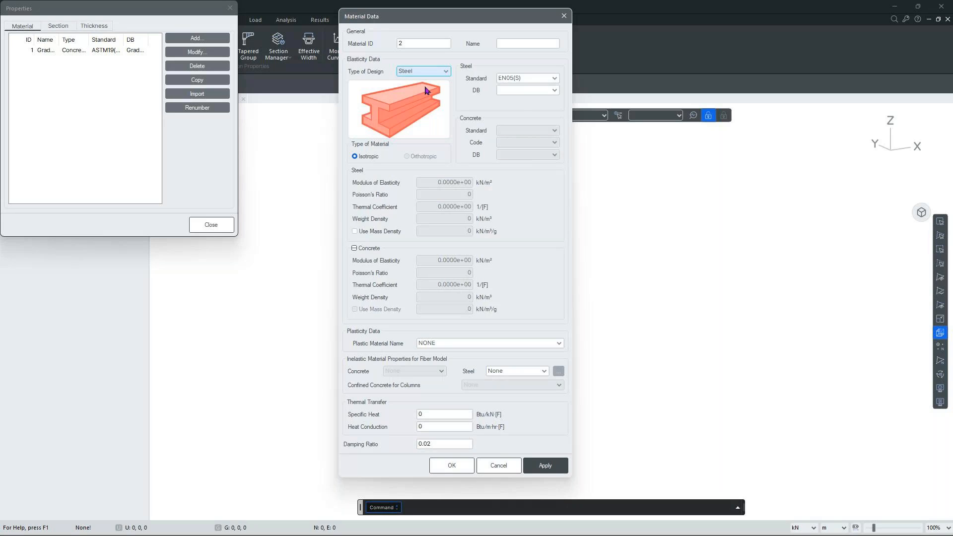
pyautogui.click(554, 78)
pyautogui.scroll(2, 546, 93)
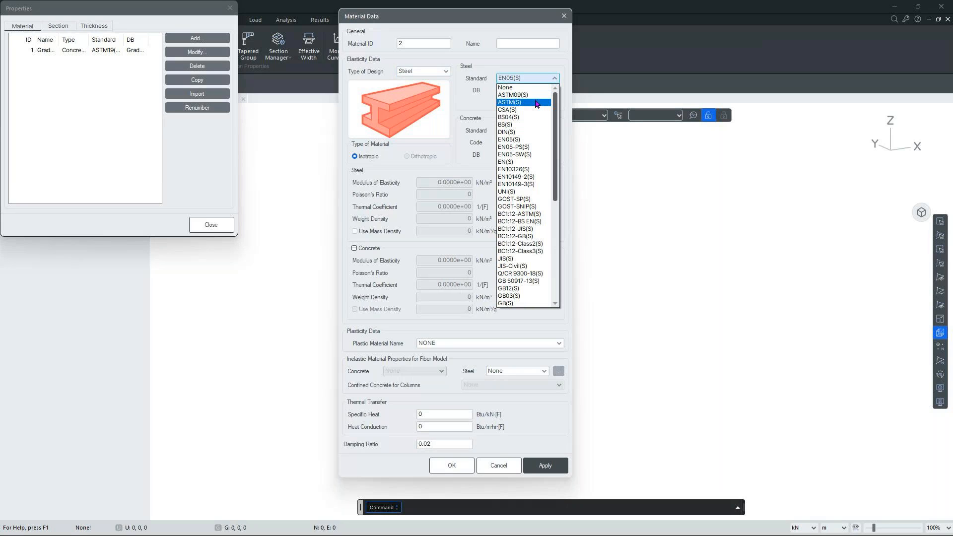
pyautogui.click(536, 103)
pyautogui.click(555, 91)
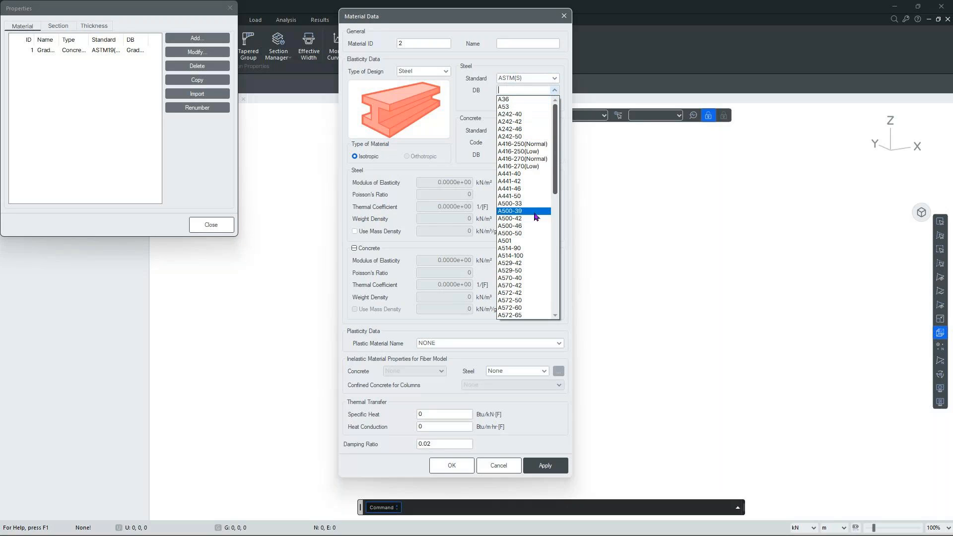
pyautogui.click(510, 145)
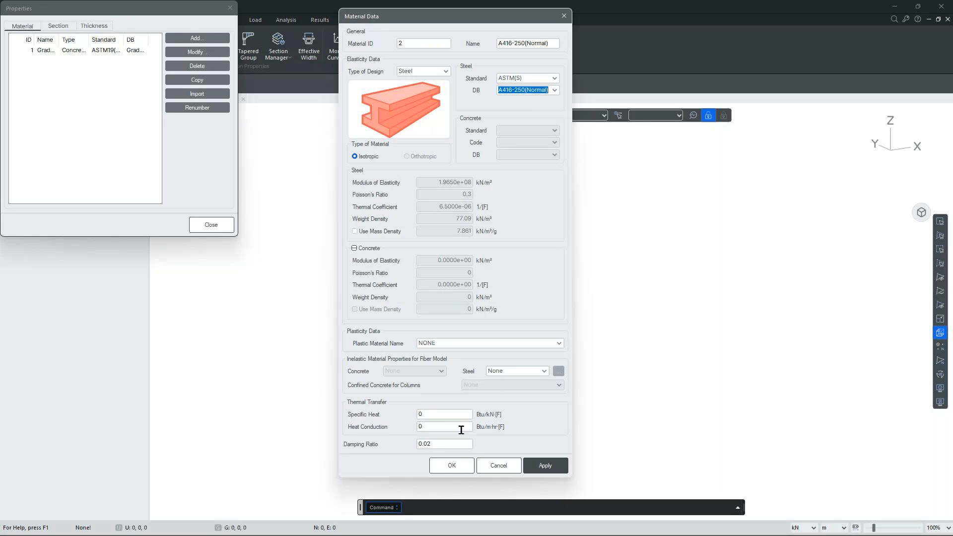
pyautogui.click(446, 469)
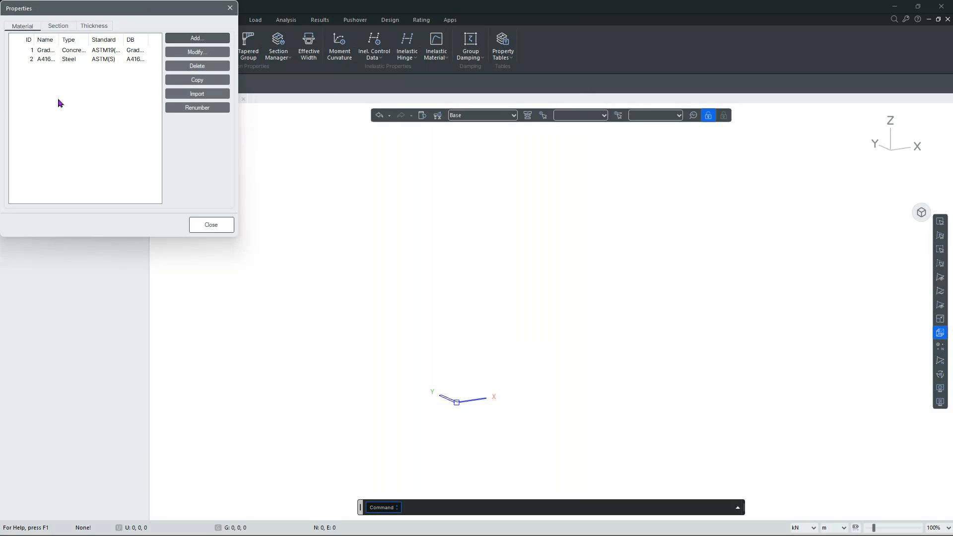
pyautogui.click(212, 226)
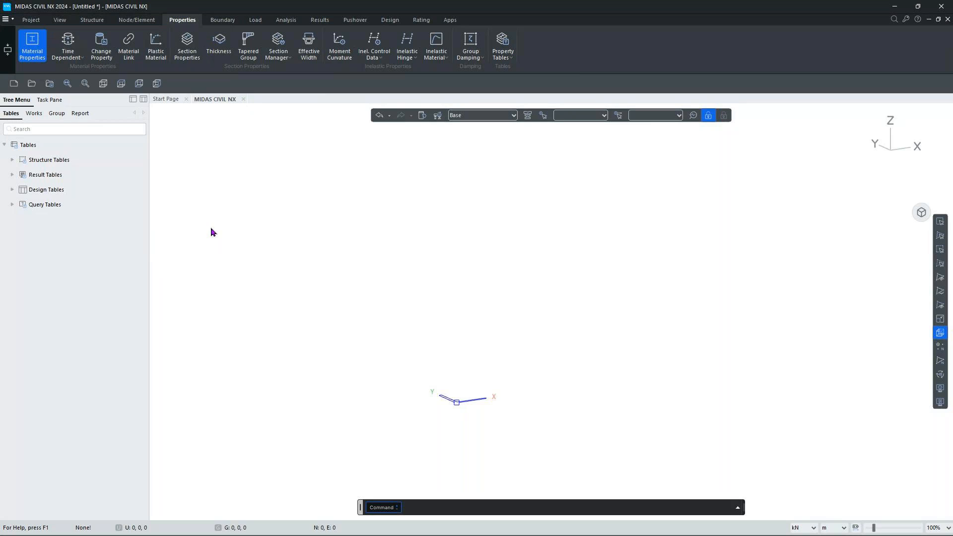
# Open the Section Data form for a new section and move it to mid-screen.
pyautogui.click(189, 49)
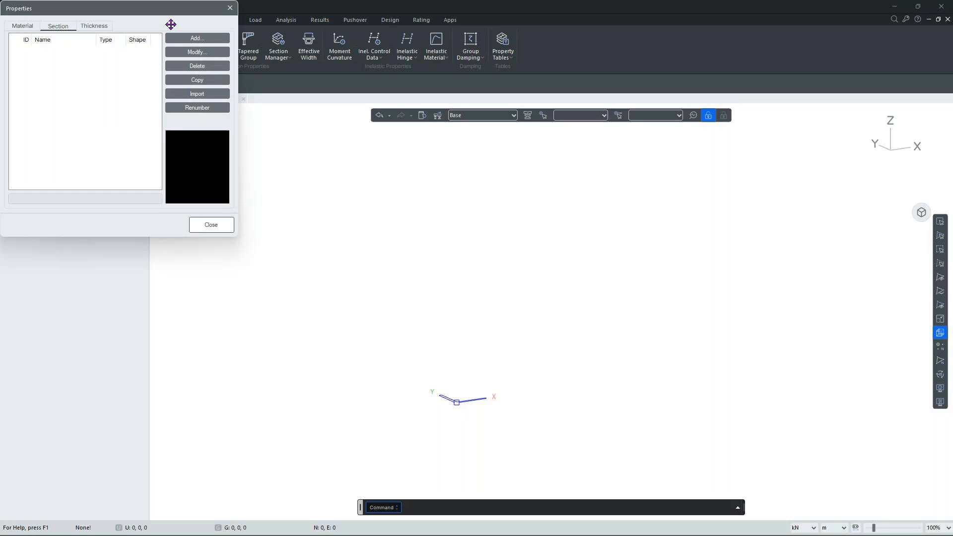
pyautogui.click(191, 39)
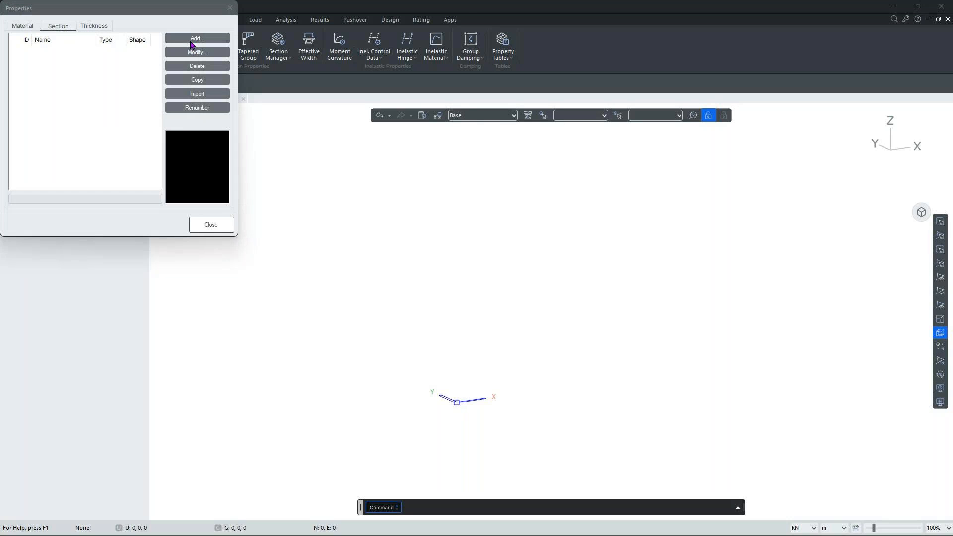
pyautogui.moveTo(299, 7); pyautogui.dragTo(397, 89)
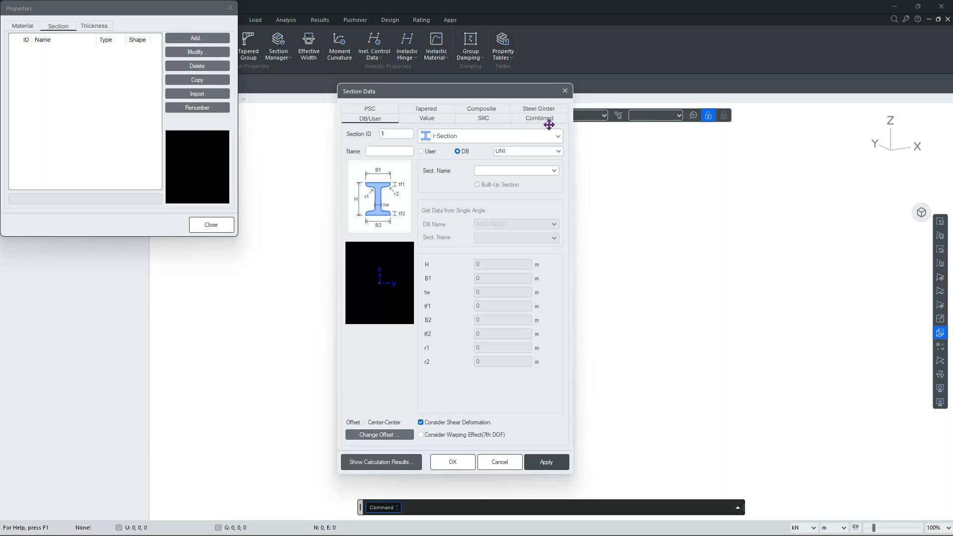
# On the PSC tab keep the PSC-1CELL, 2CELL shape and name the section 'Mid section'.
pyautogui.click(389, 109)
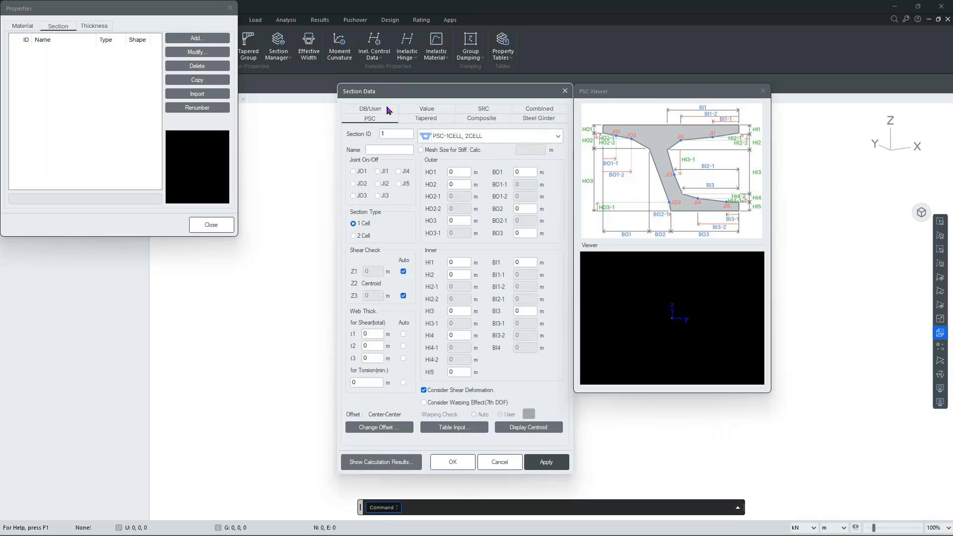
pyautogui.click(447, 137)
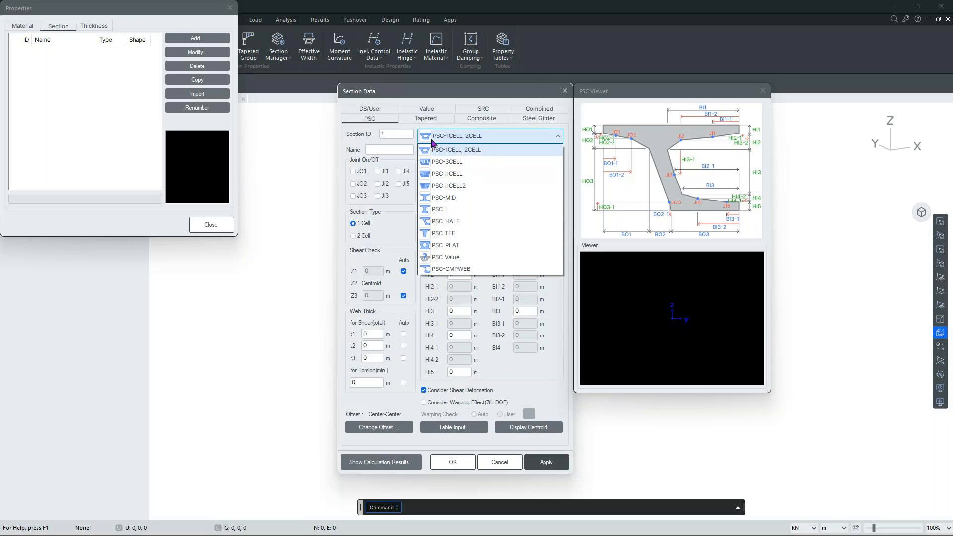
pyautogui.click(443, 151)
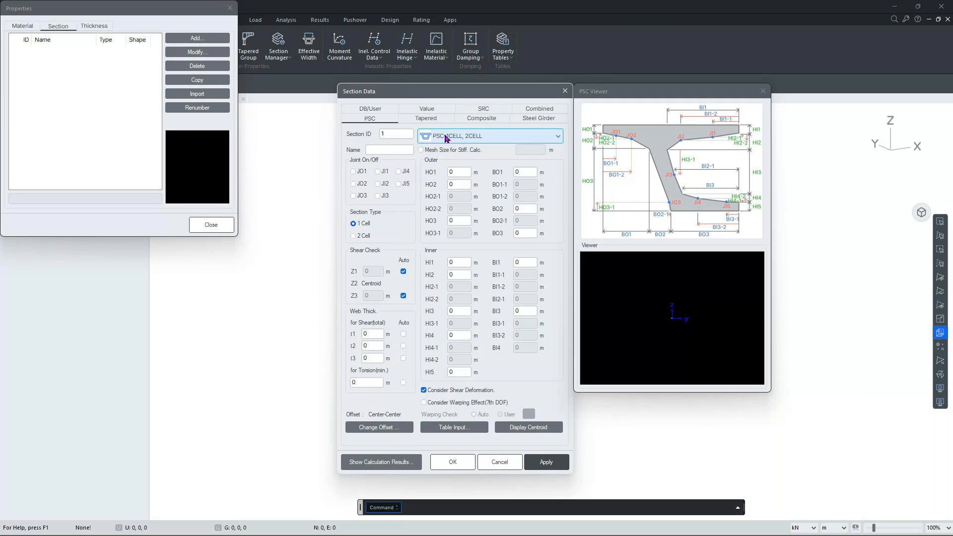
pyautogui.click(384, 149)
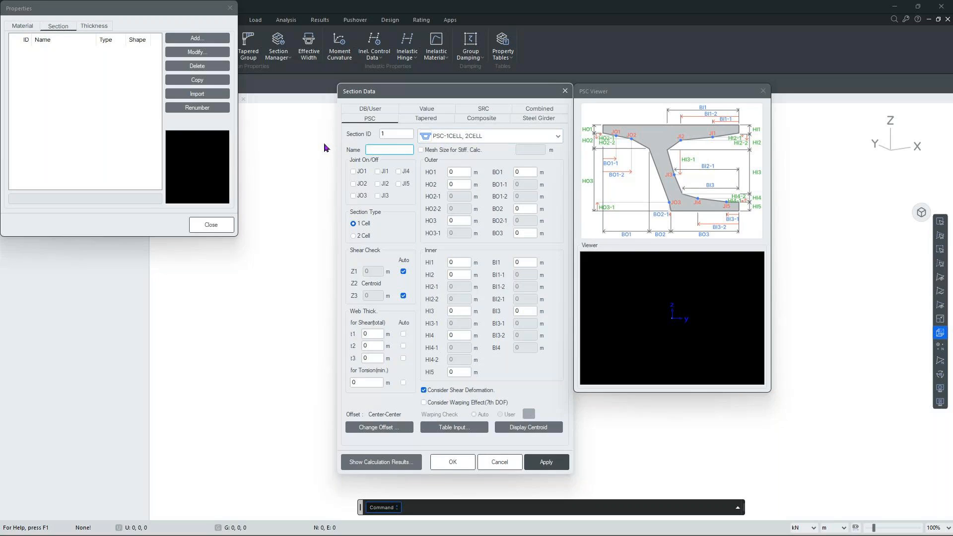
pyautogui.write('Mid section')
pyautogui.moveTo(491, 531)
pyautogui.moveTo(529, 530)
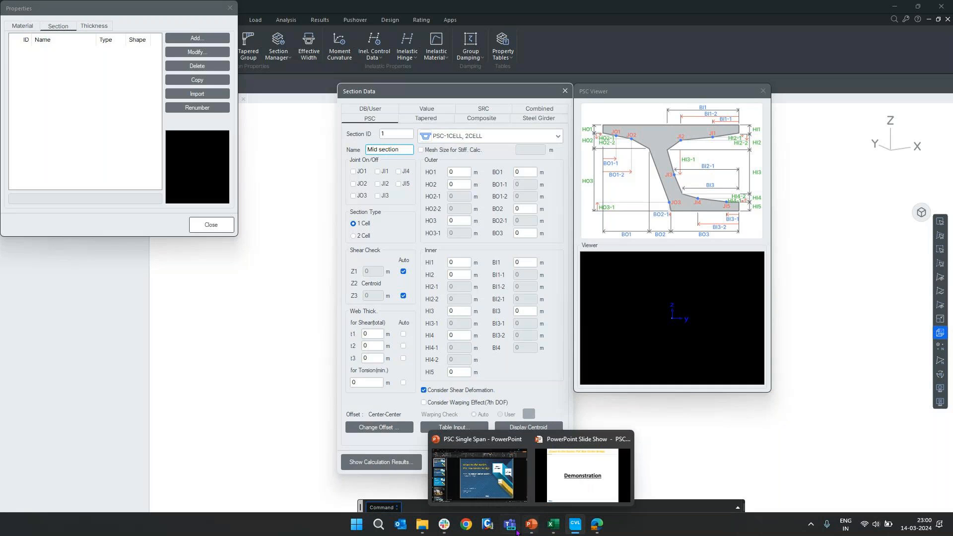
pyautogui.moveTo(598, 527)
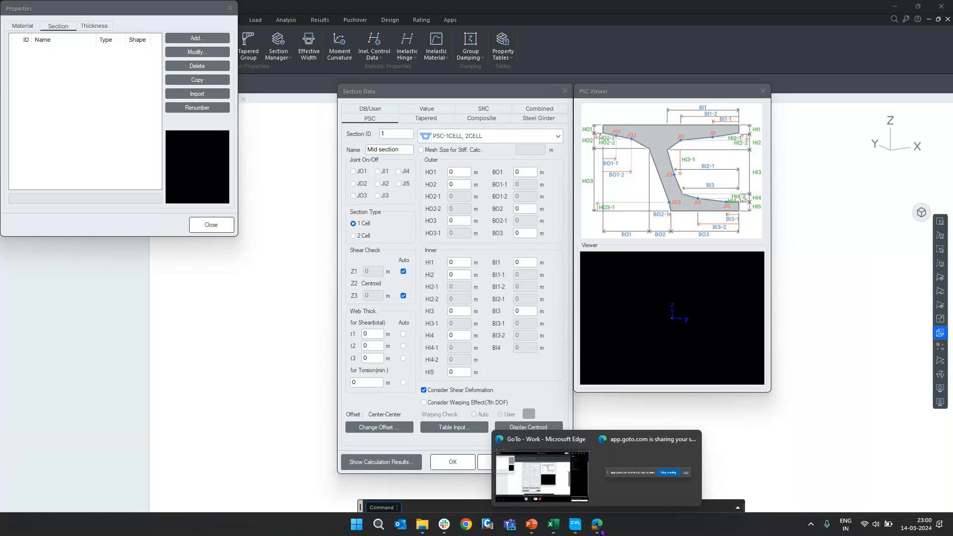
pyautogui.click(565, 500)
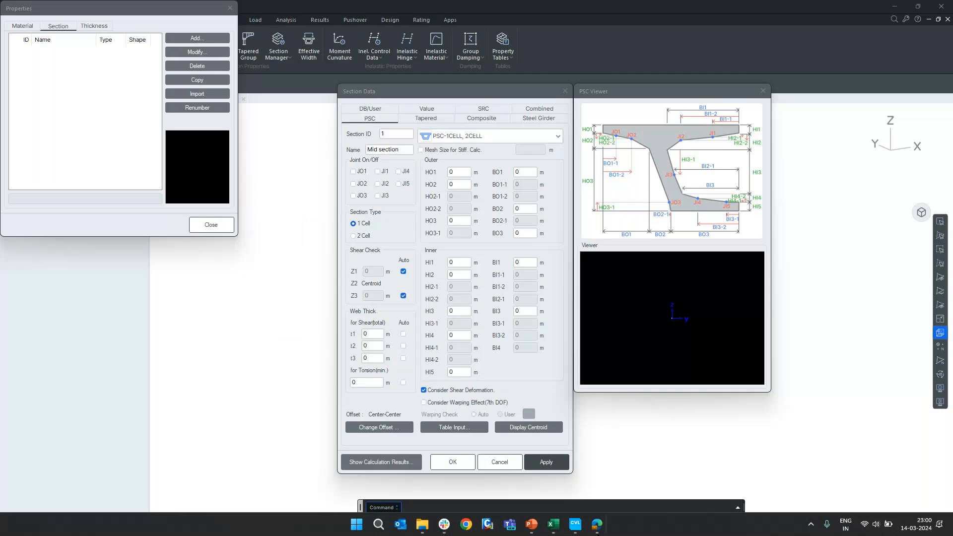
pyautogui.click(267, 332)
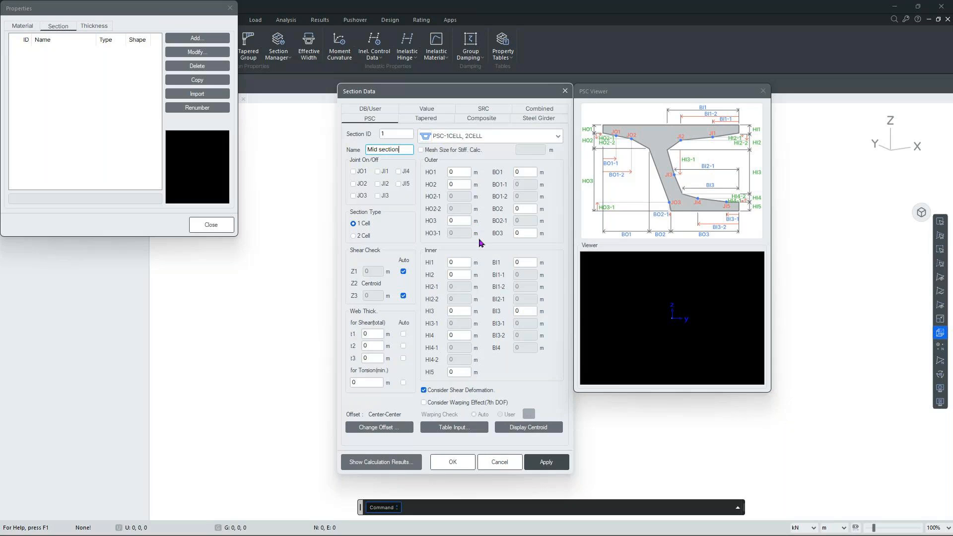
# Close the Section Data and Properties dialogs and set the units to inches and kips.
pyautogui.click(567, 95)
pyautogui.click(226, 226)
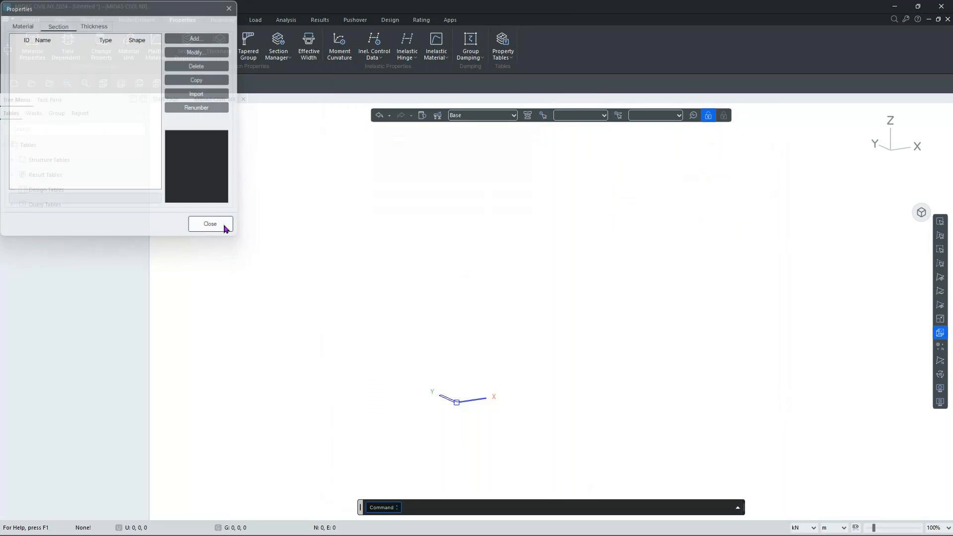
pyautogui.click(827, 527)
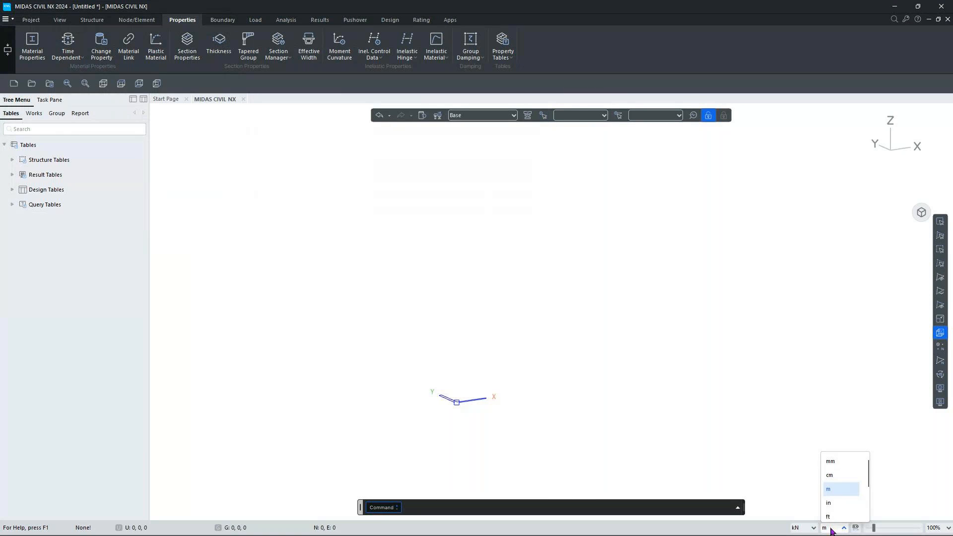
pyautogui.click(828, 502)
pyautogui.click(802, 527)
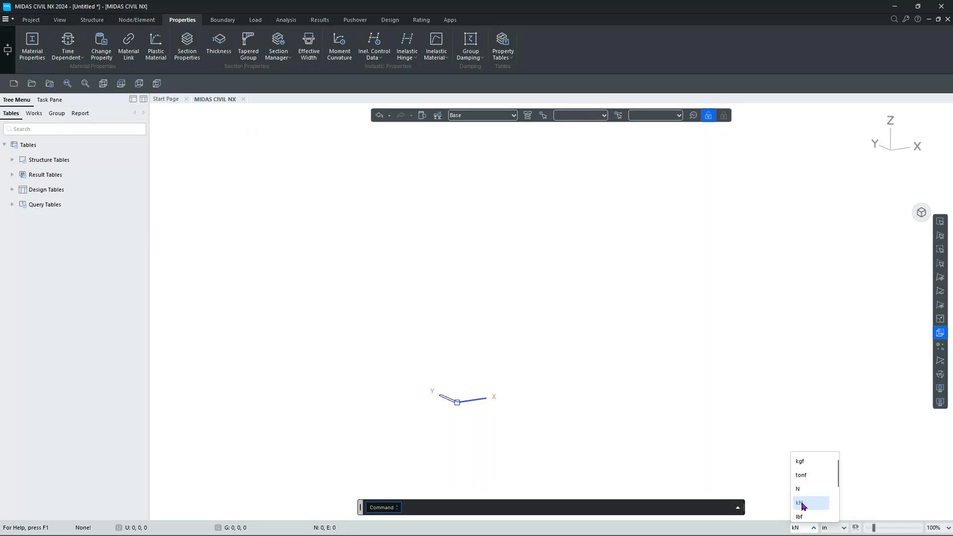
pyautogui.scroll(-1, 804, 499)
pyautogui.click(810, 516)
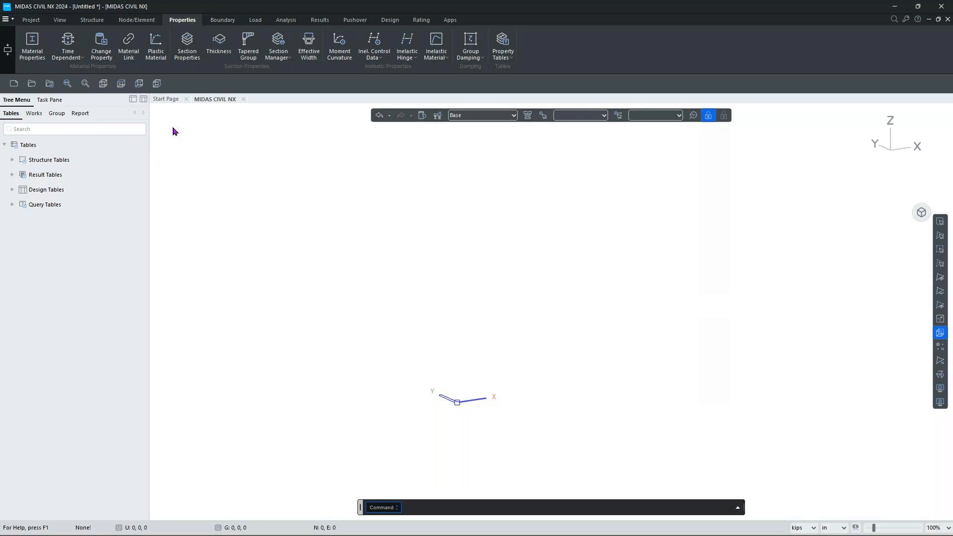
# Add a new PSC box section named 'Mid section'.
pyautogui.click(191, 56)
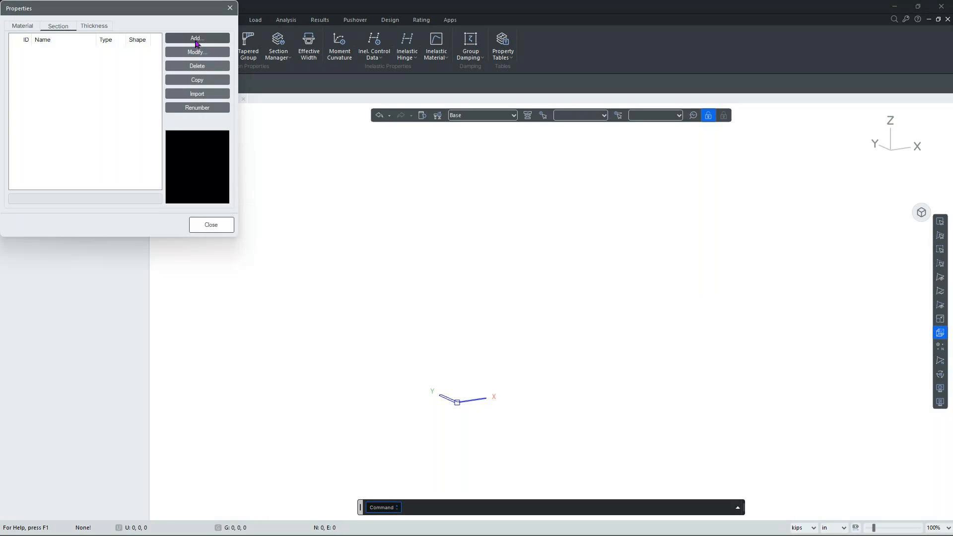
pyautogui.click(197, 39)
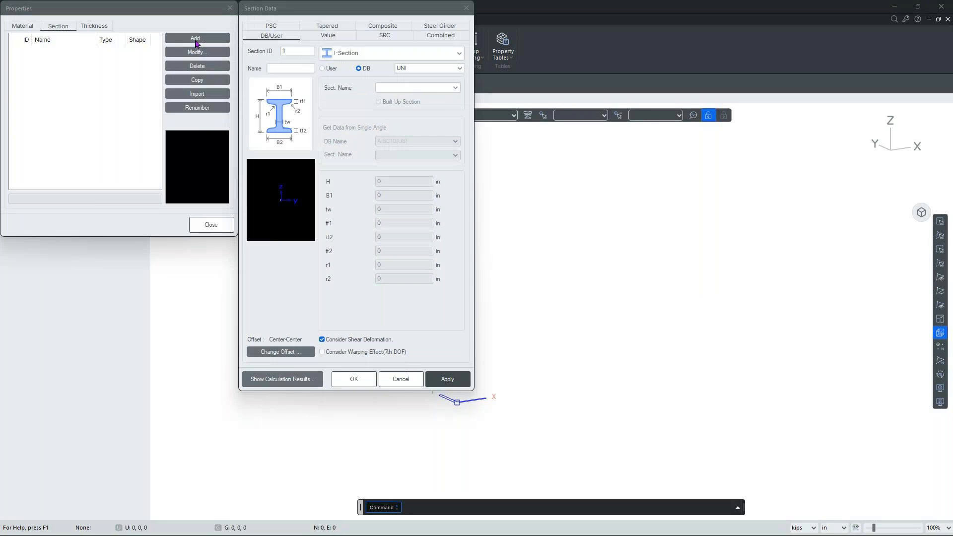
pyautogui.click(487, 98)
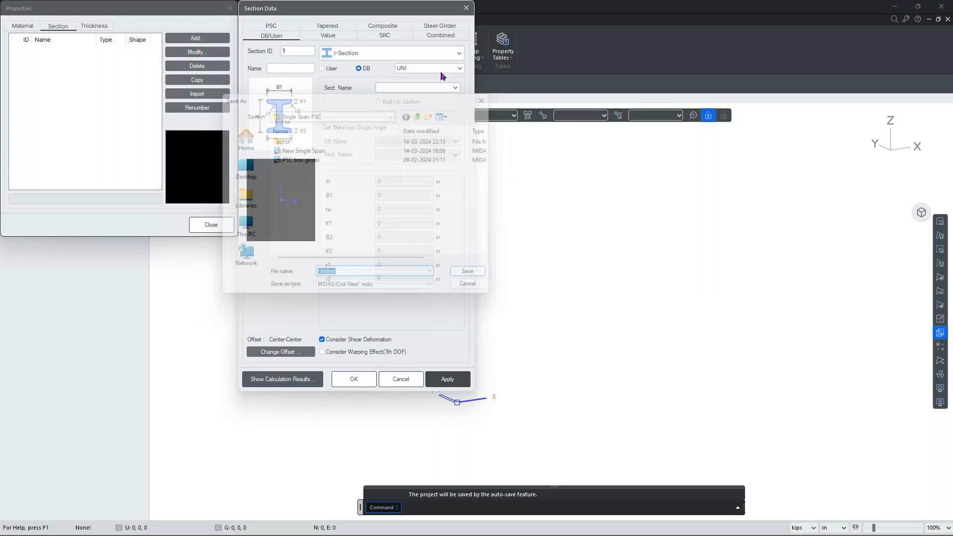
pyautogui.click(280, 26)
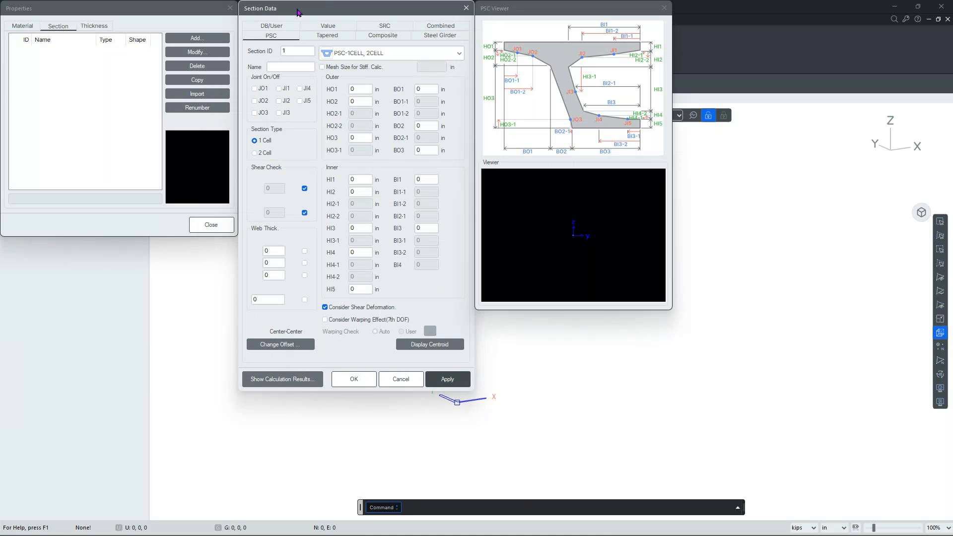
pyautogui.press('Tab')
pyautogui.write('Mid section')
# Enter outer depths HO1 10, HO2 12 and HO3 100 in.
pyautogui.click(363, 93)
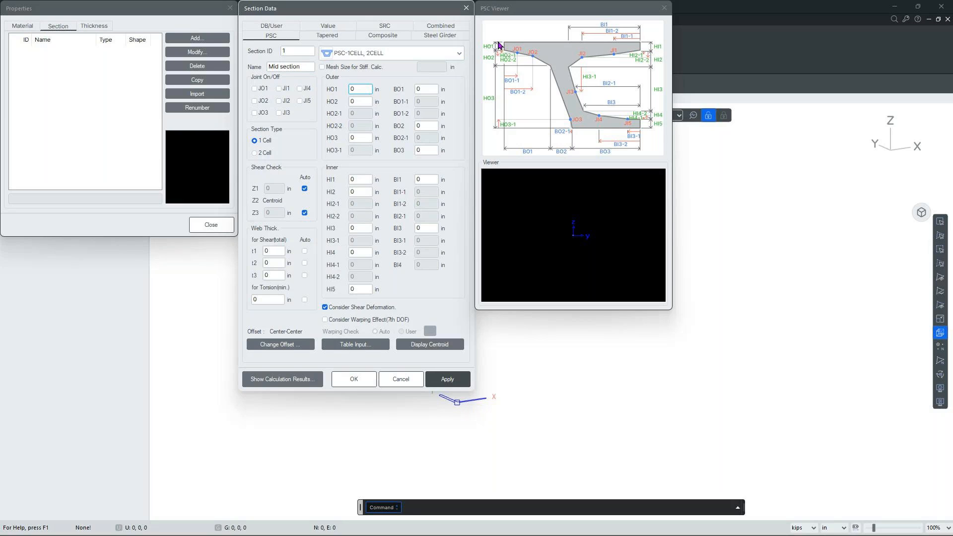
pyautogui.doubleClick(368, 89)
pyautogui.write('10')
pyautogui.press('Tab')
pyautogui.write('12')
pyautogui.doubleClick(358, 137)
pyautogui.write('100')
pyautogui.click(361, 181)
# Enter outer widths BO1 60, BO2 5 and BO3 105 in.
pyautogui.doubleClick(418, 89)
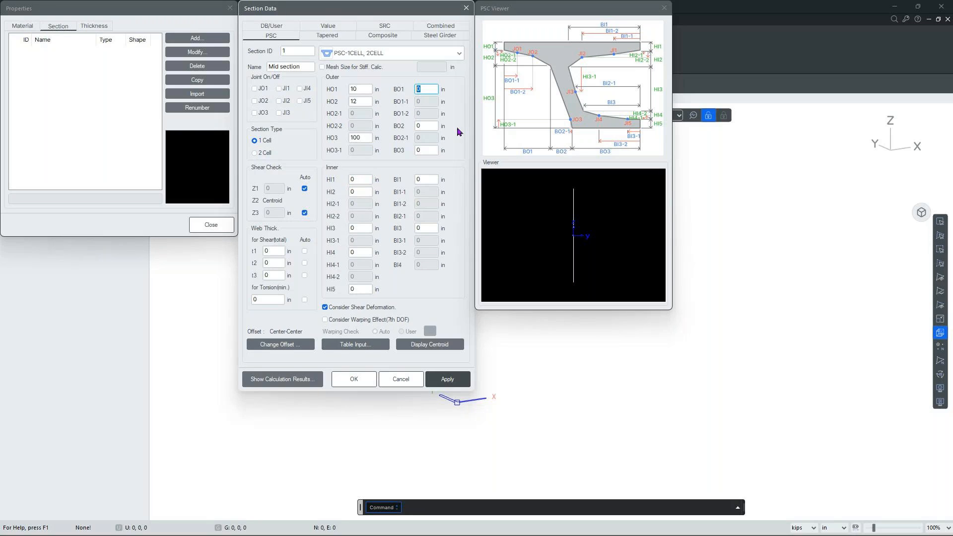
pyautogui.write('60')
pyautogui.doubleClick(426, 124)
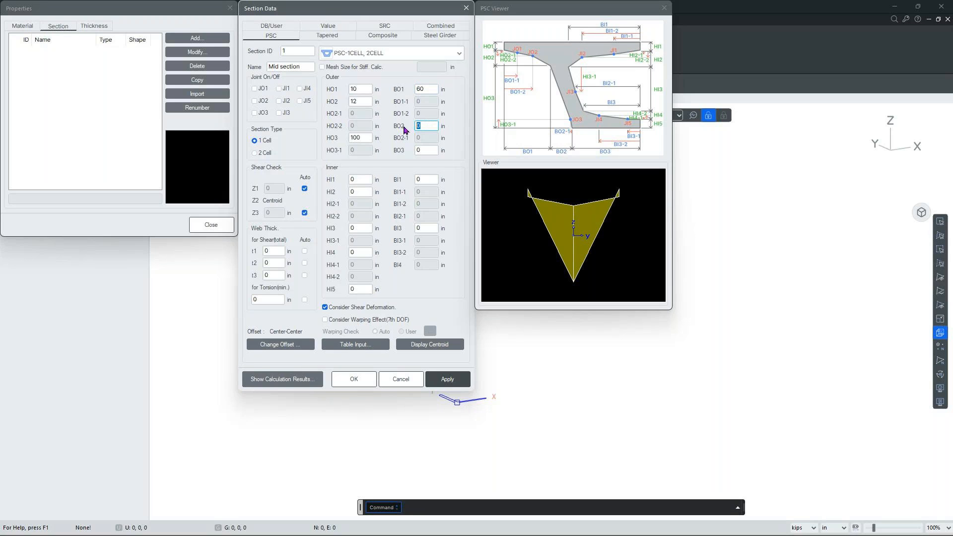
pyautogui.write('5')
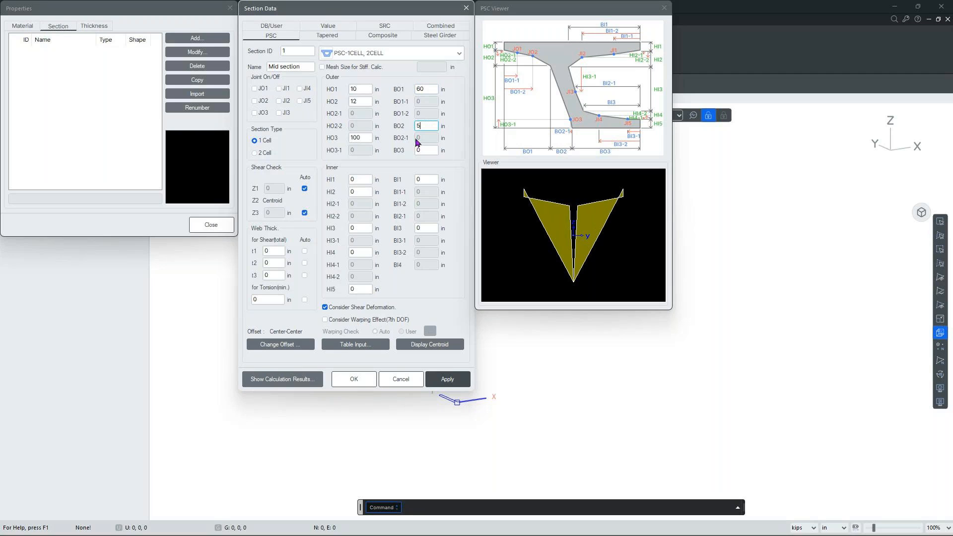
pyautogui.doubleClick(423, 150)
pyautogui.write('105')
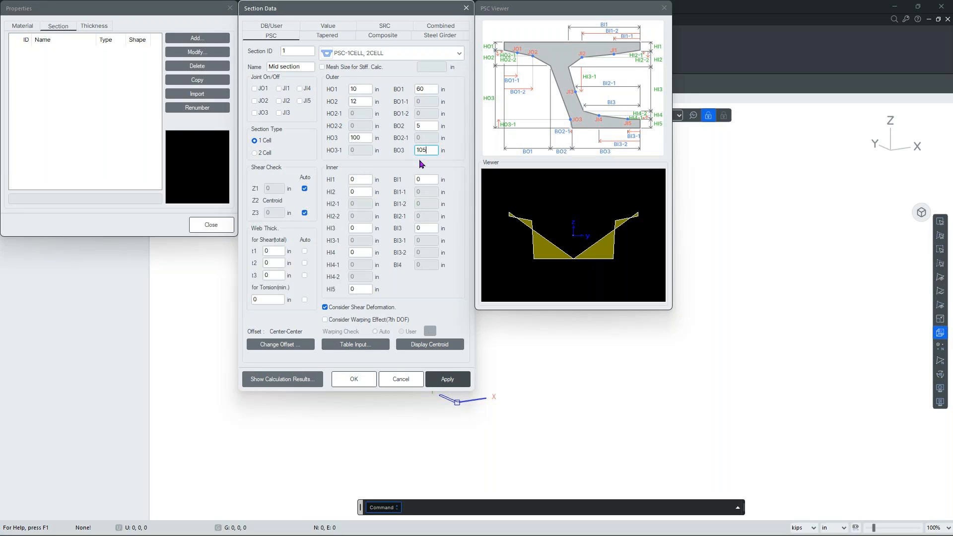
pyautogui.click(367, 179)
# Enter inner depths HI1 10, HI2 10, HI3 80, HI4 12 and HI5 10 in.
pyautogui.write('10')
pyautogui.press('Tab')
pyautogui.write('10')
pyautogui.press('Tab')
pyautogui.write('10')
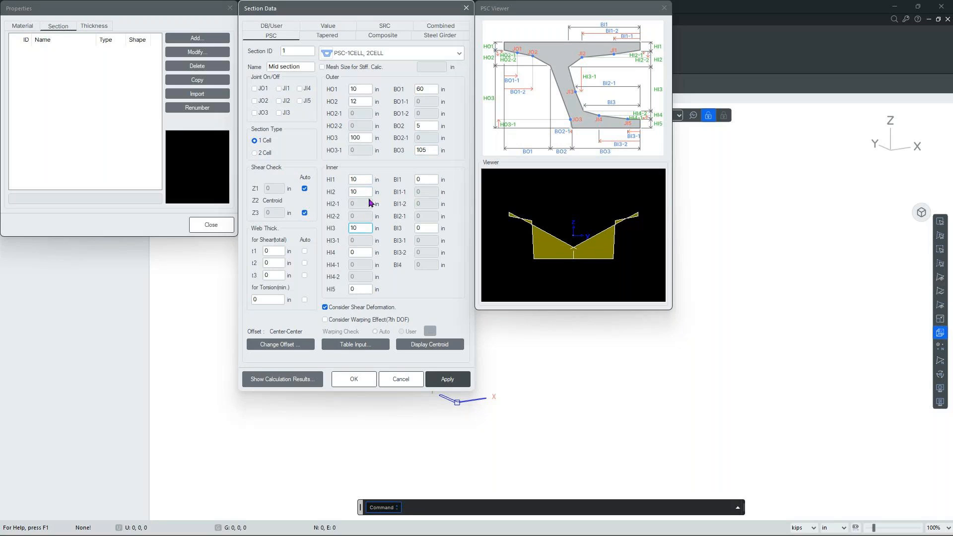
pyautogui.press('BackSpace')
pyautogui.press('BackSpace')
pyautogui.write('80')
pyautogui.press('Tab')
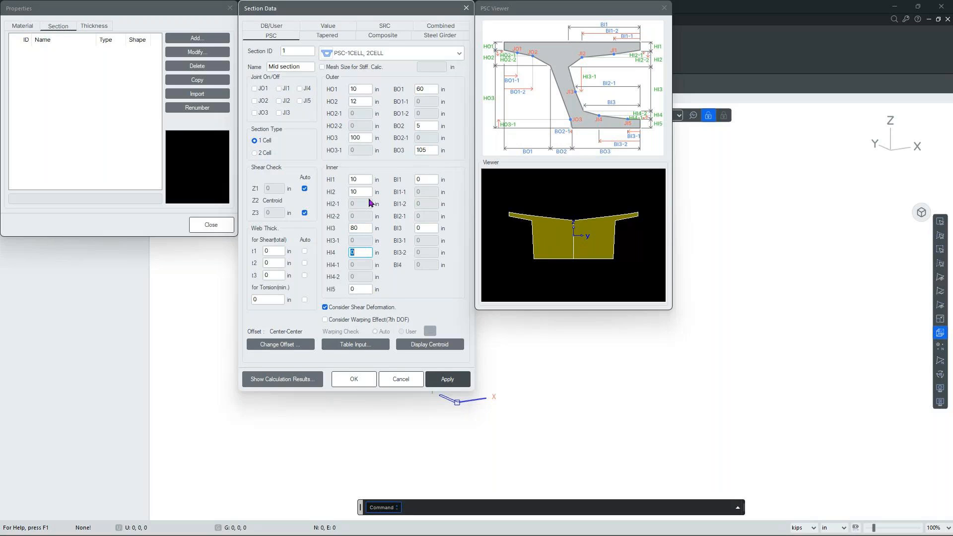
pyautogui.write('12')
pyautogui.press('Tab')
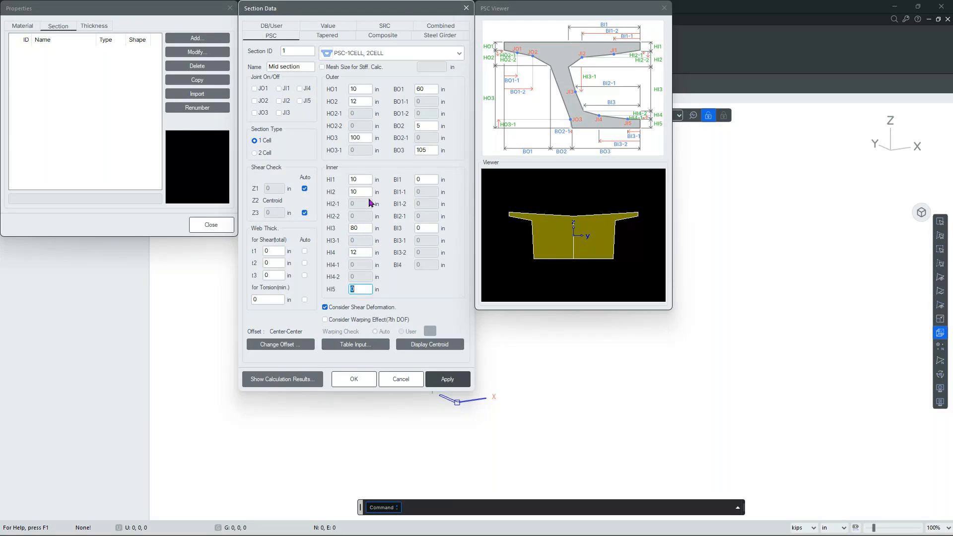
pyautogui.write('10')
# Set inner widths BI1 to 85 and BI3 to 80 in.
pyautogui.click(431, 179)
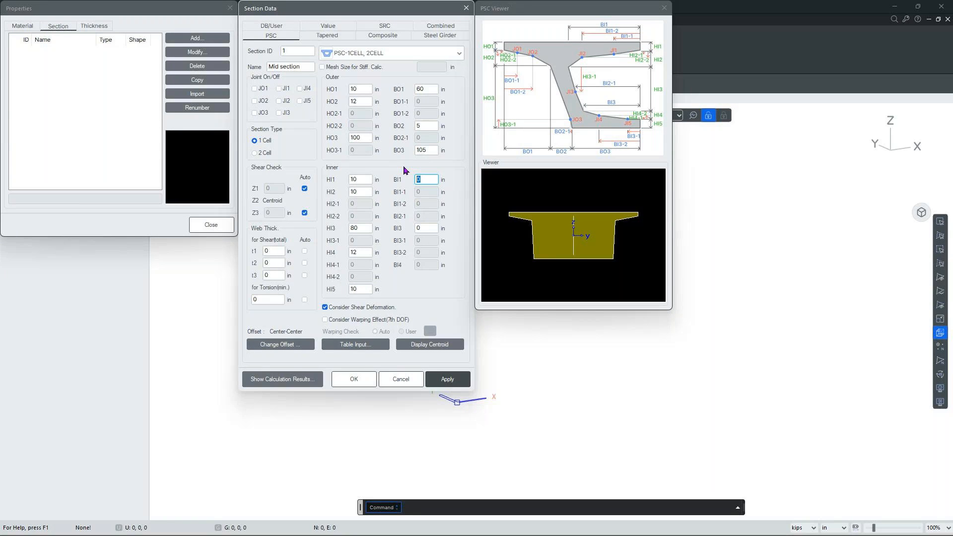
pyautogui.write('85')
pyautogui.press('Tab')
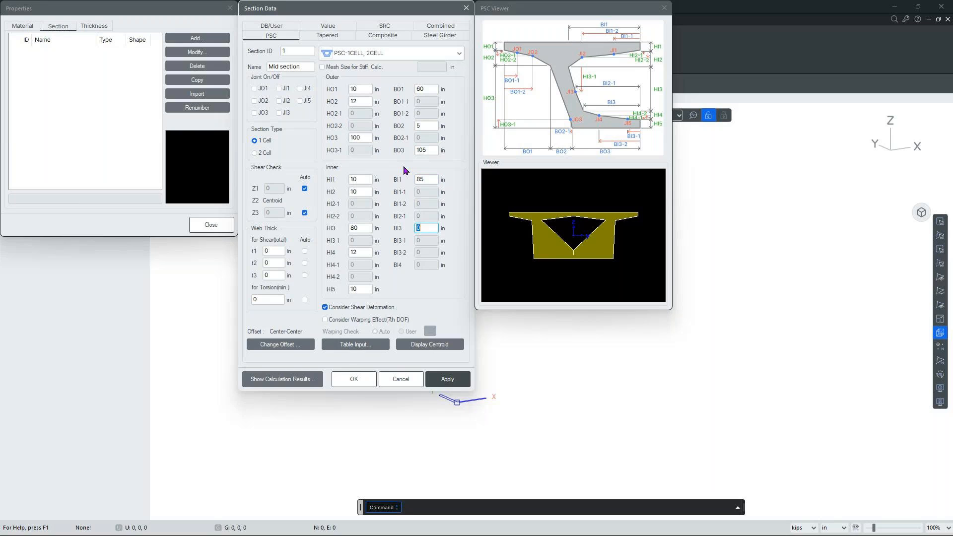
pyautogui.press('BackSpace')
pyautogui.write('80')
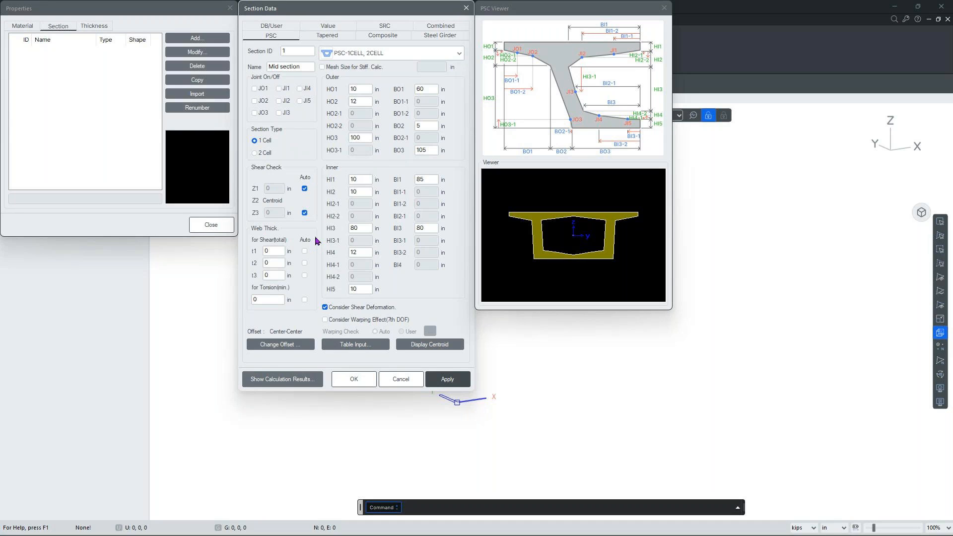
# Tick Auto for web thicknesses t1, t2, t3 and the minimum torsion thickness.
pyautogui.click(304, 251)
pyautogui.click(305, 263)
pyautogui.click(305, 276)
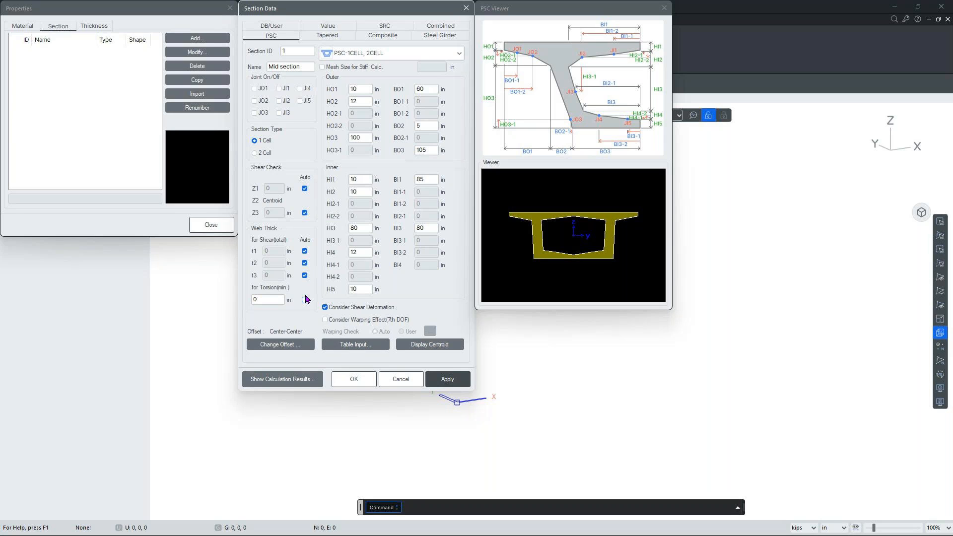
pyautogui.click(305, 300)
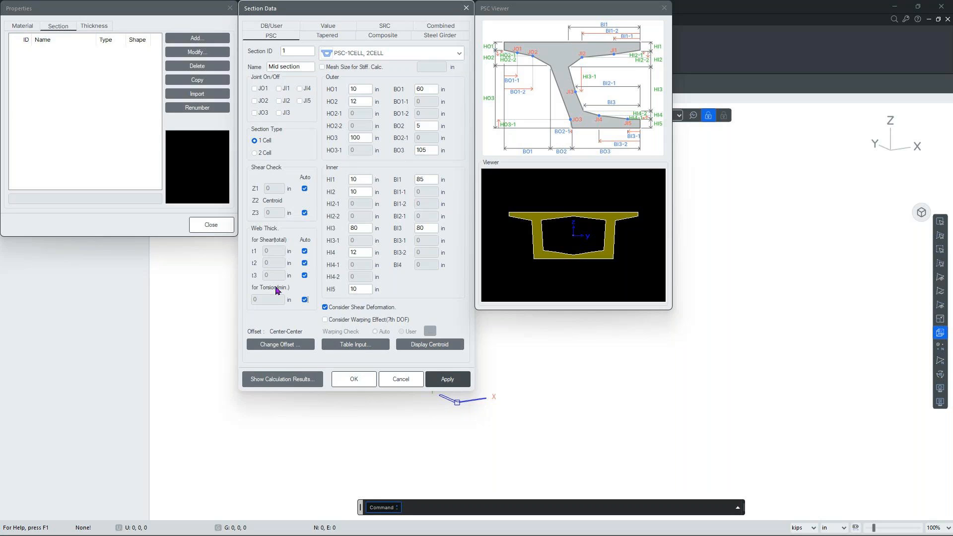
# Set the section offset to Center-Top and save Mid section.
pyautogui.click(271, 346)
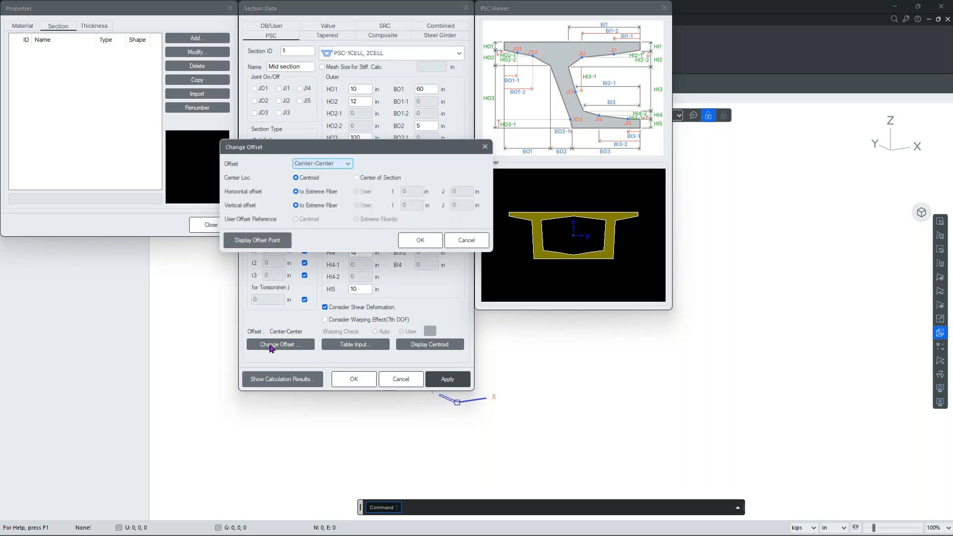
pyautogui.click(330, 164)
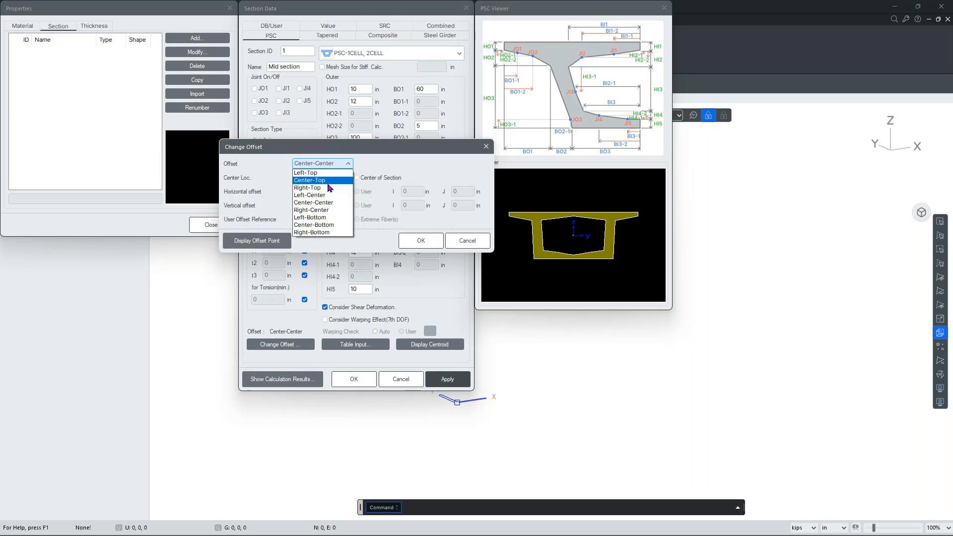
pyautogui.click(328, 182)
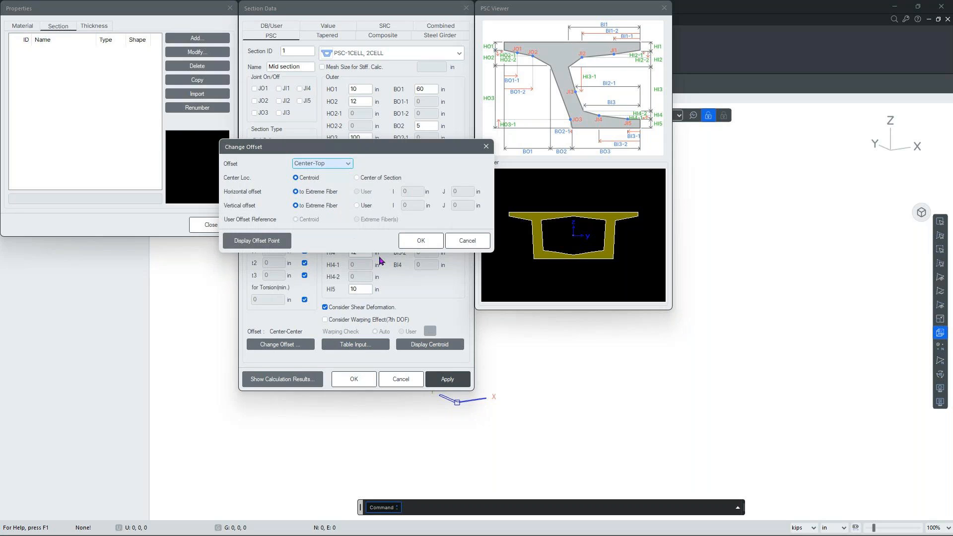
pyautogui.click(281, 242)
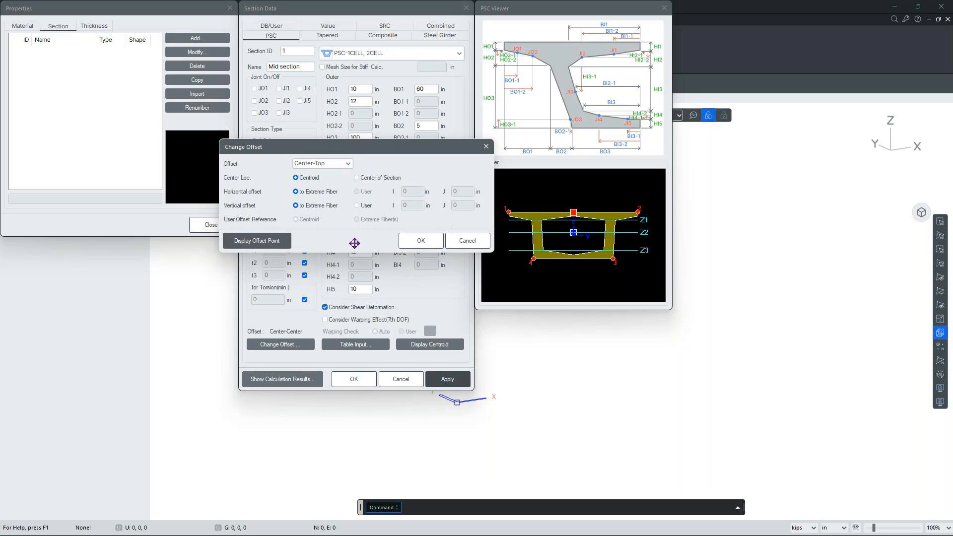
pyautogui.click(417, 241)
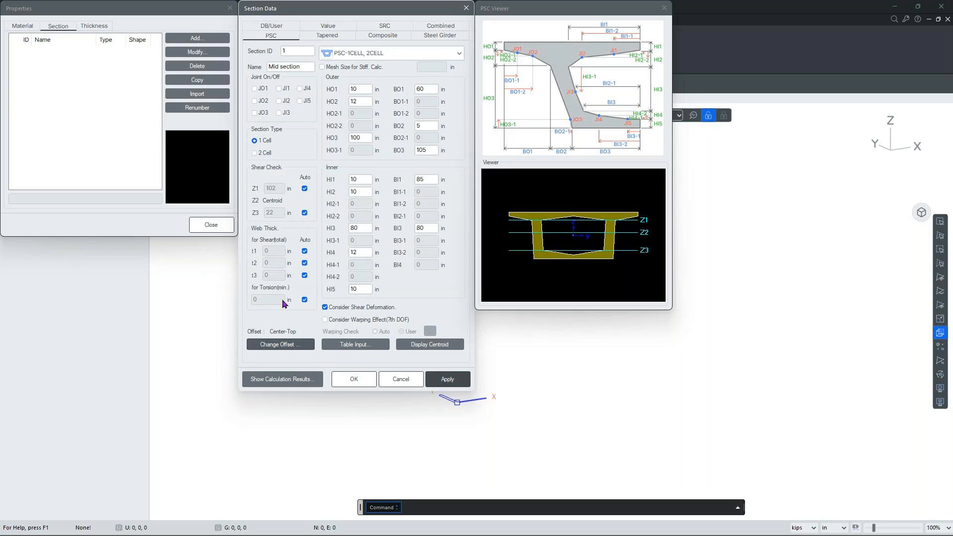
pyautogui.click(277, 345)
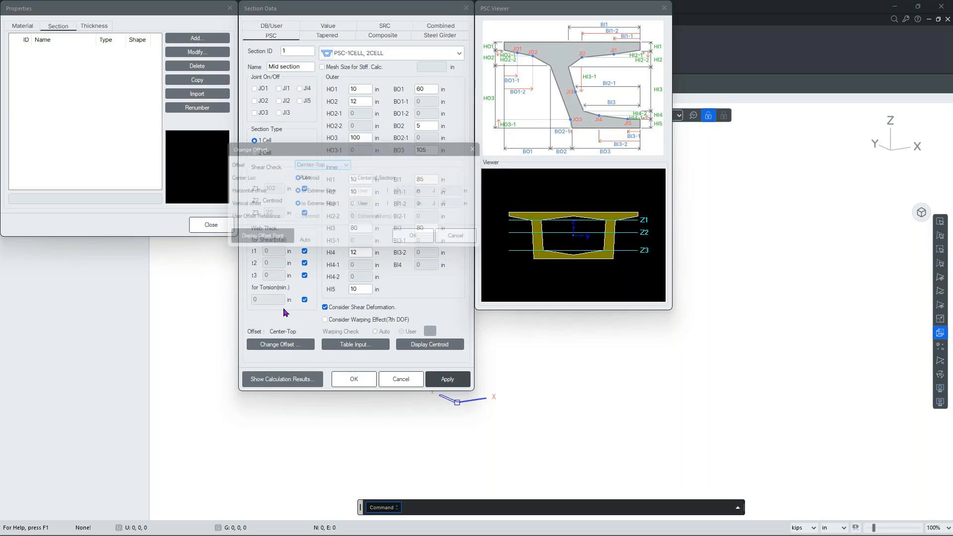
pyautogui.click(276, 241)
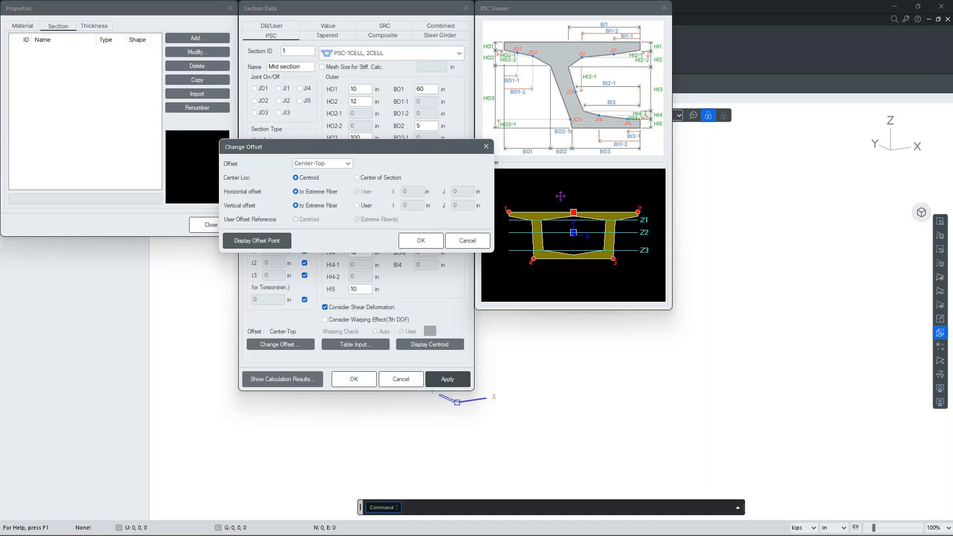
pyautogui.click(469, 242)
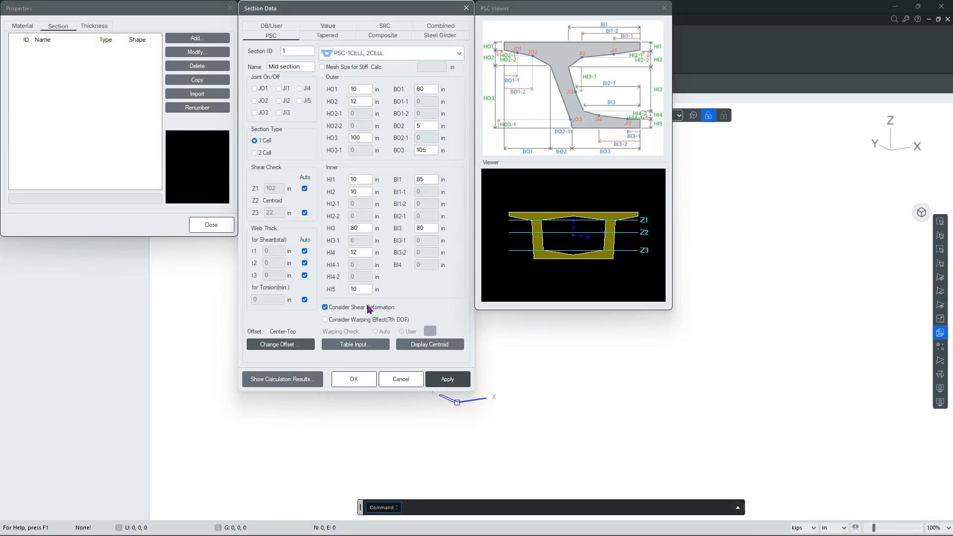
pyautogui.click(343, 383)
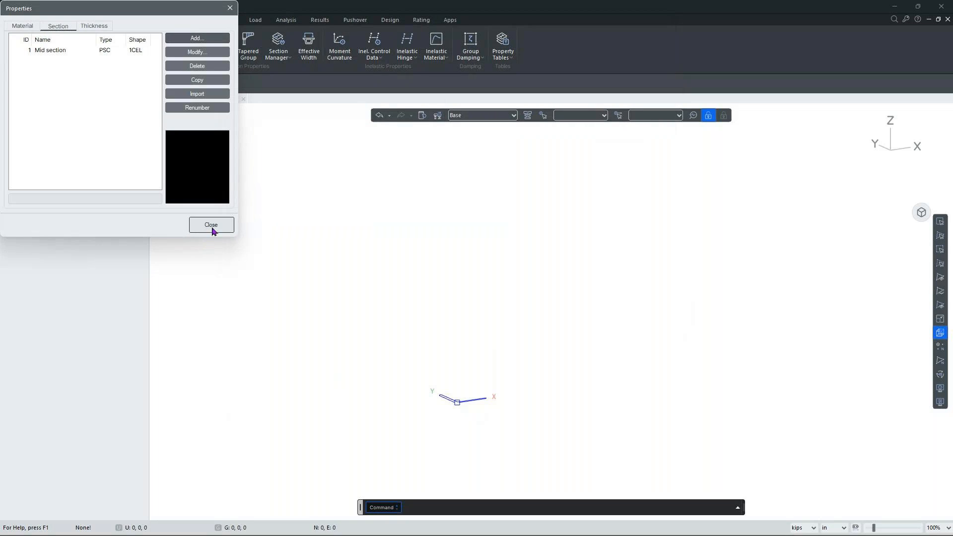
# Close the section list and change the length unit from inches to feet.
pyautogui.click(212, 225)
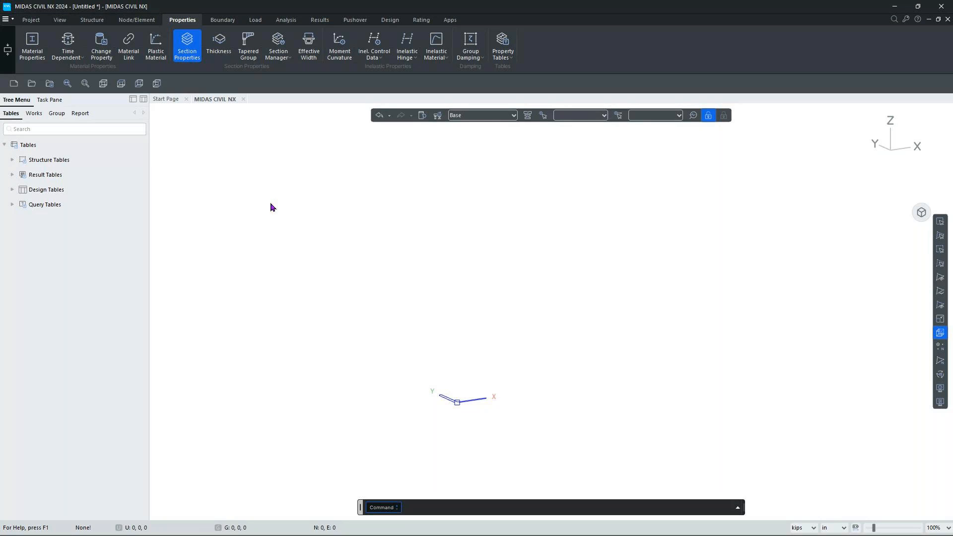
pyautogui.click(833, 529)
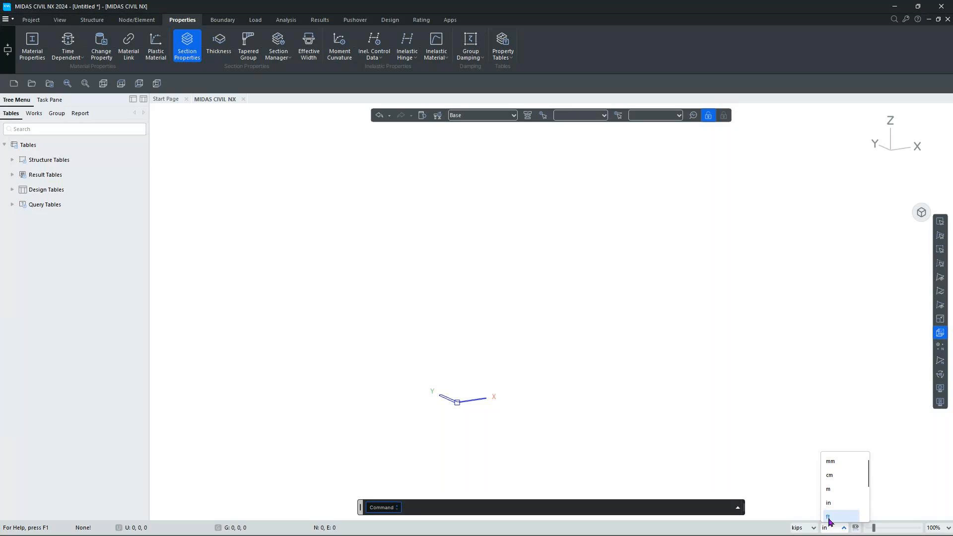
pyautogui.click(828, 518)
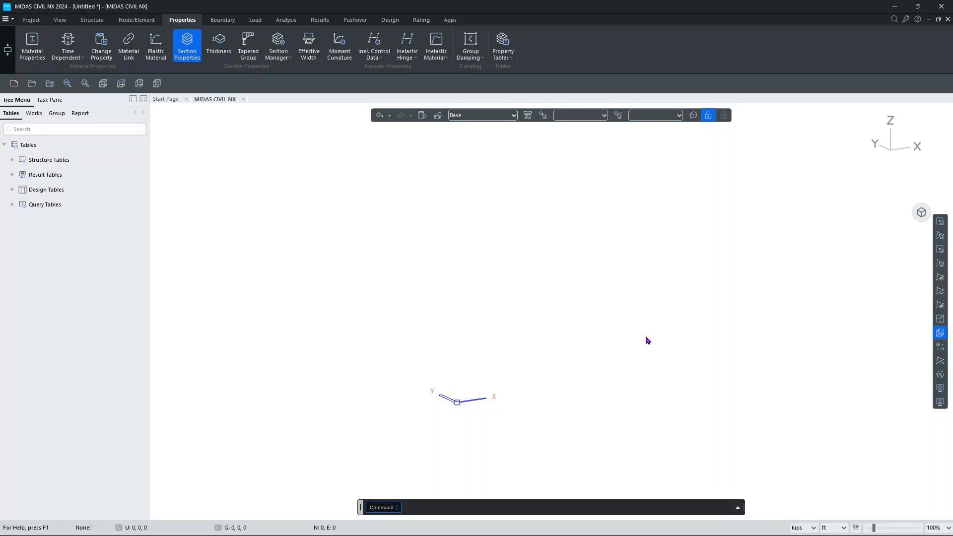
pyautogui.click(137, 20)
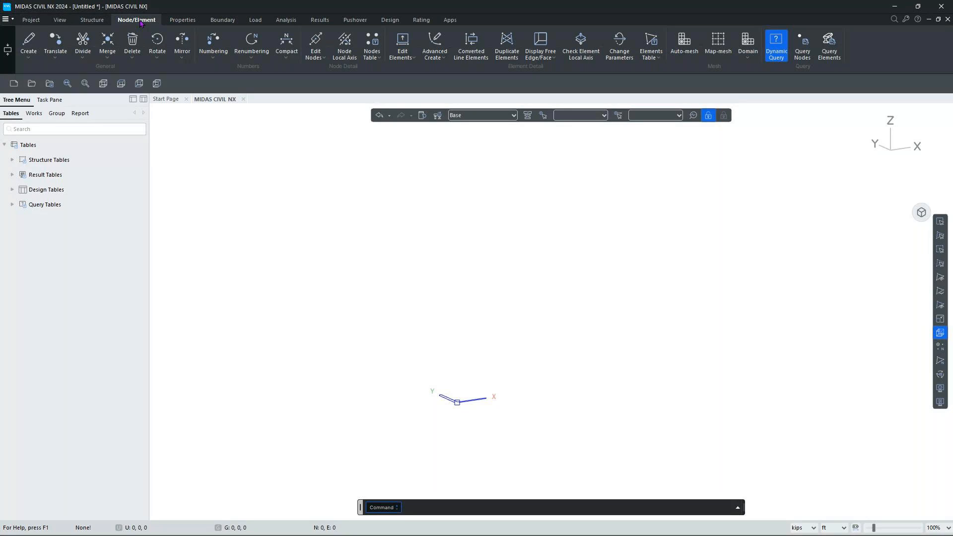
# Create node 1 at coordinates 0, 0, 0.
pyautogui.click(35, 57)
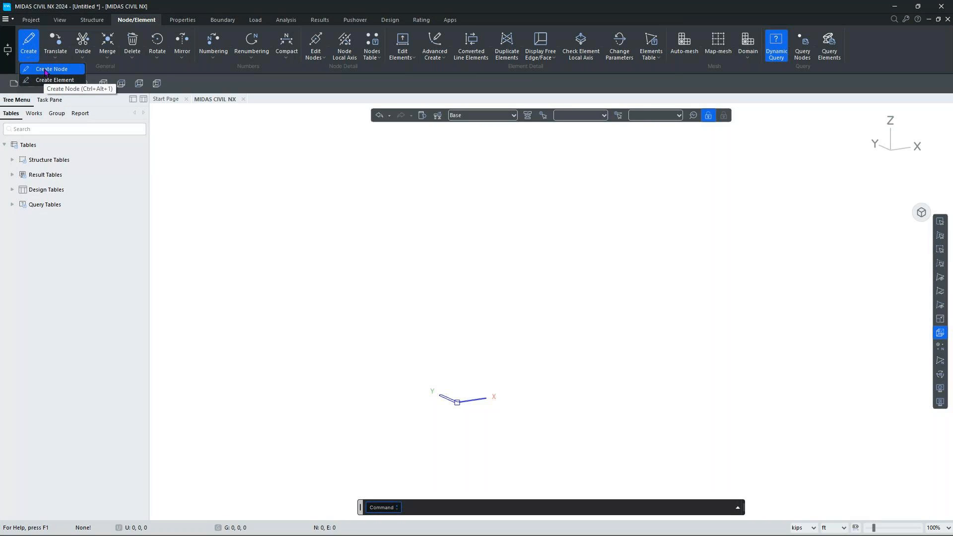
pyautogui.click(44, 69)
pyautogui.click(44, 172)
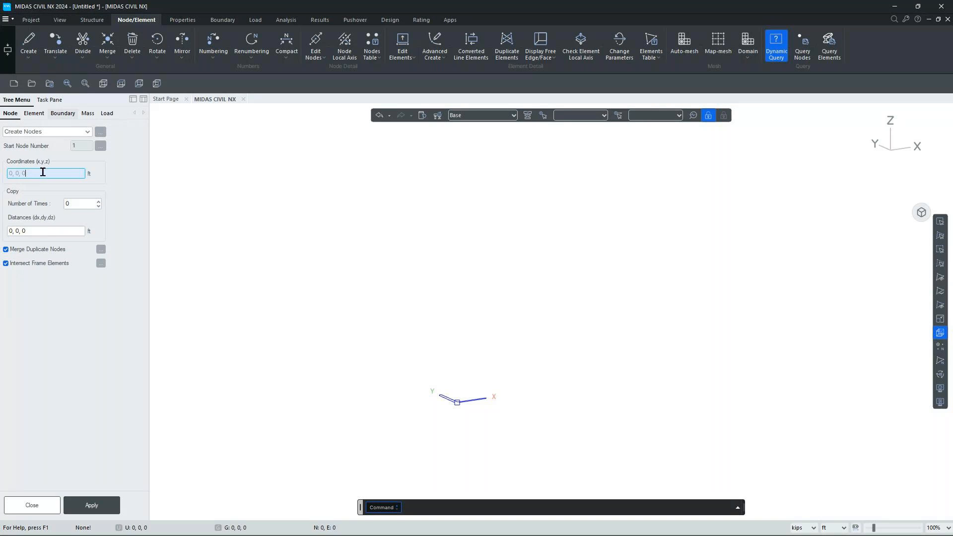
pyautogui.click(94, 504)
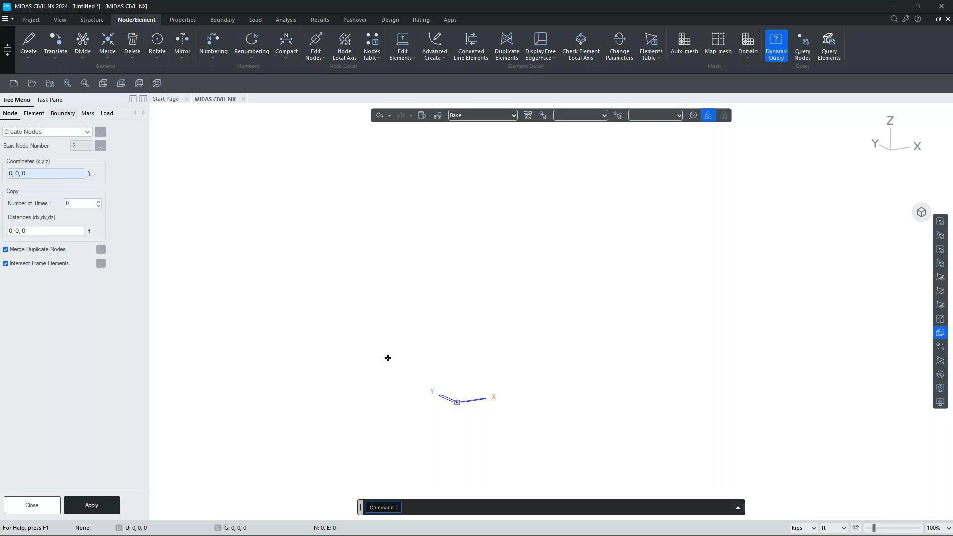
# Window-select the new node at the origin.
pyautogui.click(937, 225)
pyautogui.scroll(5, 455, 421)
pyautogui.moveTo(466, 403); pyautogui.dragTo(444, 331)
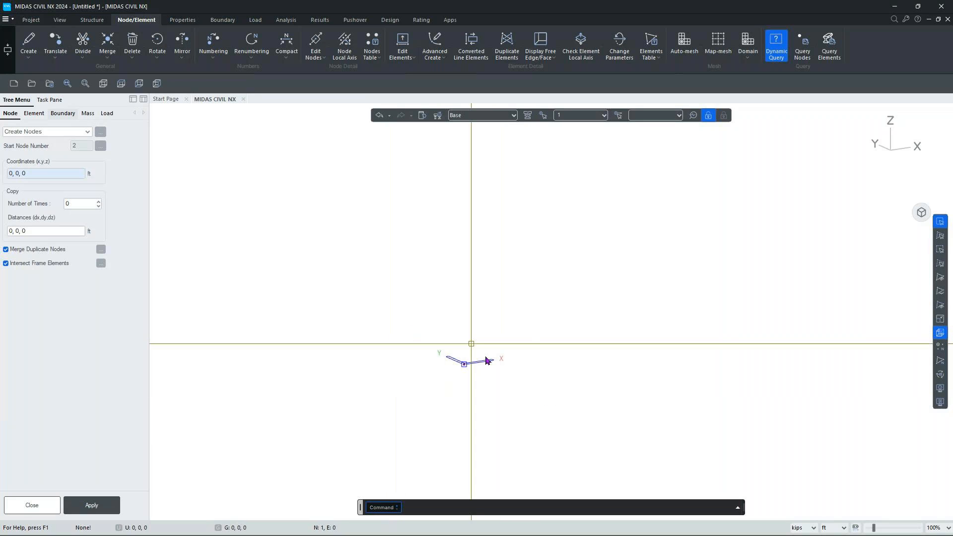
pyautogui.moveTo(408, 327); pyautogui.dragTo(517, 409)
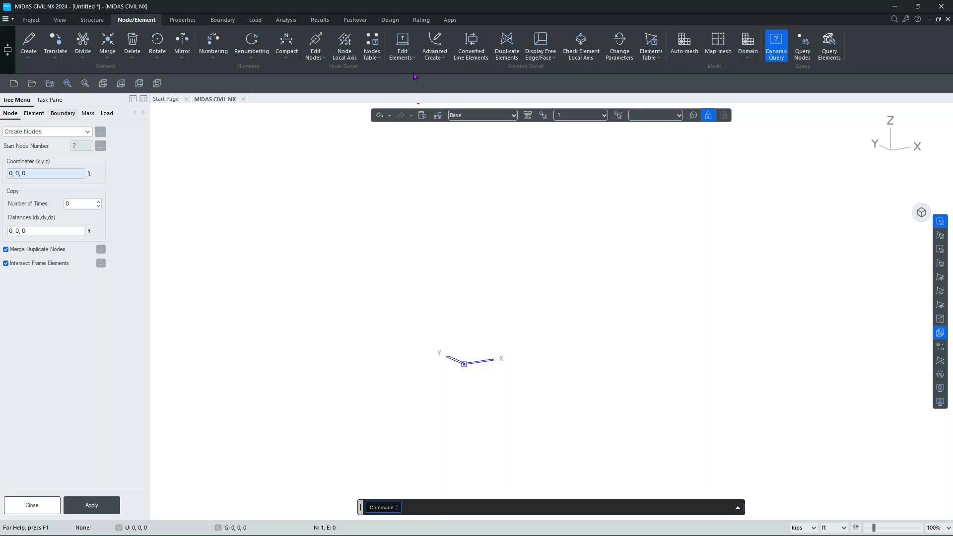
# Start a Node→Line Element extrusion with Beam as the element type.
pyautogui.click(406, 55)
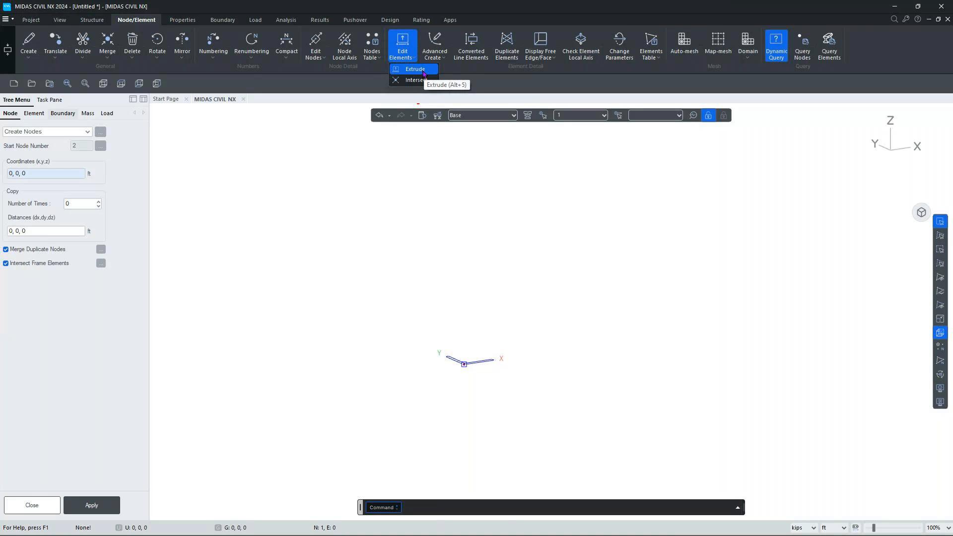
pyautogui.click(420, 70)
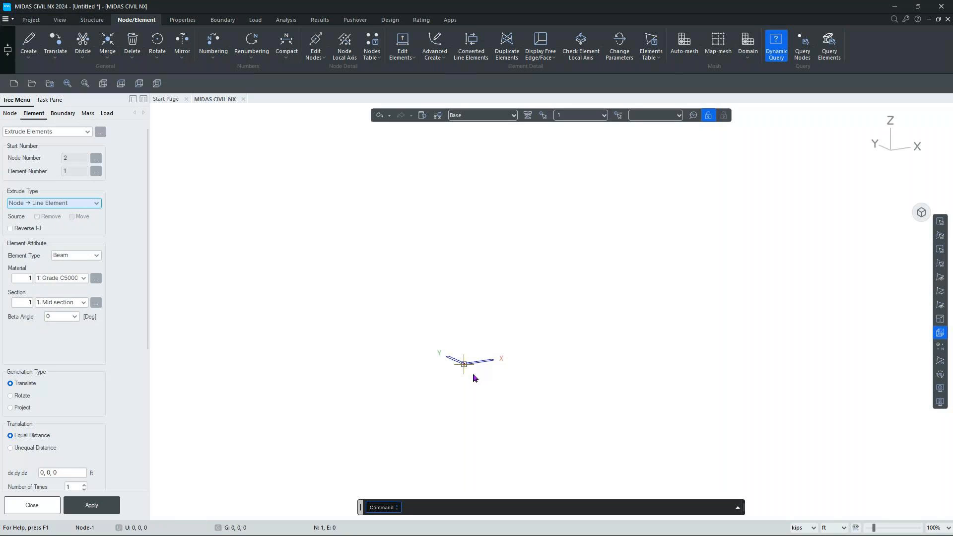
pyautogui.click(72, 257)
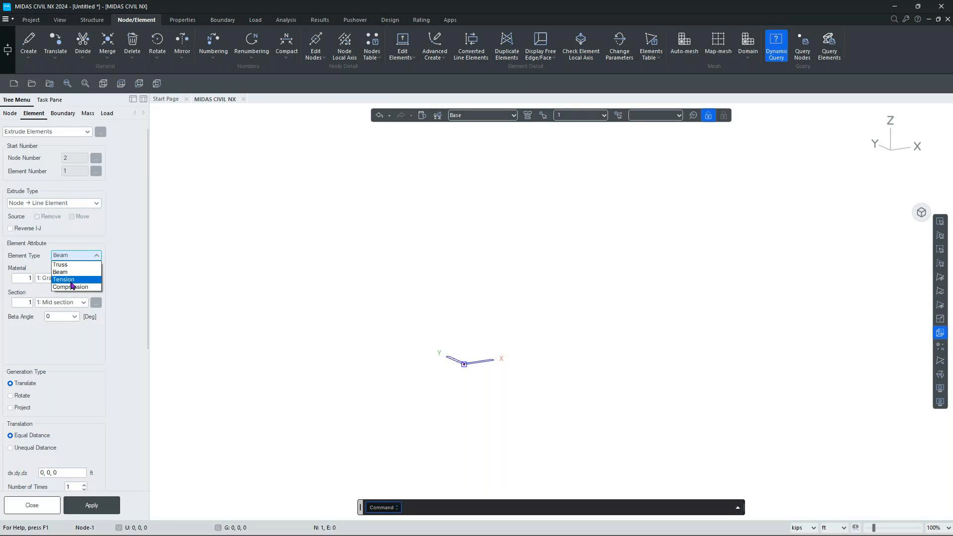
pyautogui.click(64, 272)
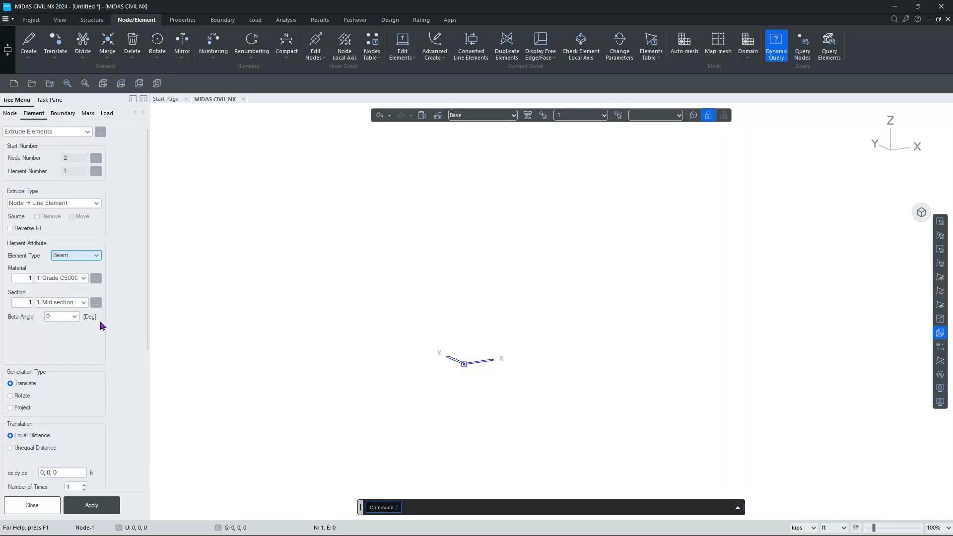
pyautogui.scroll(-4, 111, 318)
pyautogui.scroll(1, 112, 319)
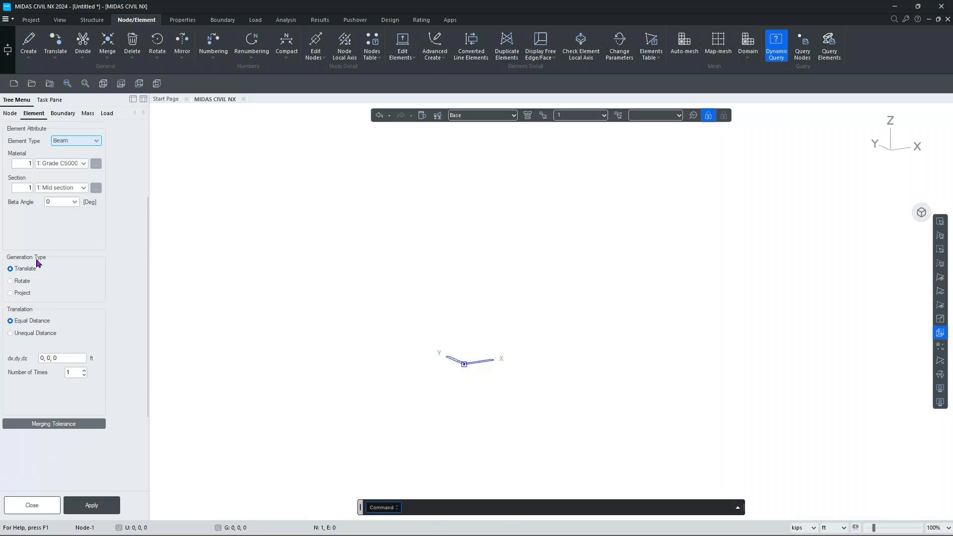
pyautogui.click(30, 336)
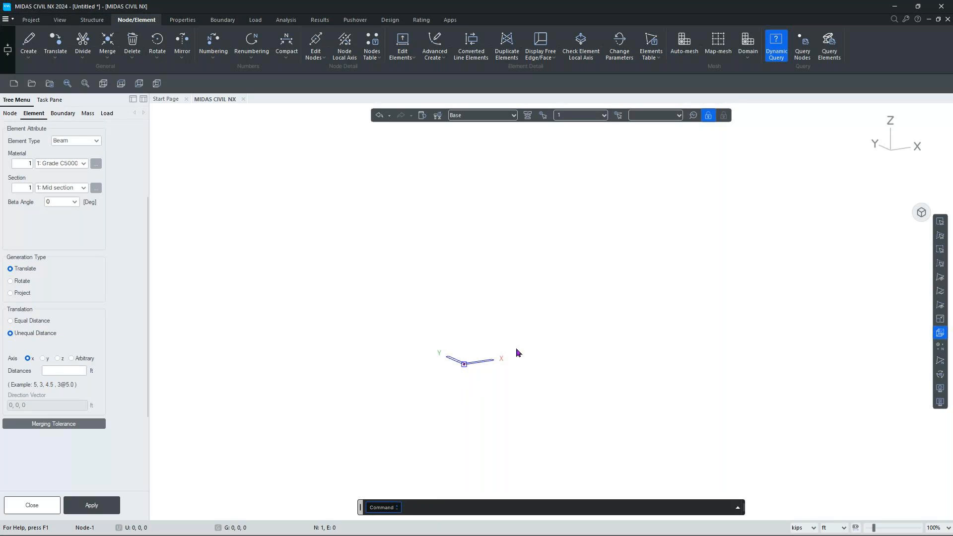
pyautogui.click(60, 369)
pyautogui.write('1.64')
pyautogui.write(',3')
pyautogui.write('9@')
pyautogui.write('3.28')
pyautogui.write(',1.6')
pyautogui.write('4')
pyautogui.click(941, 222)
pyautogui.moveTo(388, 304); pyautogui.dragTo(552, 420)
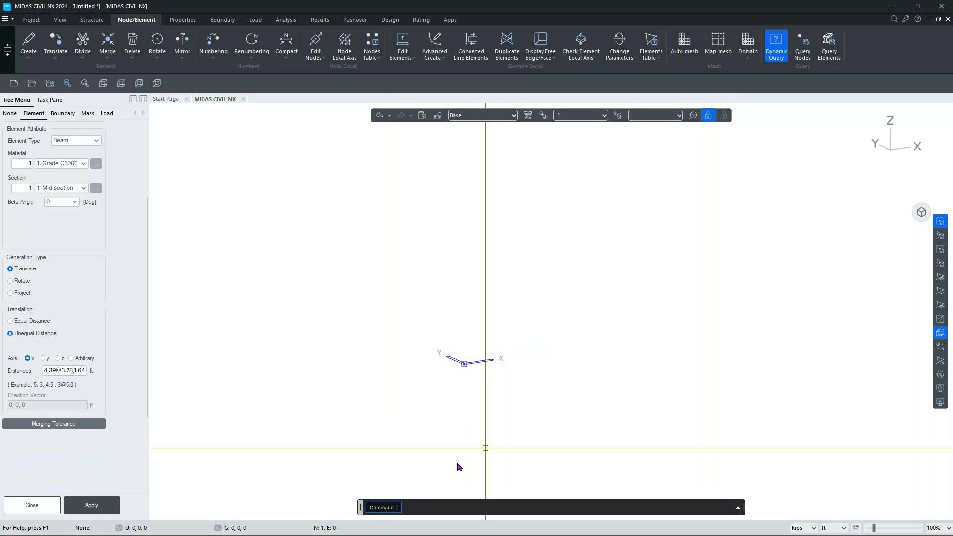
# Extrude the 41-node Mid section girder over 131.2 ft and view it from the rear.
pyautogui.click(114, 507)
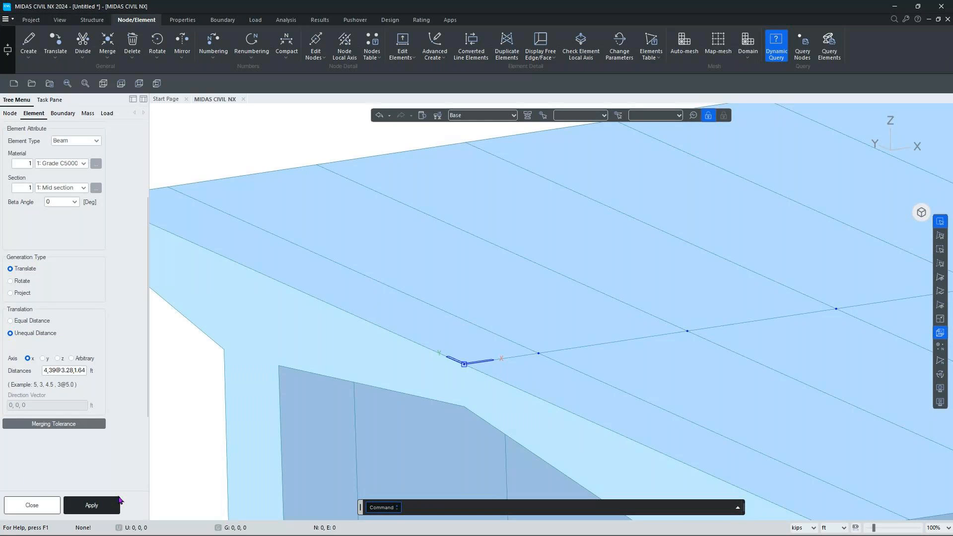
pyautogui.click(921, 212)
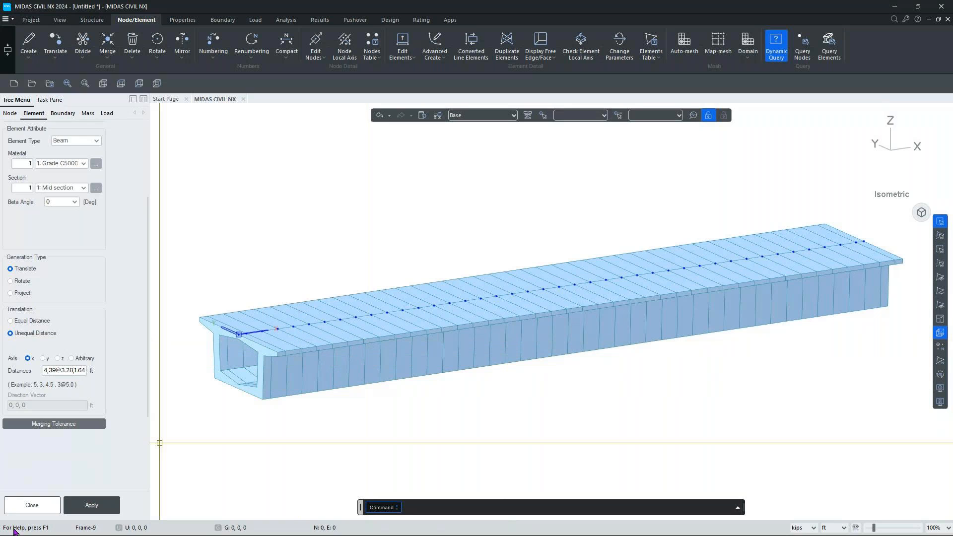
pyautogui.click(31, 507)
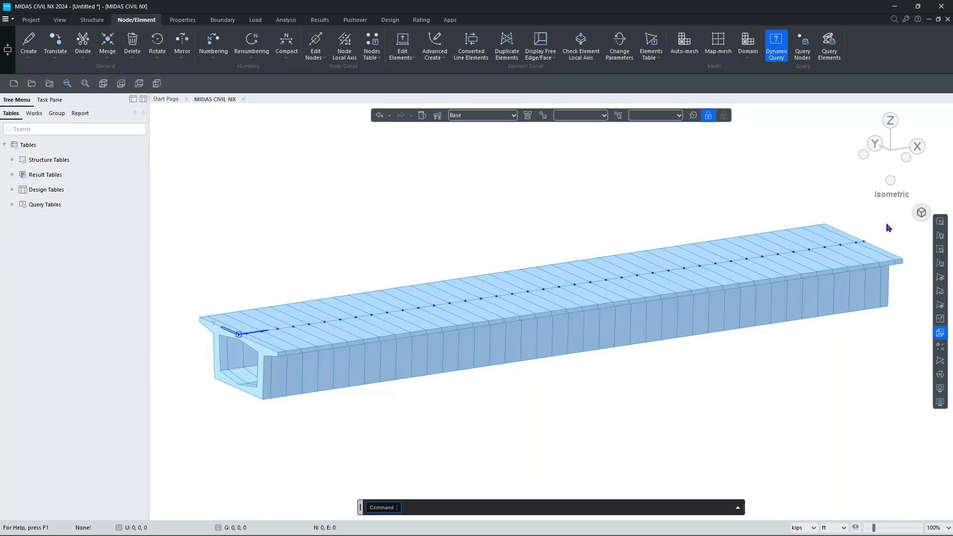
pyautogui.click(879, 147)
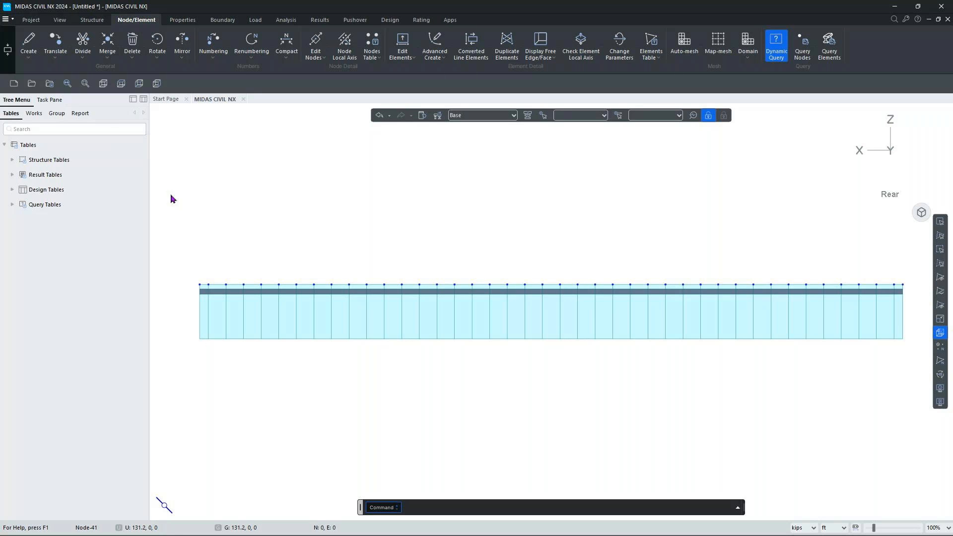
pyautogui.click(61, 44)
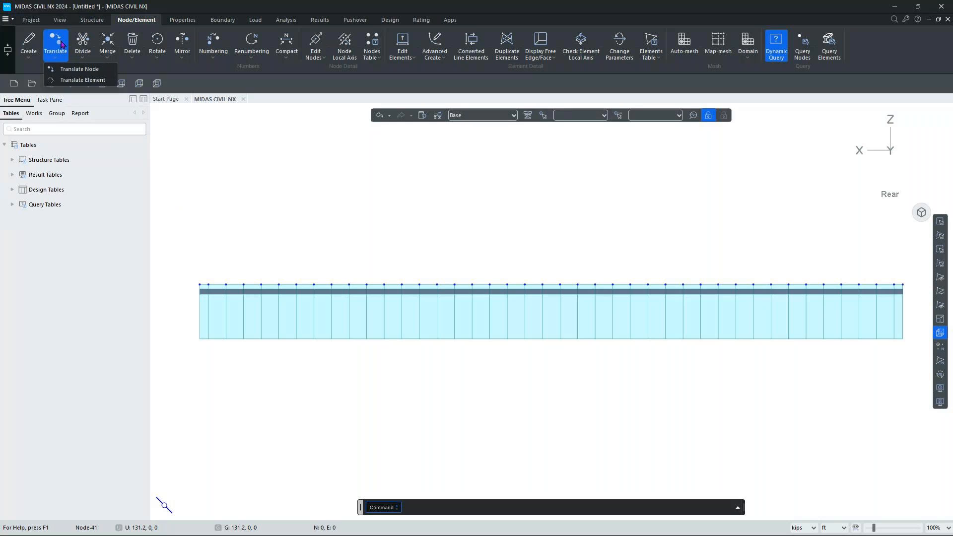
# Copy the girder's two end nodes 122 in along z, with length units in inches.
pyautogui.click(65, 69)
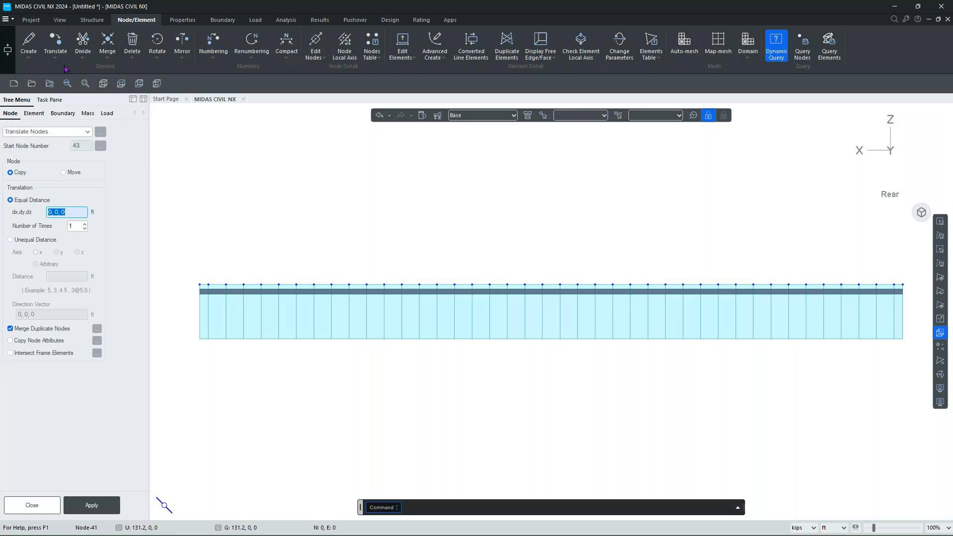
pyautogui.click(15, 174)
pyautogui.click(29, 241)
pyautogui.click(78, 253)
pyautogui.click(61, 273)
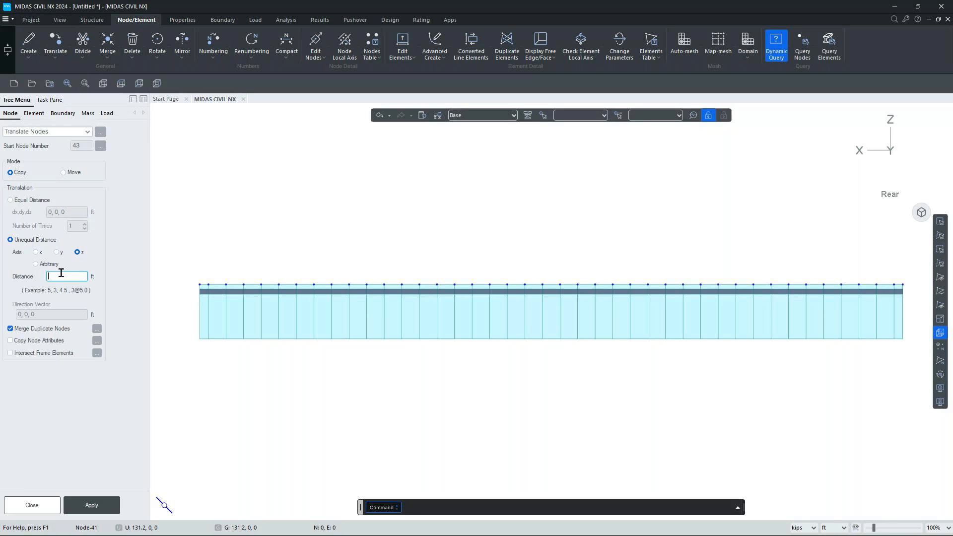
pyautogui.click(837, 532)
pyautogui.click(835, 492)
pyautogui.write('122')
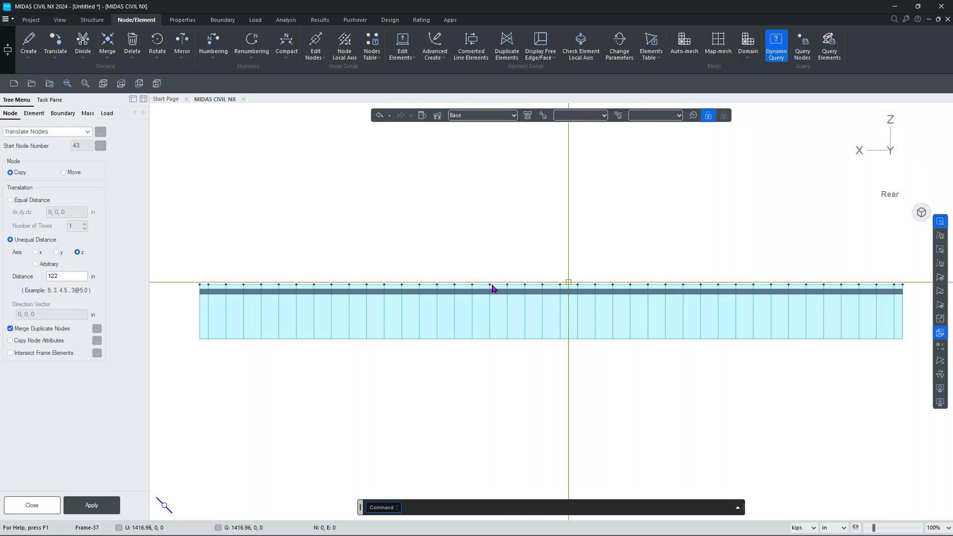
pyautogui.click(208, 285)
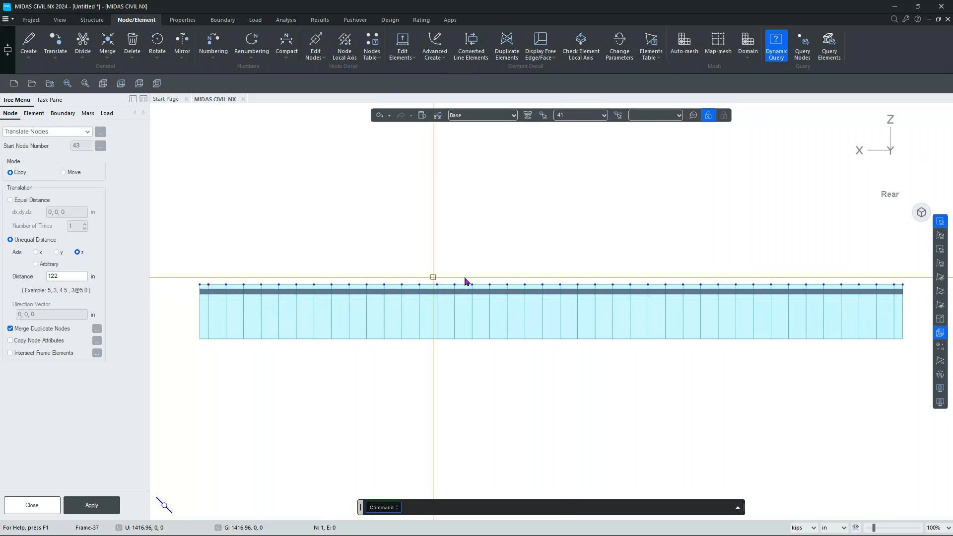
pyautogui.click(898, 298)
pyautogui.click(92, 505)
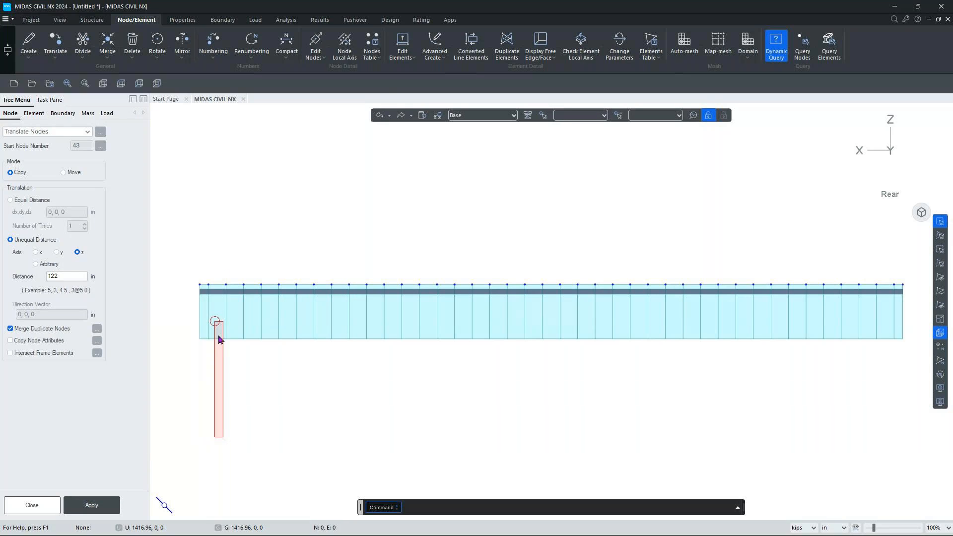
# Copy the two end nodes -122 in along z so they sit below the girder.
pyautogui.click(212, 287)
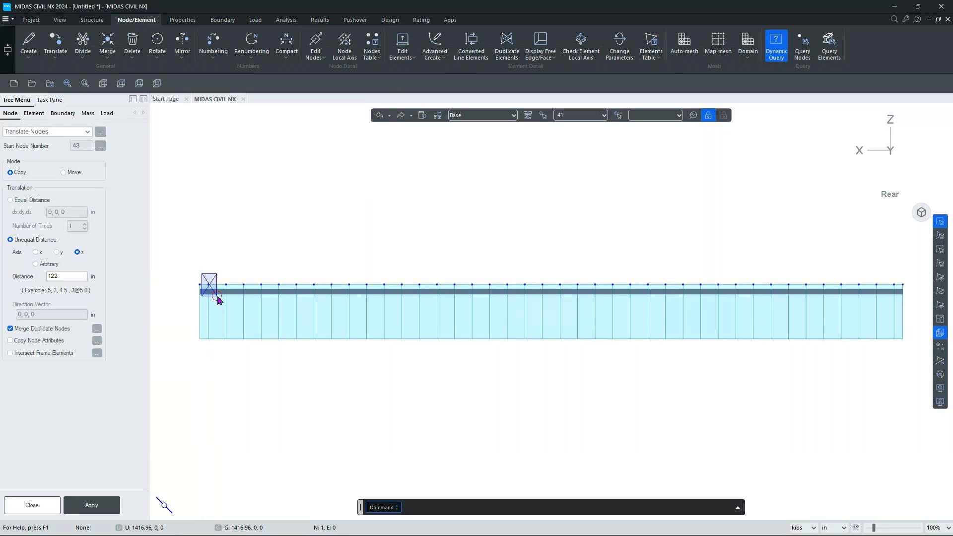
pyautogui.click(897, 294)
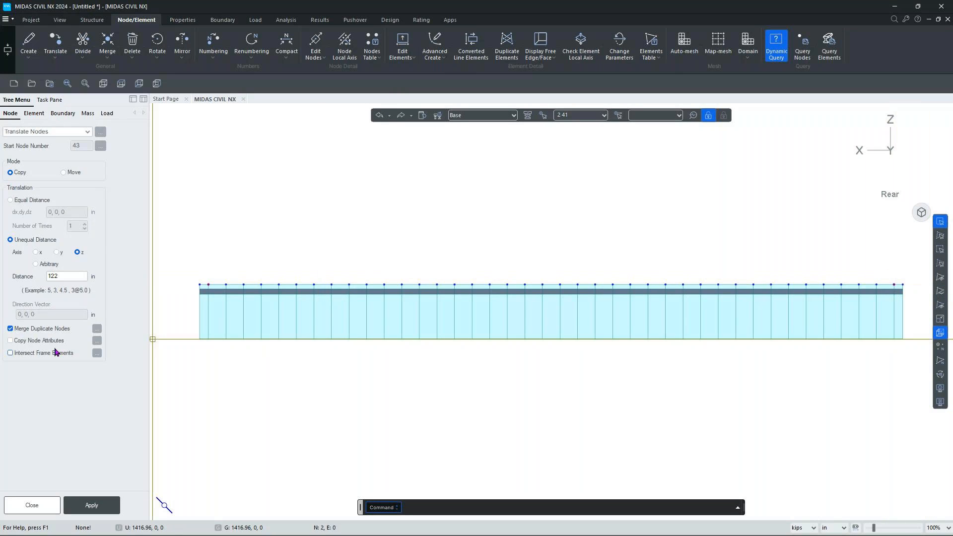
pyautogui.click(50, 276)
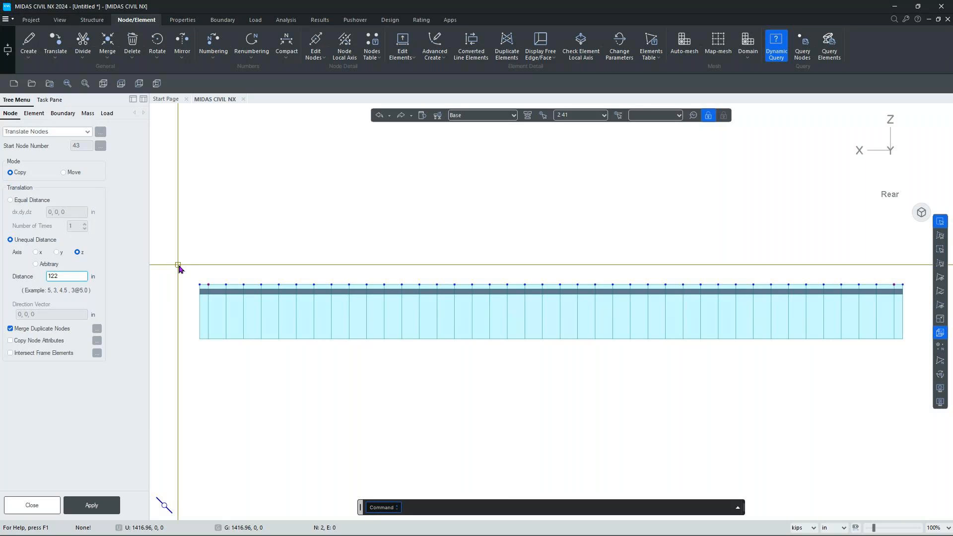
pyautogui.write('-')
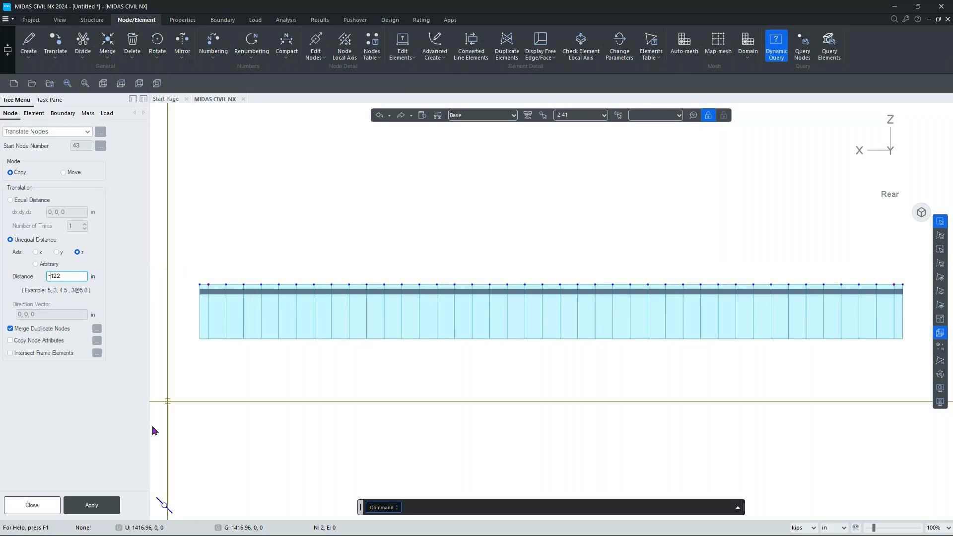
pyautogui.click(88, 505)
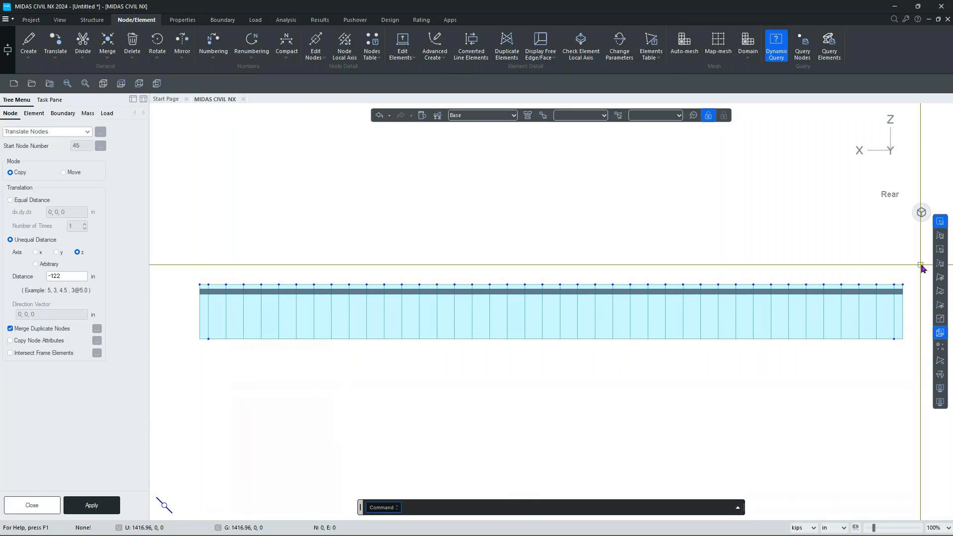
# In Right view, copy the bottom centre node 90 in along y.
pyautogui.click(861, 156)
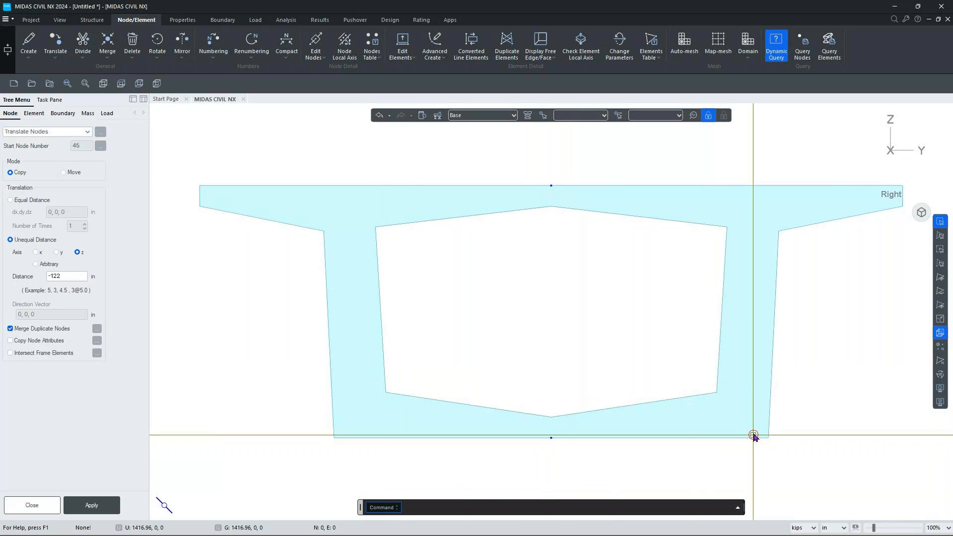
pyautogui.moveTo(536, 413); pyautogui.dragTo(580, 463)
pyautogui.moveTo(474, 367); pyautogui.dragTo(530, 432)
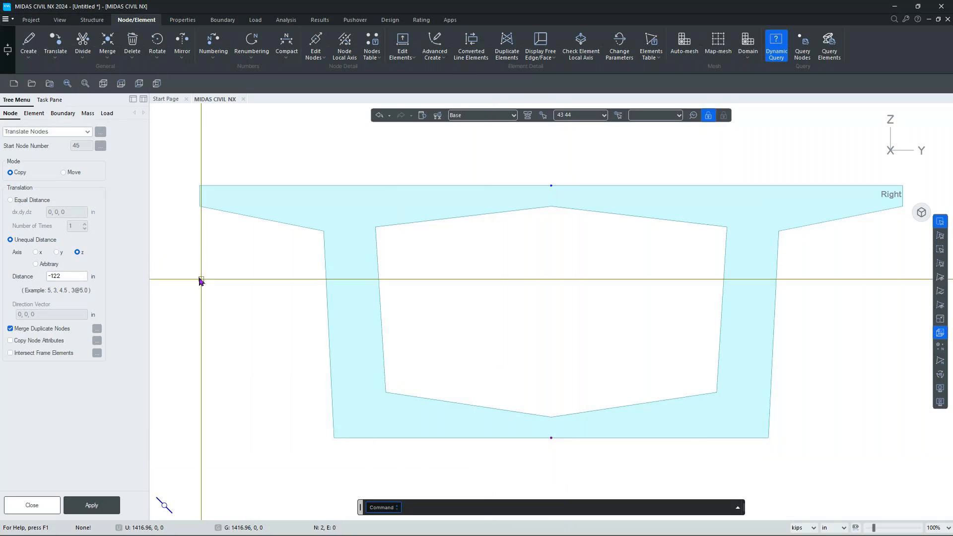
pyautogui.click(56, 253)
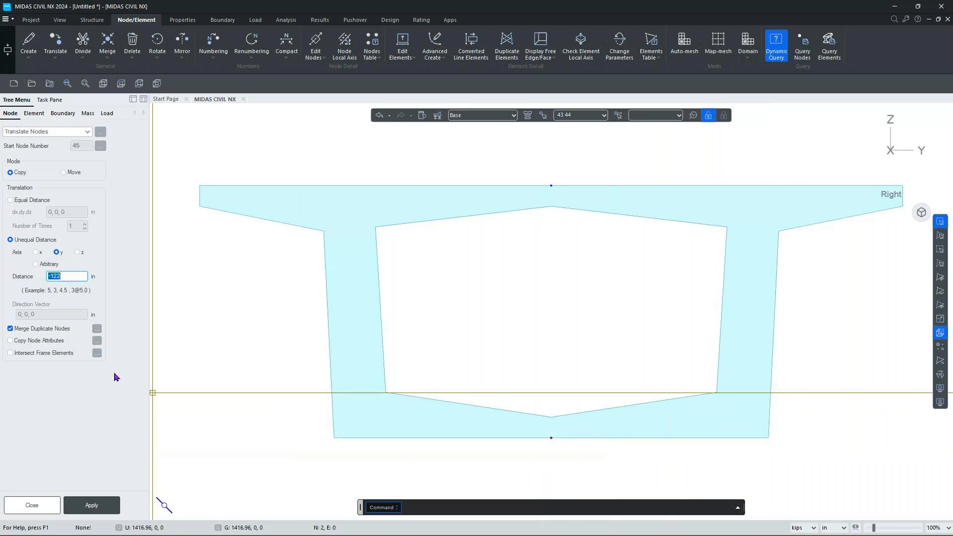
pyautogui.write('90')
pyautogui.click(85, 506)
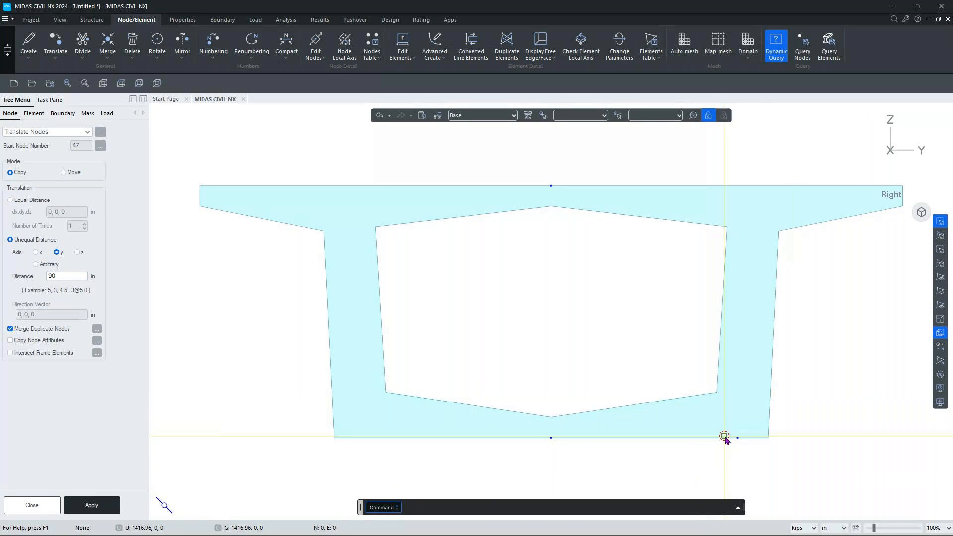
# Move the centre bottom node -90 in along y, then select both bottom nodes.
pyautogui.moveTo(507, 401); pyautogui.dragTo(596, 463)
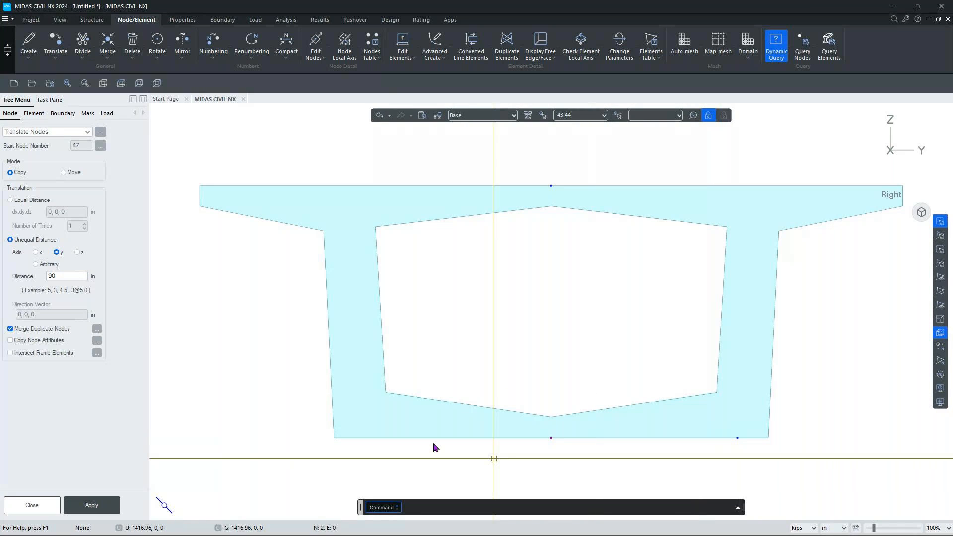
pyautogui.click(64, 172)
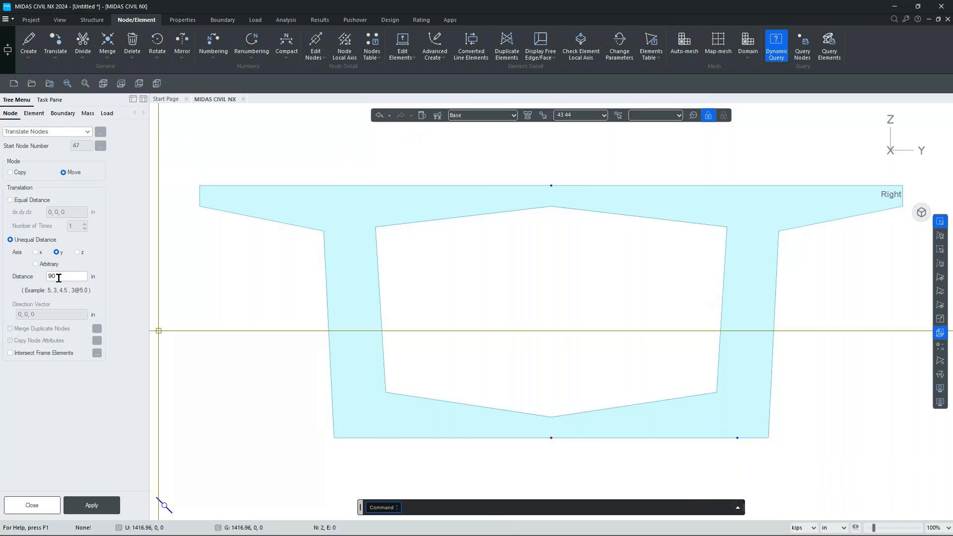
pyautogui.click(48, 276)
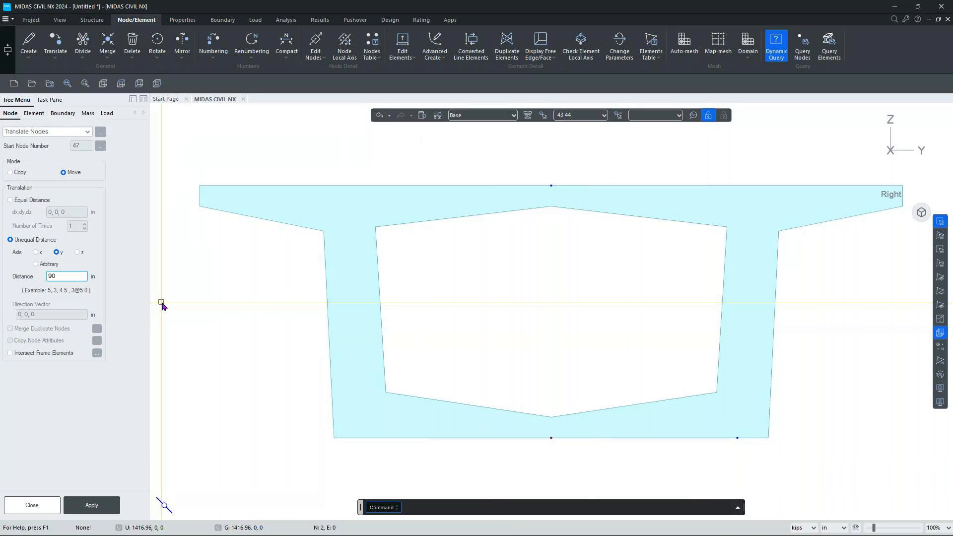
pyautogui.write('-')
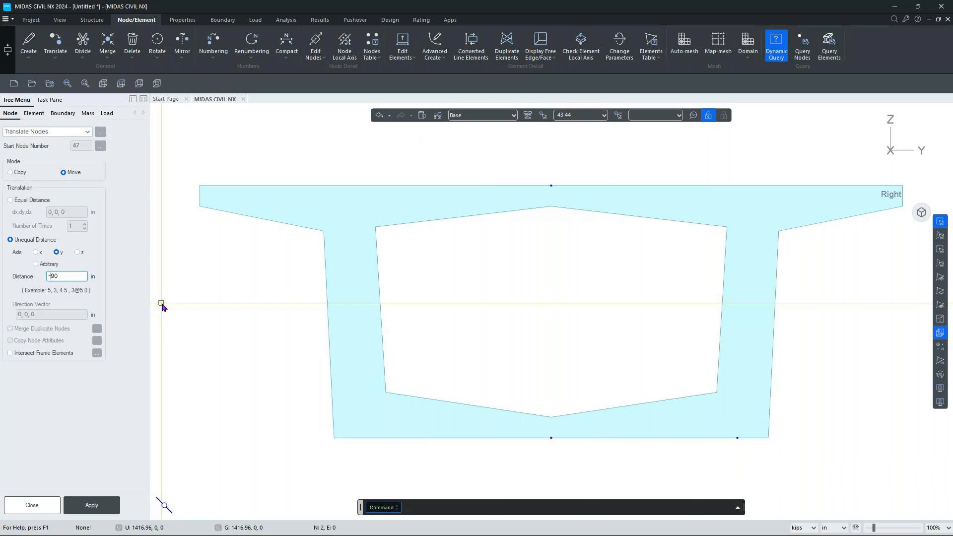
pyautogui.click(91, 505)
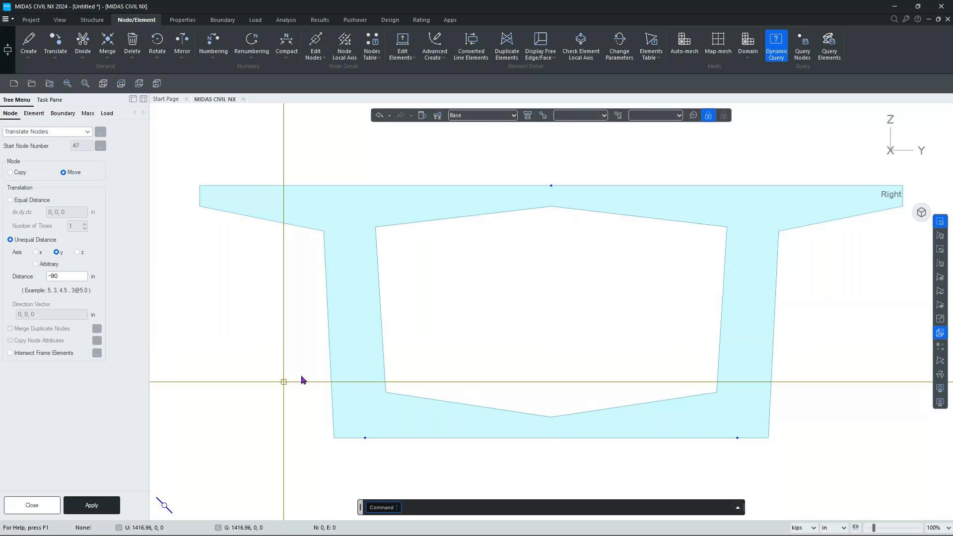
pyautogui.moveTo(339, 420); pyautogui.dragTo(399, 459)
pyautogui.moveTo(719, 411); pyautogui.dragTo(760, 456)
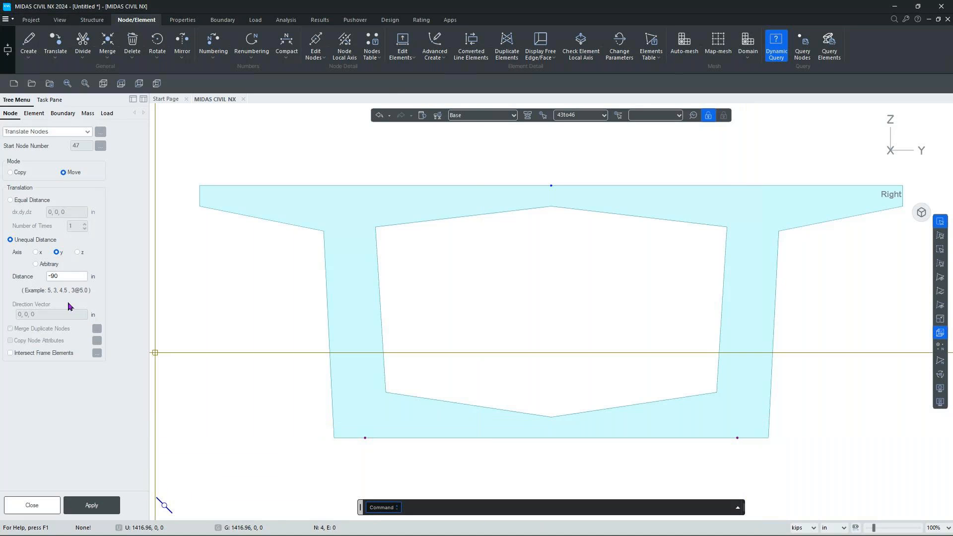
# Copy the two bottom nodes -12 in along z, creating nodes 47 to 50.
pyautogui.click(78, 253)
pyautogui.click(10, 172)
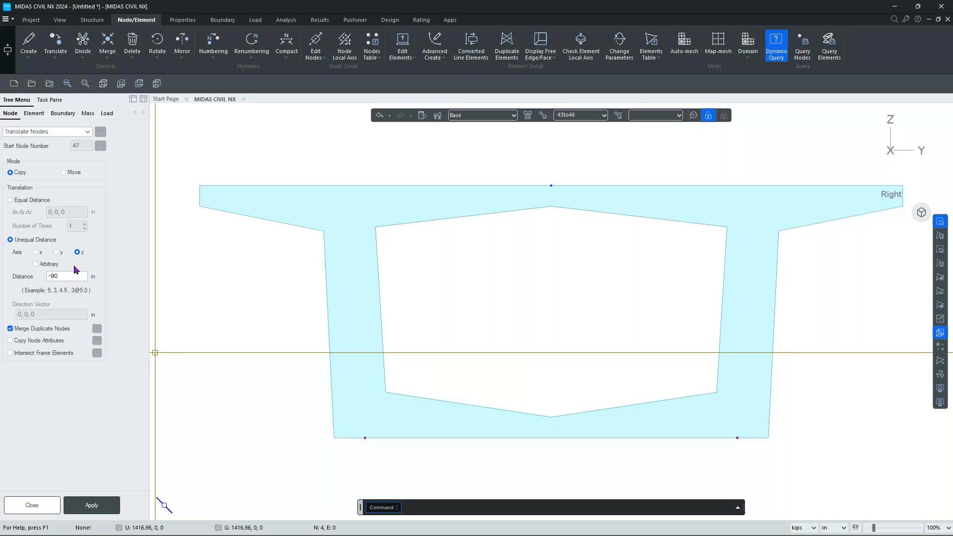
pyautogui.moveTo(67, 276); pyautogui.dragTo(47, 272)
pyautogui.write('-12')
pyautogui.click(92, 506)
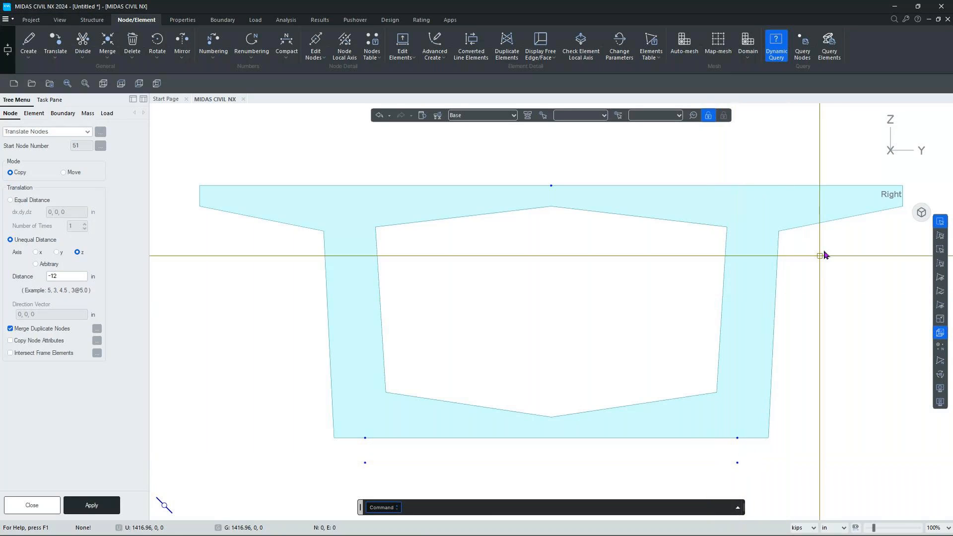
pyautogui.click(920, 214)
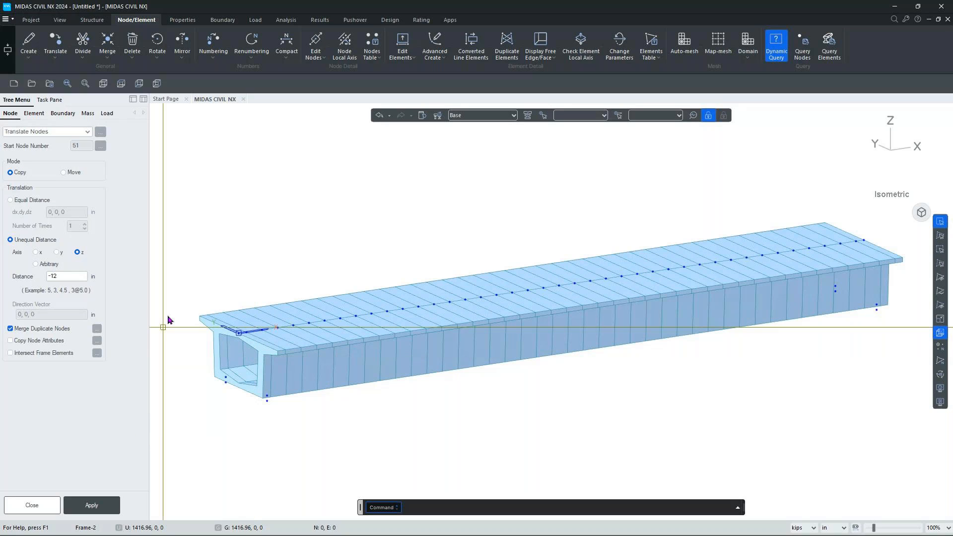
pyautogui.click(211, 24)
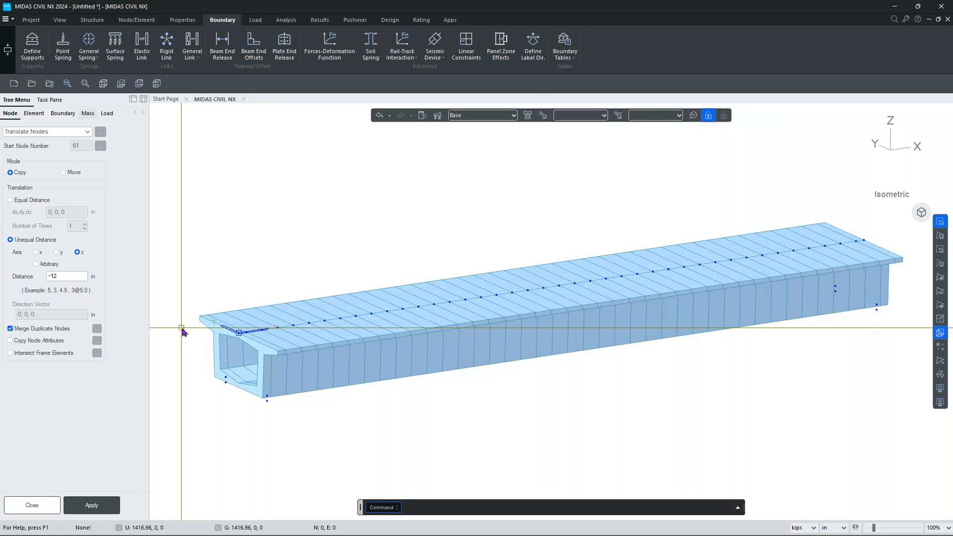
# Start a Rigid Link with node 2 picked as its master node.
pyautogui.click(168, 45)
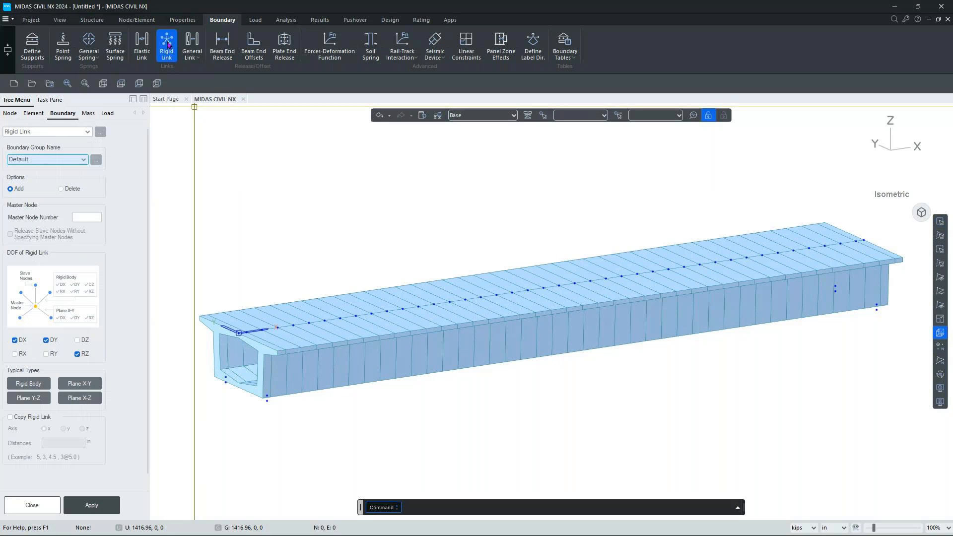
pyautogui.click(82, 219)
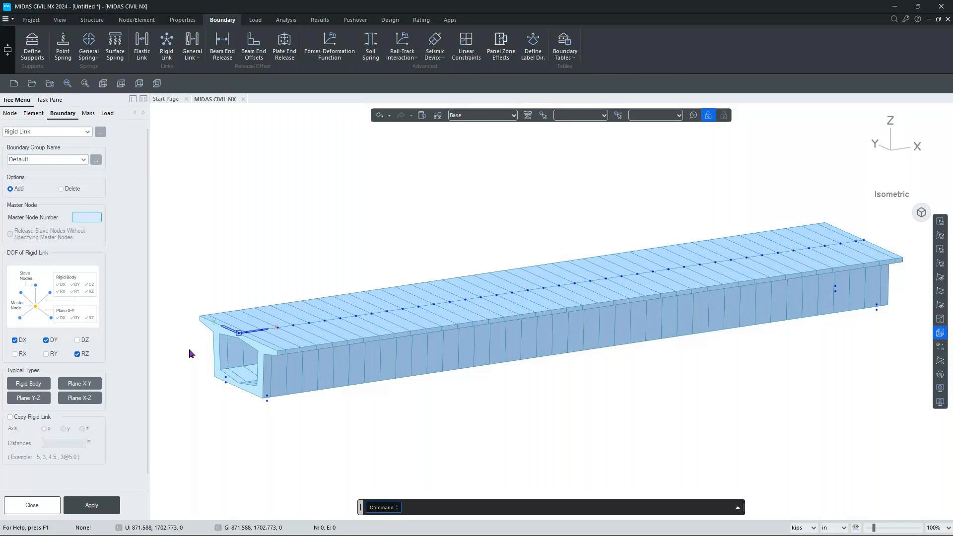
pyautogui.scroll(5, 194, 355)
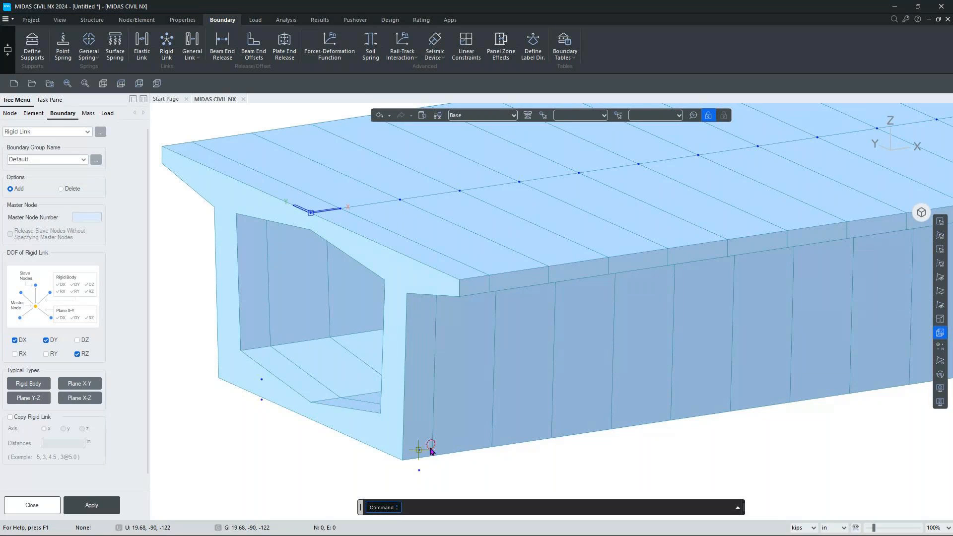
pyautogui.click(88, 217)
pyautogui.click(341, 209)
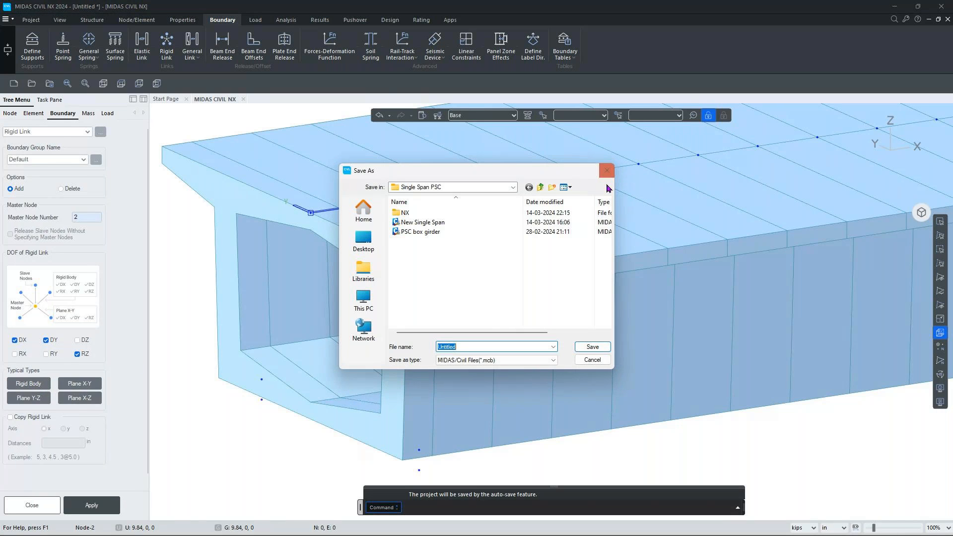
# Save the model under the file name Example.
pyautogui.moveTo(464, 343); pyautogui.dragTo(432, 338)
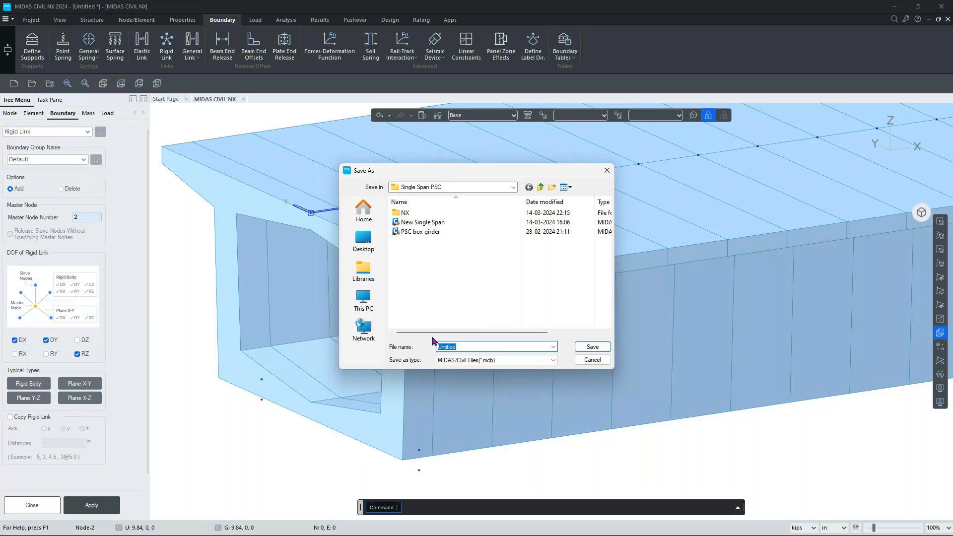
pyautogui.write('Example')
pyautogui.click(592, 346)
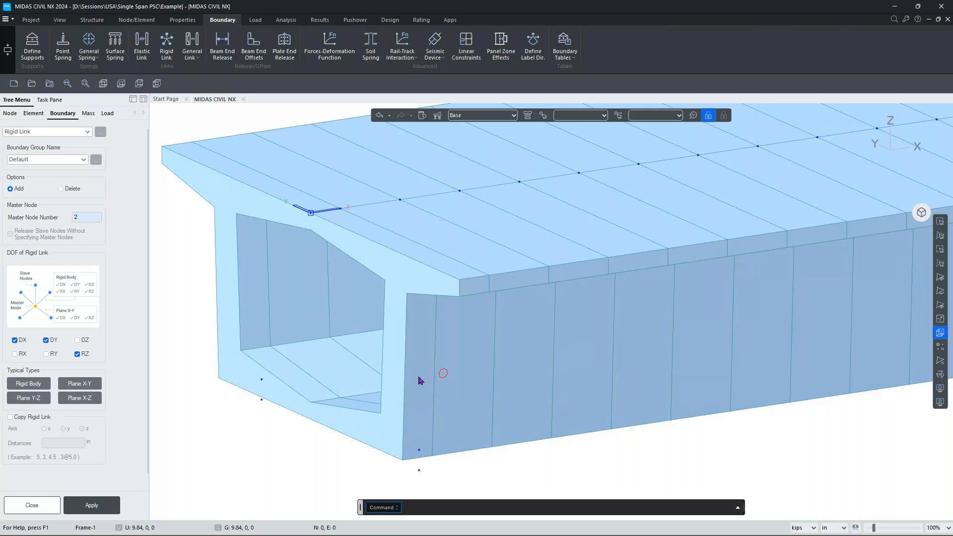
# Rigidly link master node 2 in all six directions to the two low nodes below it.
pyautogui.click(32, 386)
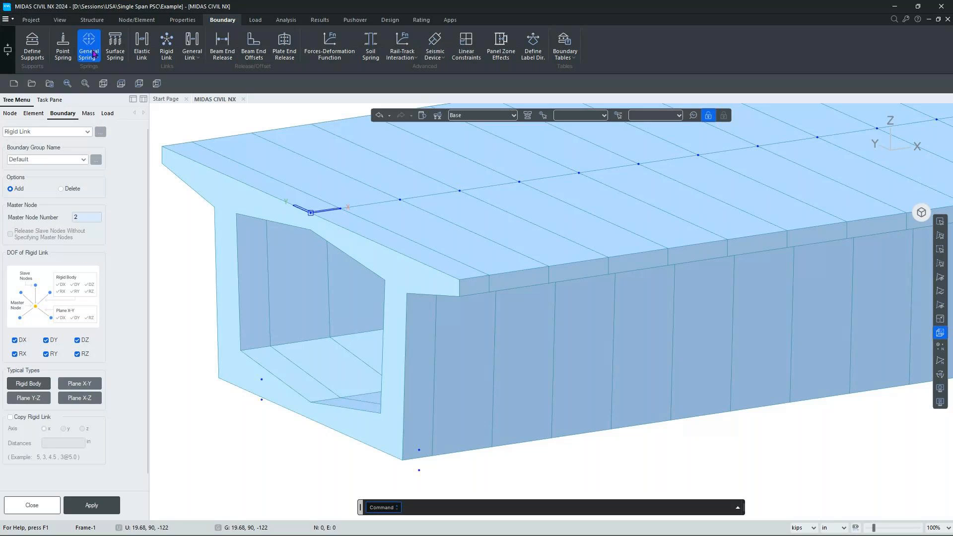
pyautogui.click(940, 221)
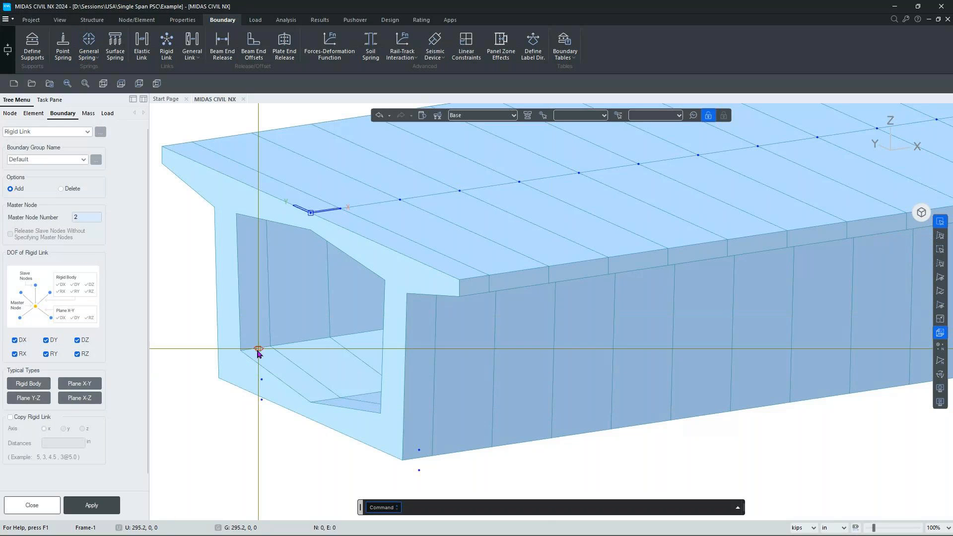
pyautogui.moveTo(246, 356); pyautogui.dragTo(272, 385)
pyautogui.moveTo(405, 433); pyautogui.dragTo(438, 455)
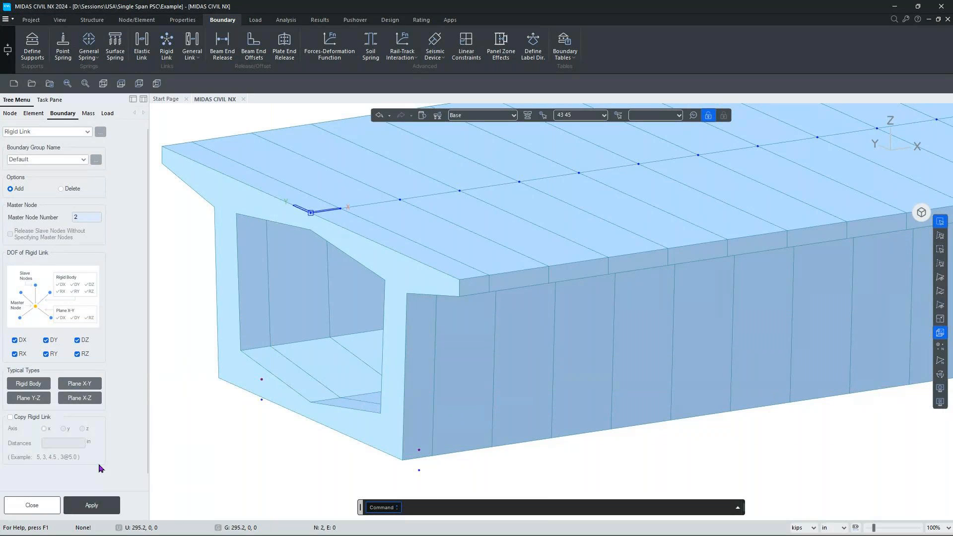
pyautogui.click(92, 504)
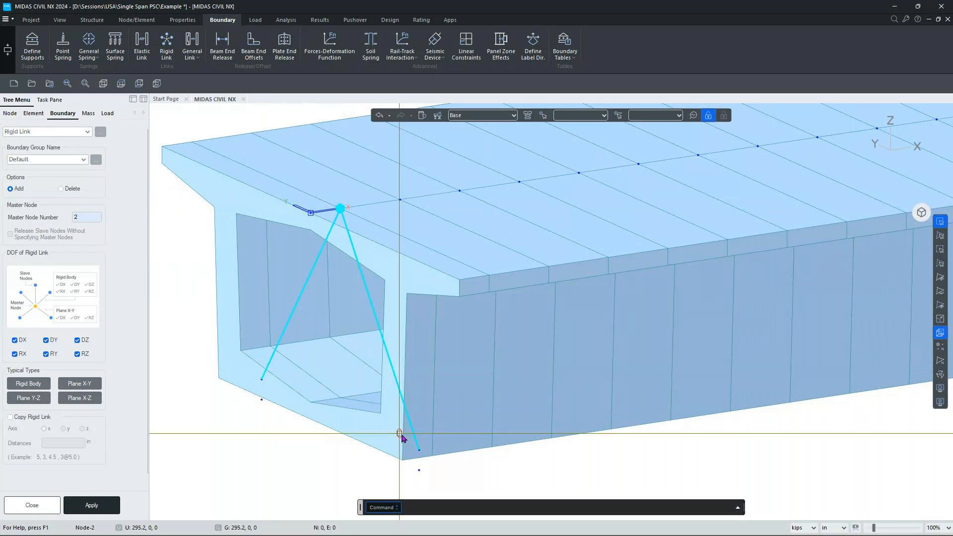
pyautogui.moveTo(921, 221)
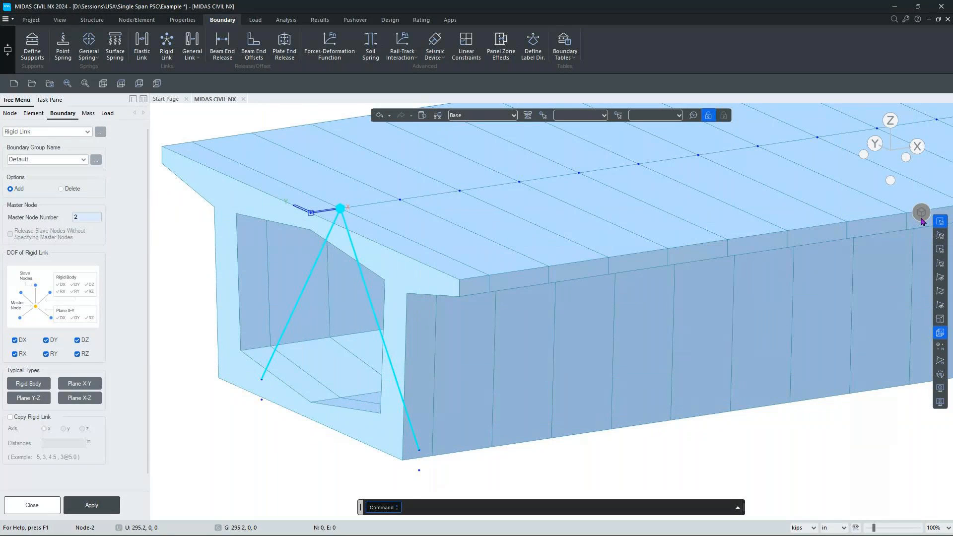
pyautogui.click(921, 220)
# Rigidly link master node 41 at the far end to bottom web nodes 44 and 46.
pyautogui.scroll(5, 873, 264)
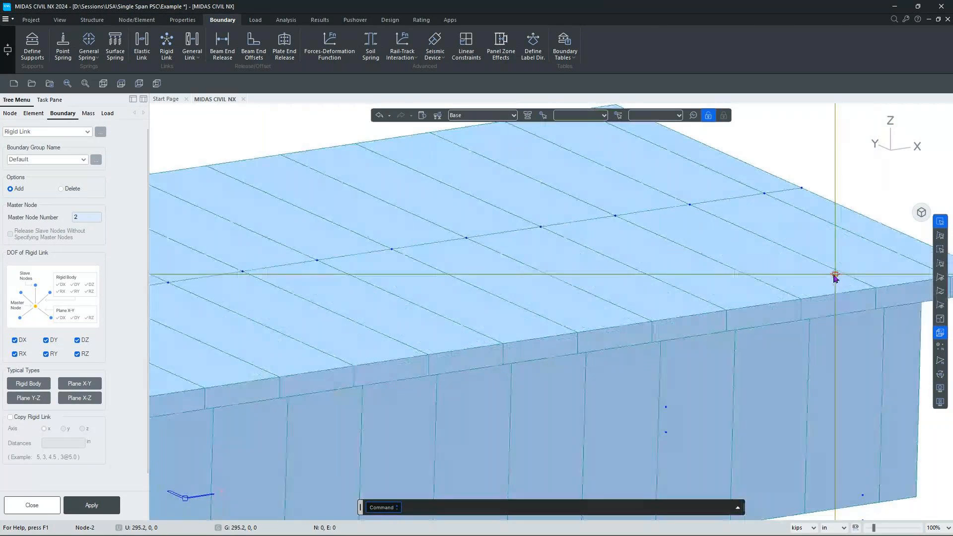
pyautogui.click(84, 216)
pyautogui.click(758, 217)
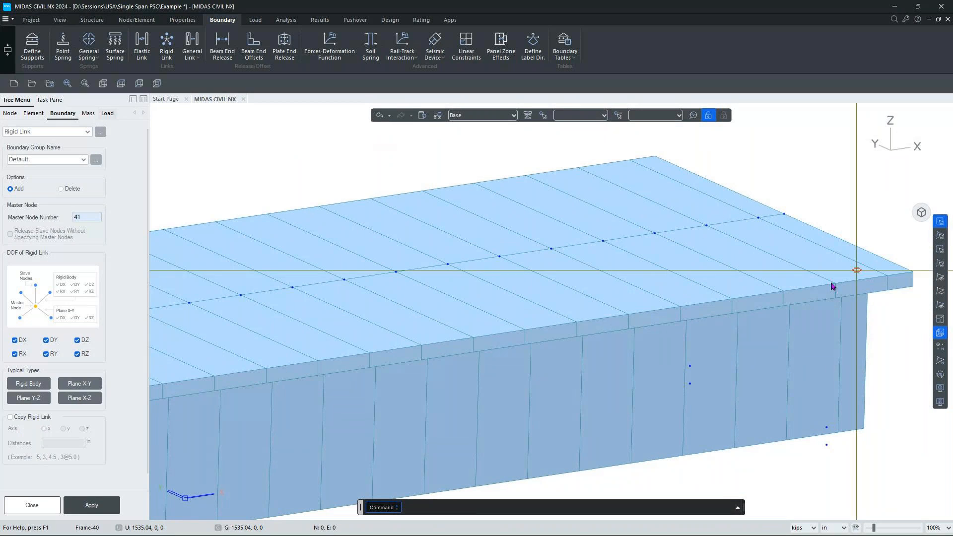
pyautogui.click(691, 365)
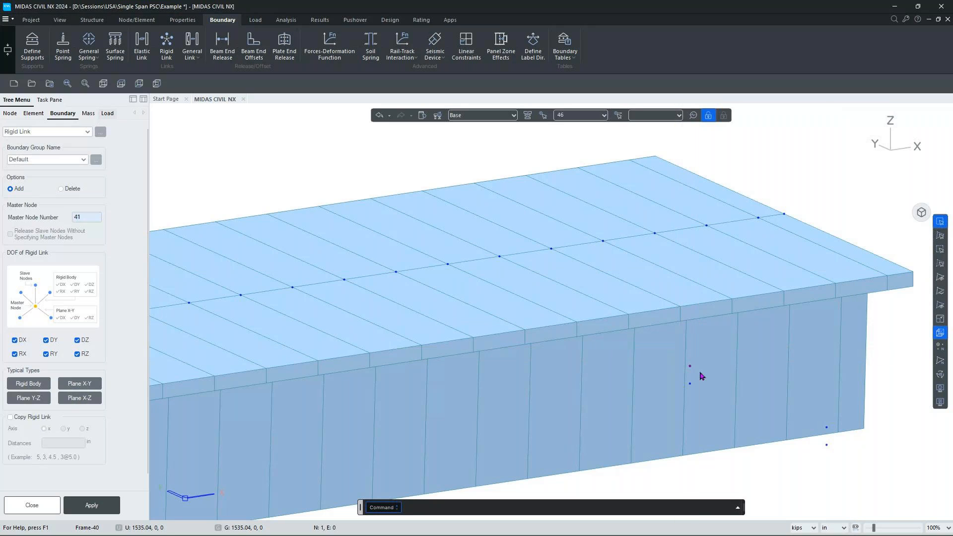
pyautogui.moveTo(866, 397); pyautogui.dragTo(814, 438)
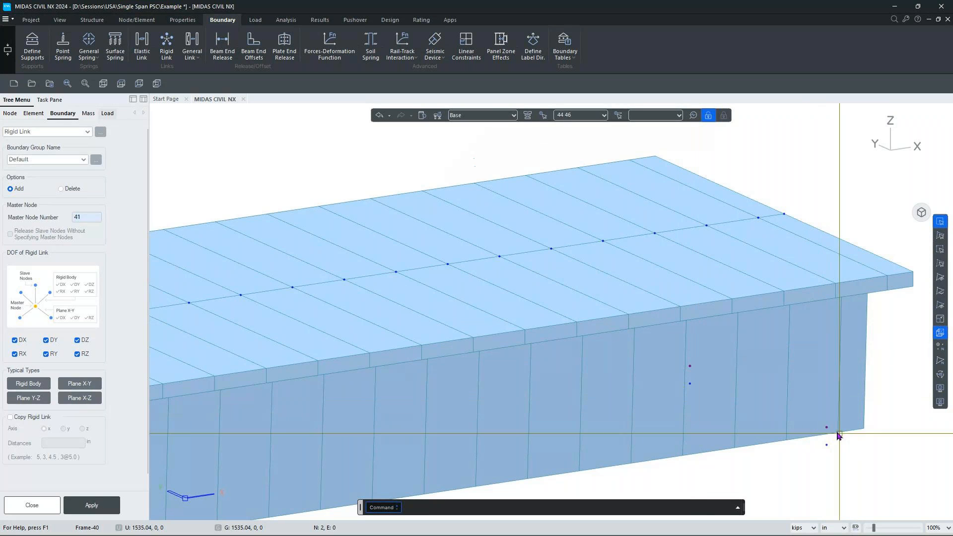
pyautogui.click(91, 506)
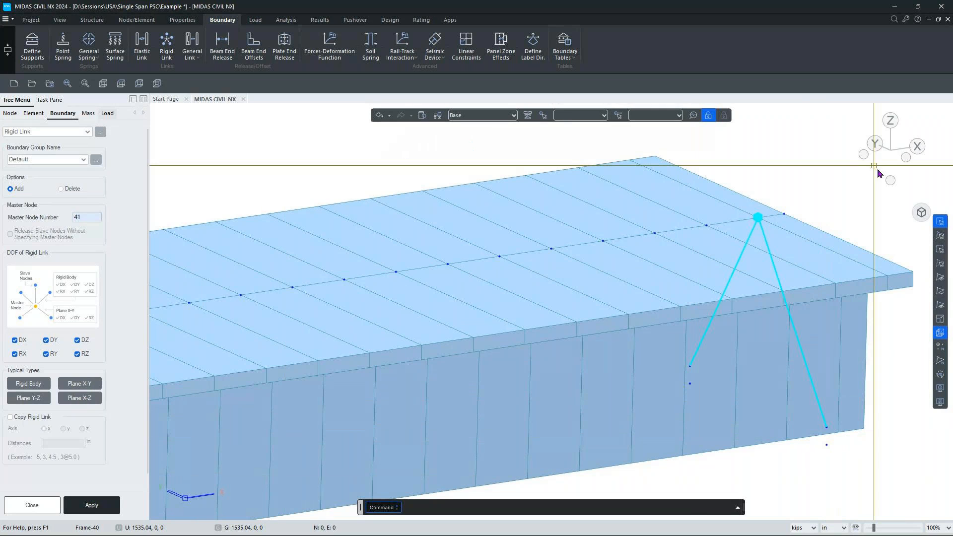
pyautogui.click(928, 217)
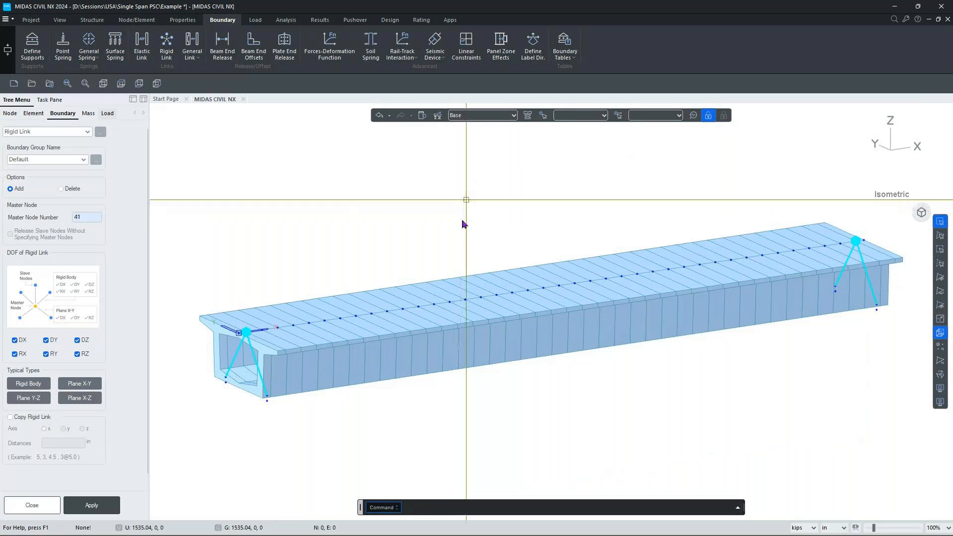
# Close the Rigid Link panel and return to the full isometric girder view.
pyautogui.click(45, 499)
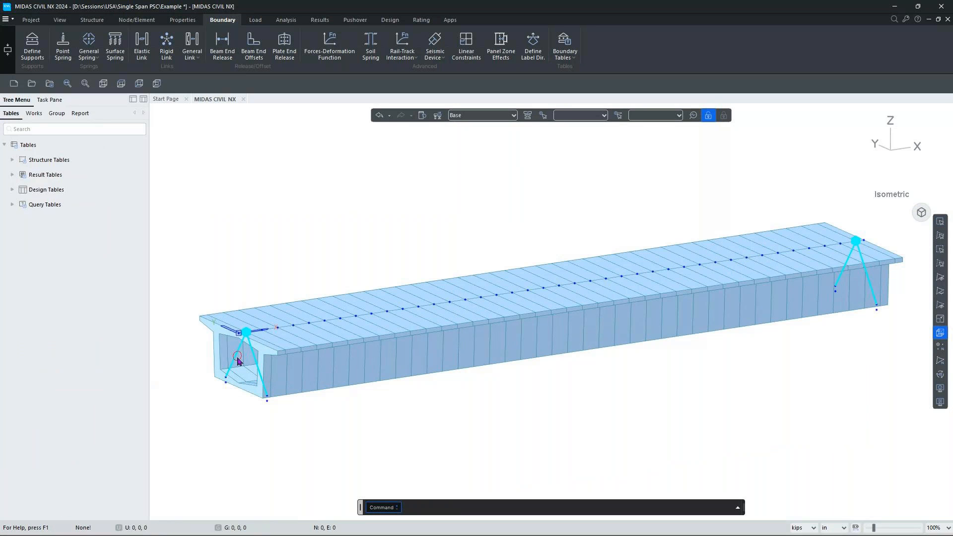
pyautogui.scroll(3, 214, 402)
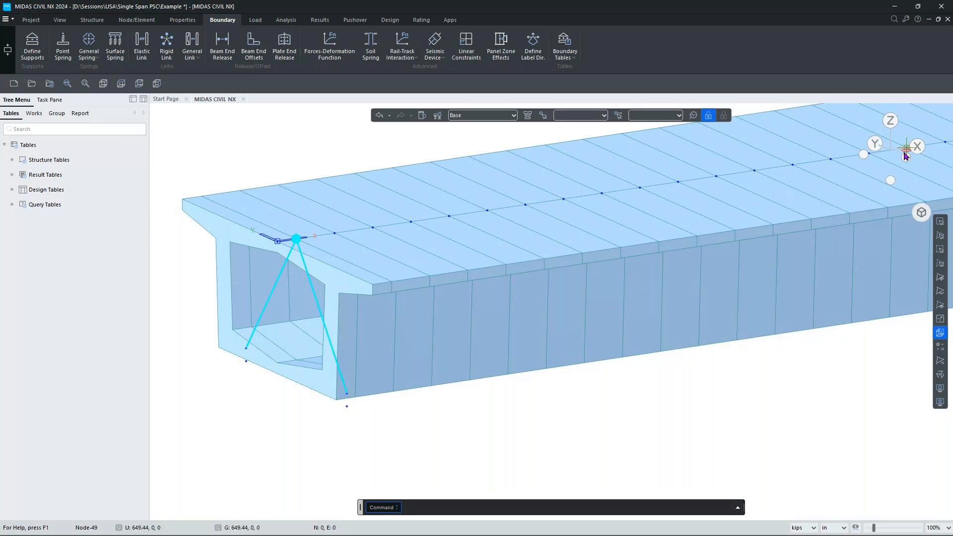
pyautogui.moveTo(885, 149)
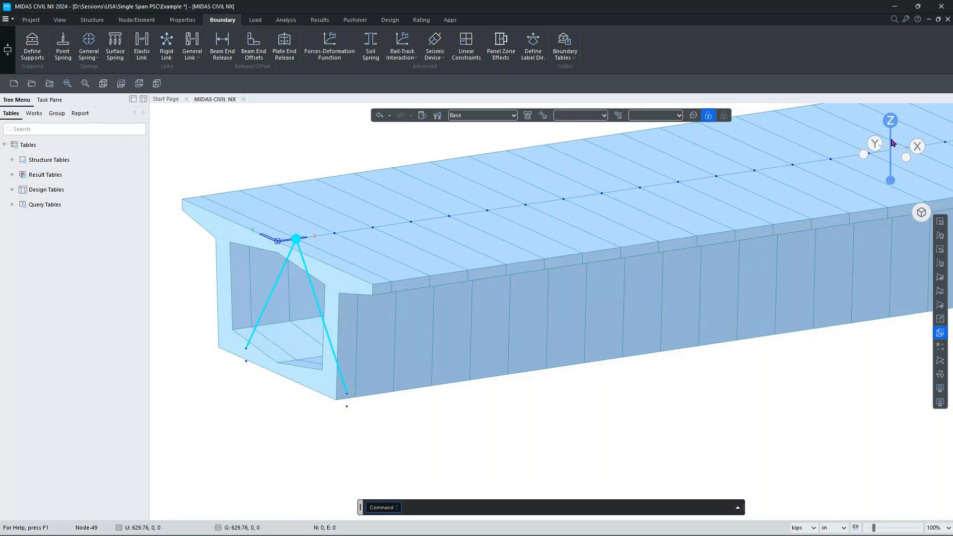
pyautogui.click(920, 212)
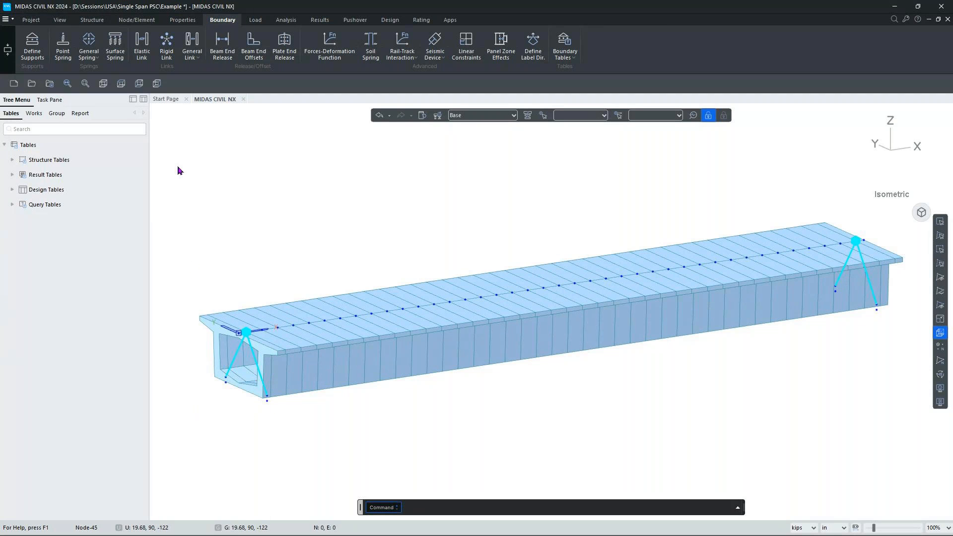
# Set a General elastic link rigid in SDx, SDy and SDz with SRy freed.
pyautogui.click(141, 44)
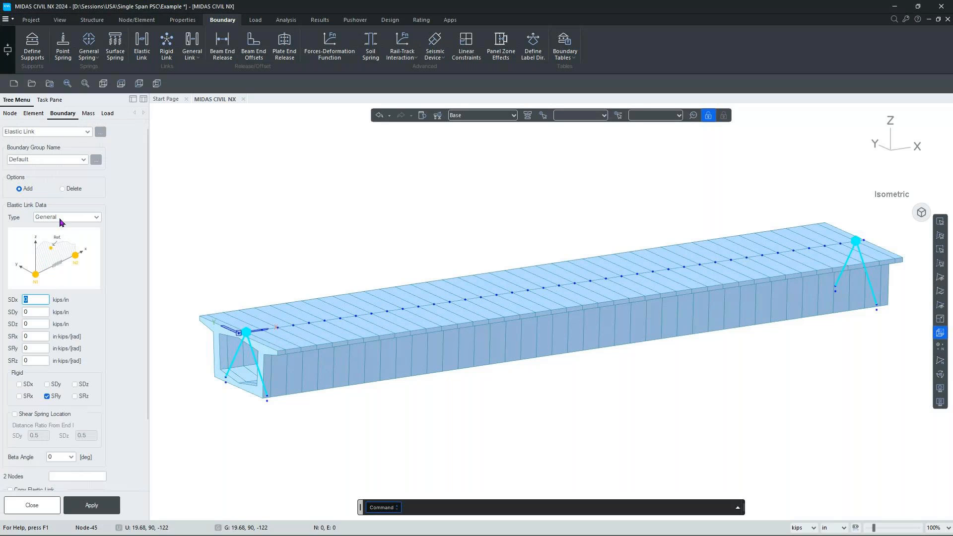
pyautogui.click(60, 221)
pyautogui.click(60, 221)
pyautogui.scroll(-3, 77, 394)
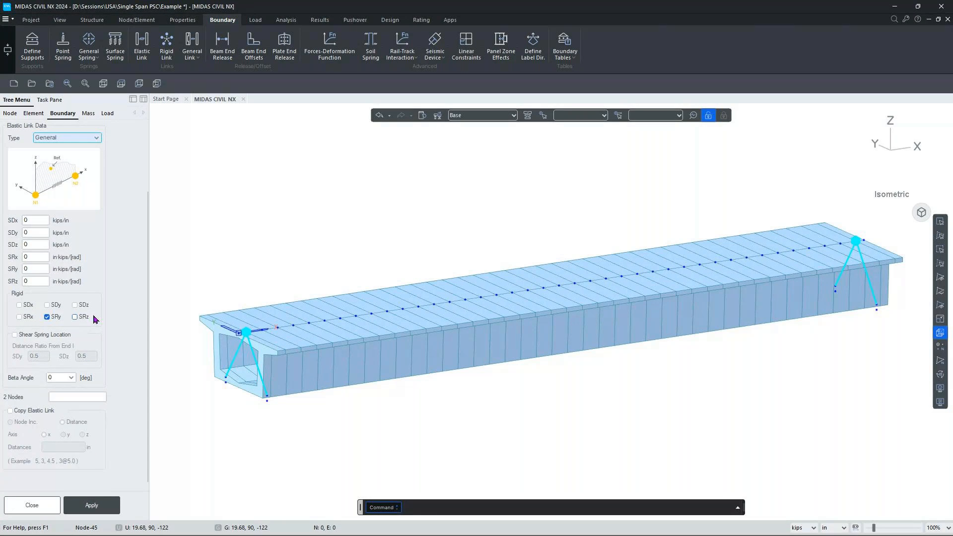
pyautogui.click(47, 317)
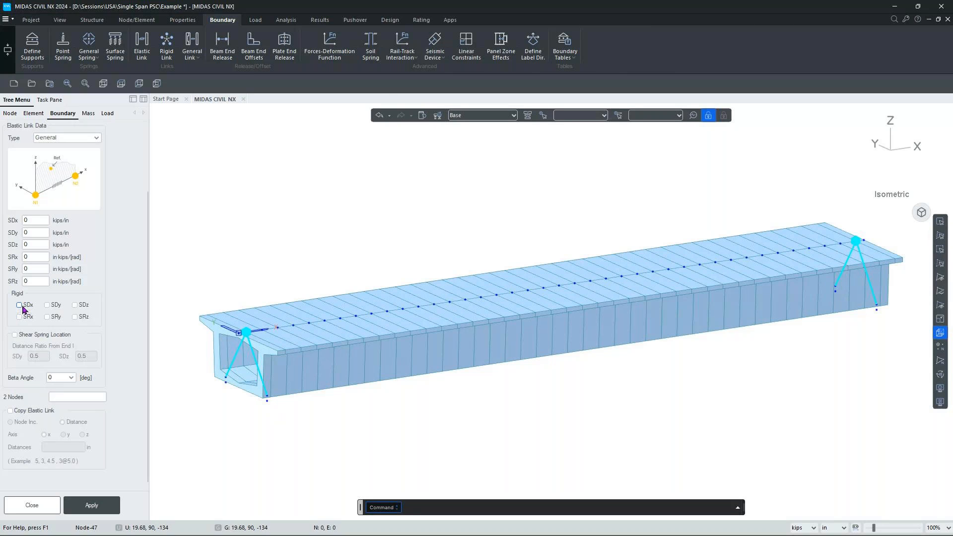
pyautogui.click(19, 305)
pyautogui.click(56, 306)
pyautogui.click(81, 308)
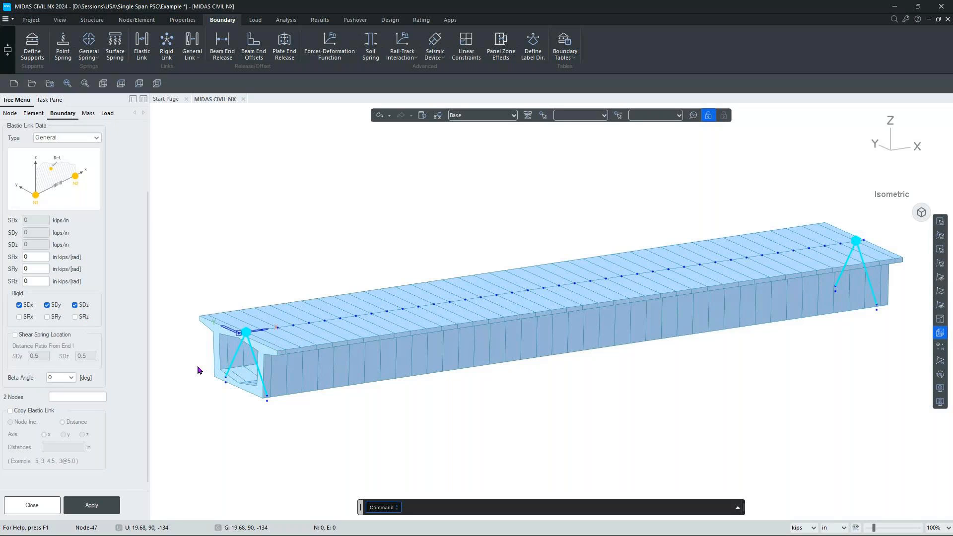
pyautogui.scroll(5, 197, 370)
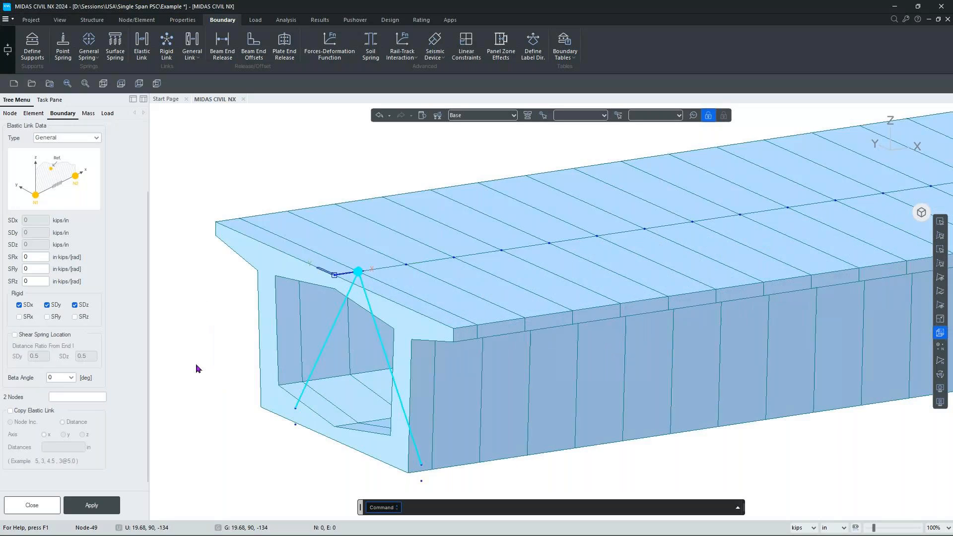
pyautogui.click(70, 396)
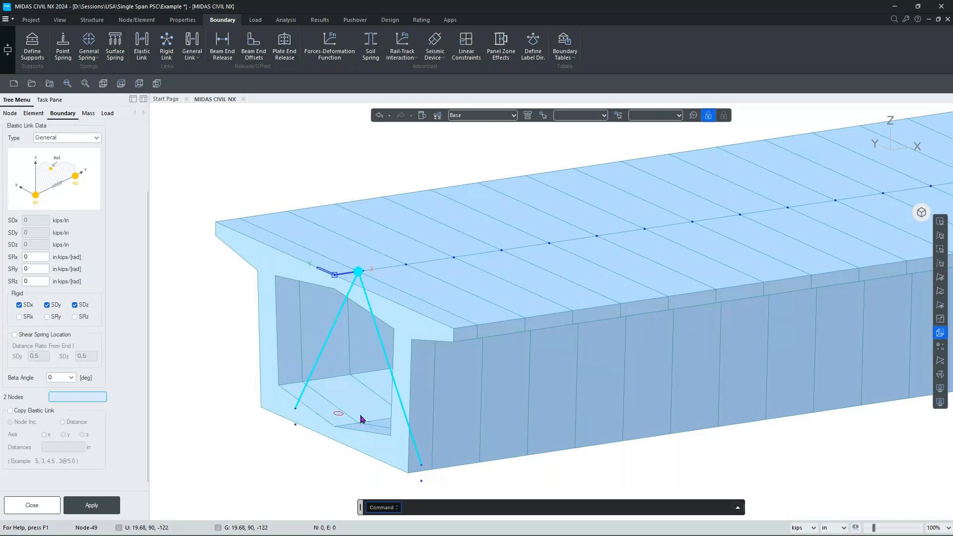
# Link node 47 to the bearing node below it at the girder's left end.
pyautogui.click(429, 482)
pyautogui.click(422, 465)
pyautogui.moveTo(416, 431); pyautogui.dragTo(406, 353, button='middle')
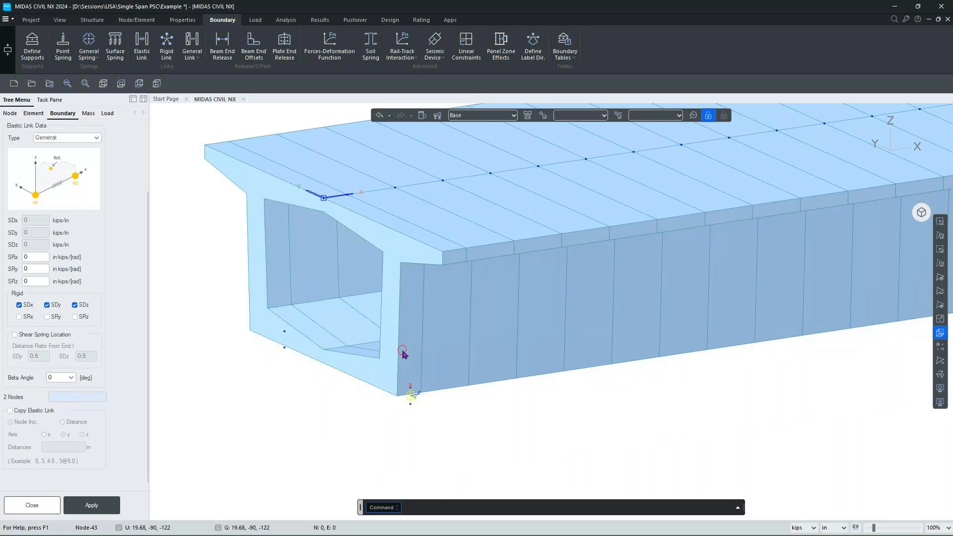
pyautogui.scroll(4, 412, 416)
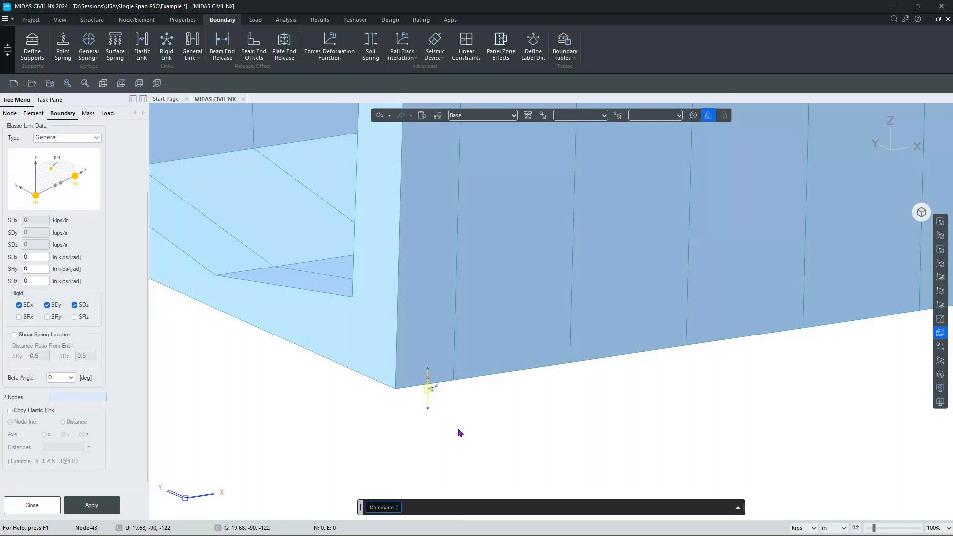
pyautogui.moveTo(308, 363); pyautogui.dragTo(543, 424, button='middle')
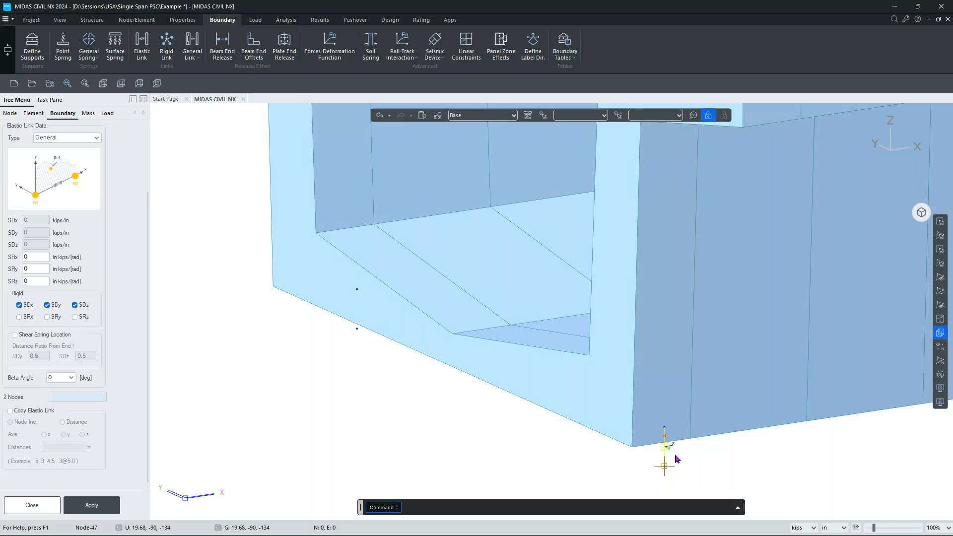
# Release SDy and link node 49 to its bearing node, then show the isometric view.
pyautogui.click(47, 304)
pyautogui.click(59, 397)
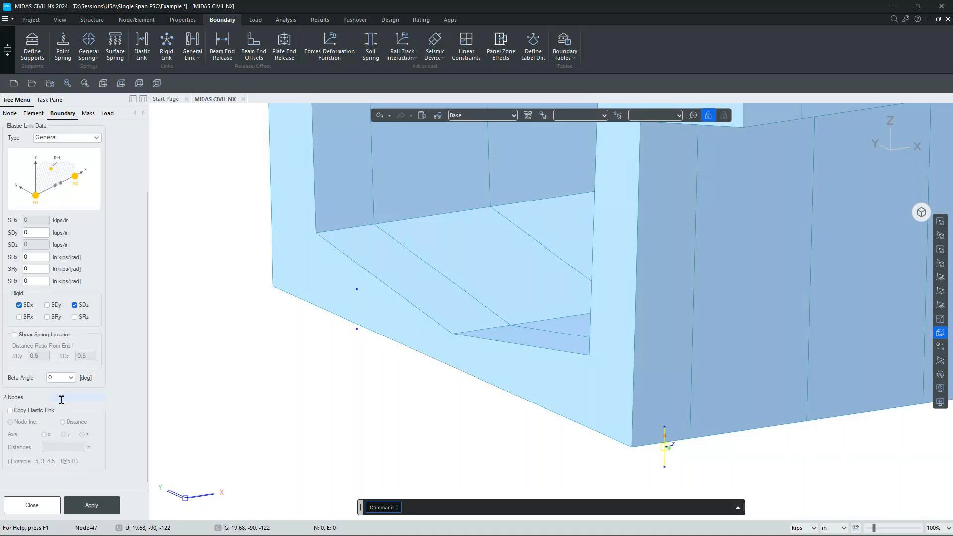
pyautogui.click(357, 328)
pyautogui.click(356, 289)
pyautogui.scroll(-1, 483, 280)
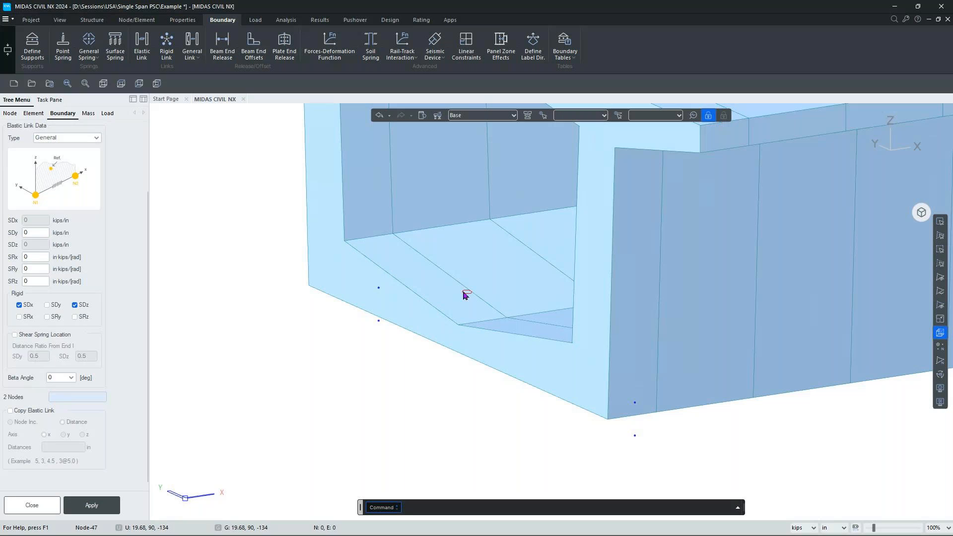
pyautogui.click(920, 214)
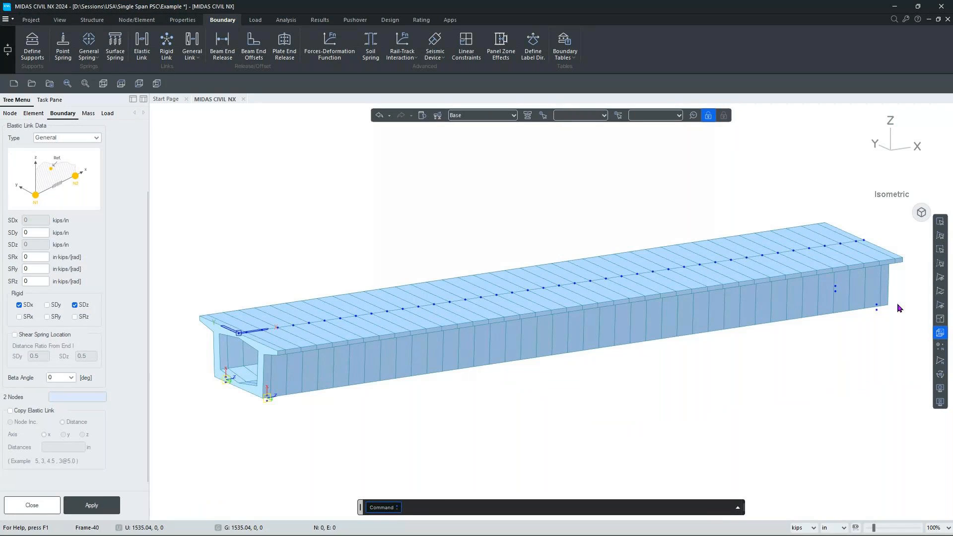
# Release SDx and link node 50 to its bearing node at the girder's right end.
pyautogui.scroll(5, 900, 308)
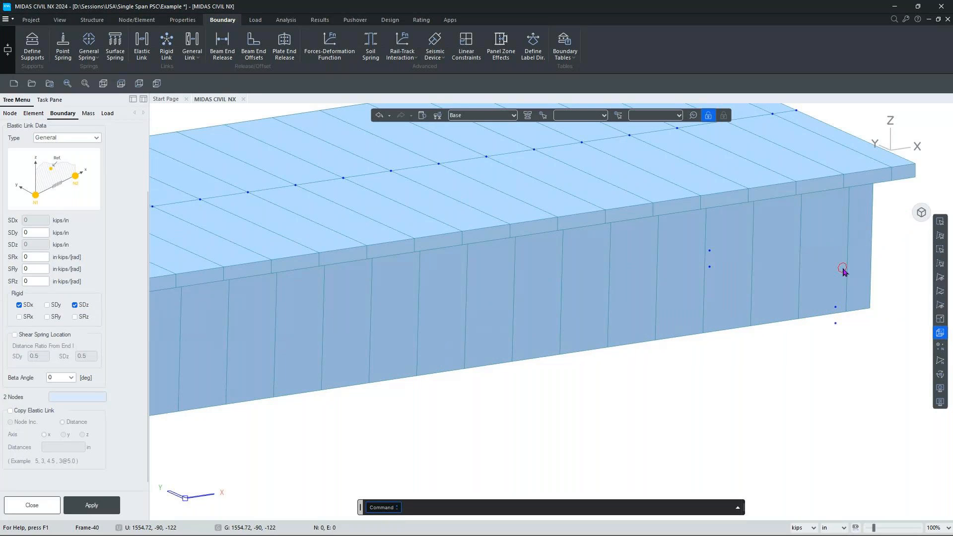
pyautogui.scroll(-3, 843, 269)
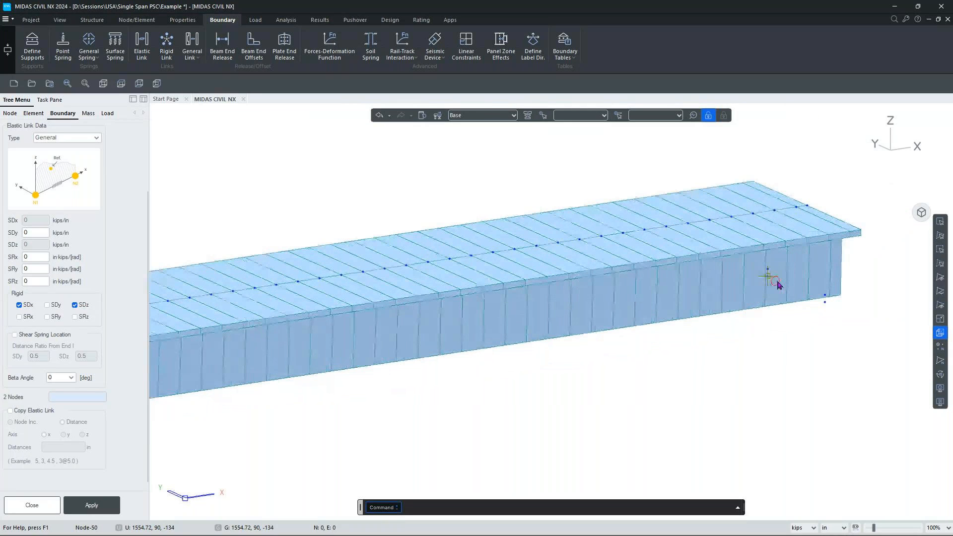
pyautogui.scroll(2, 778, 285)
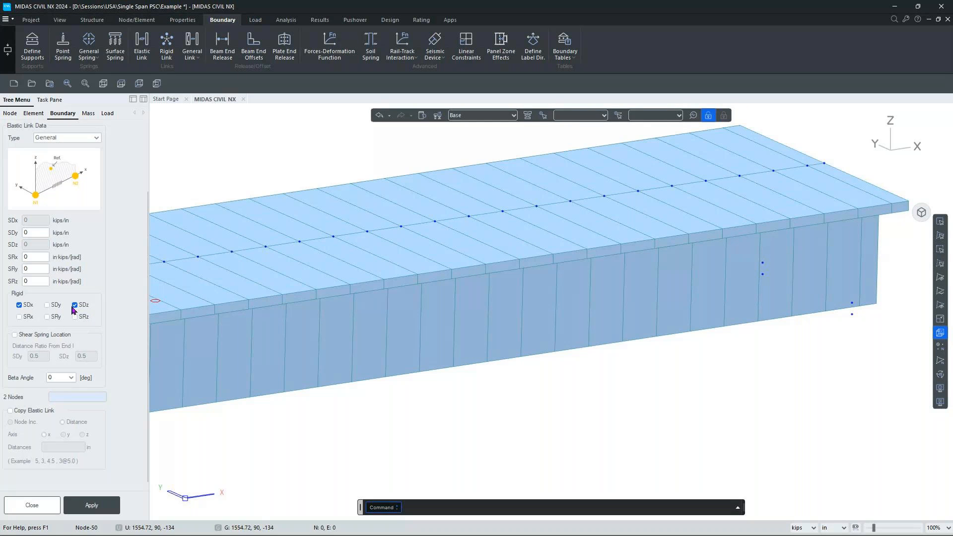
pyautogui.click(19, 305)
pyautogui.click(73, 397)
pyautogui.click(763, 274)
pyautogui.click(763, 263)
# Make SDy rigid again, link nodes 48 and 44, and close the elastic link form.
pyautogui.click(56, 308)
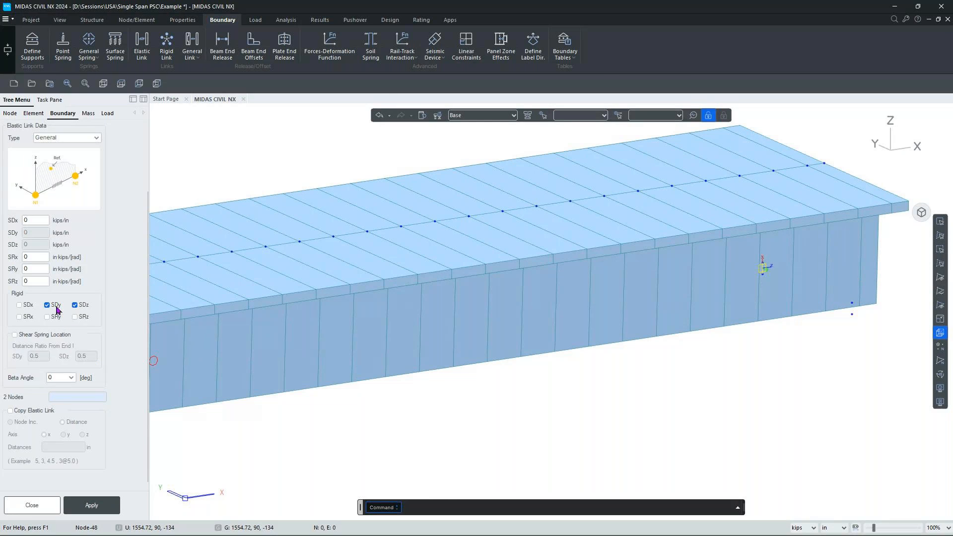
pyautogui.click(77, 397)
pyautogui.click(852, 314)
pyautogui.click(851, 303)
pyautogui.click(919, 218)
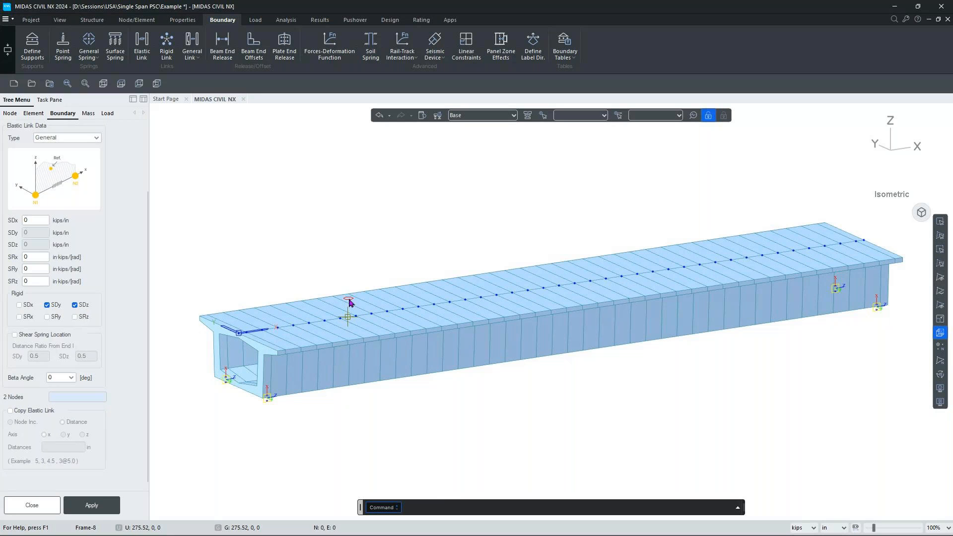
pyautogui.click(20, 506)
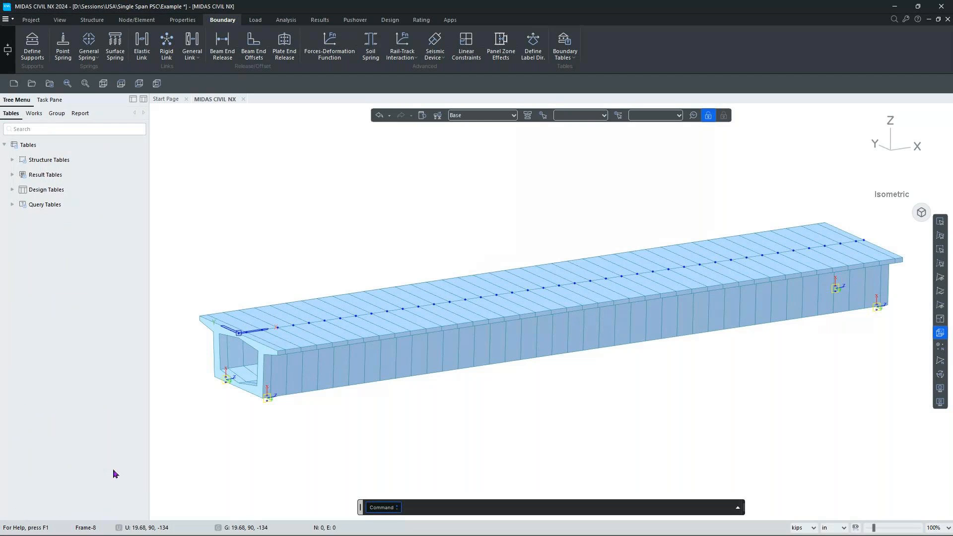
# Show the box-girder cross-section in Right view, pan it, and bring up Boundary > Define Supports.
pyautogui.moveTo(888, 151)
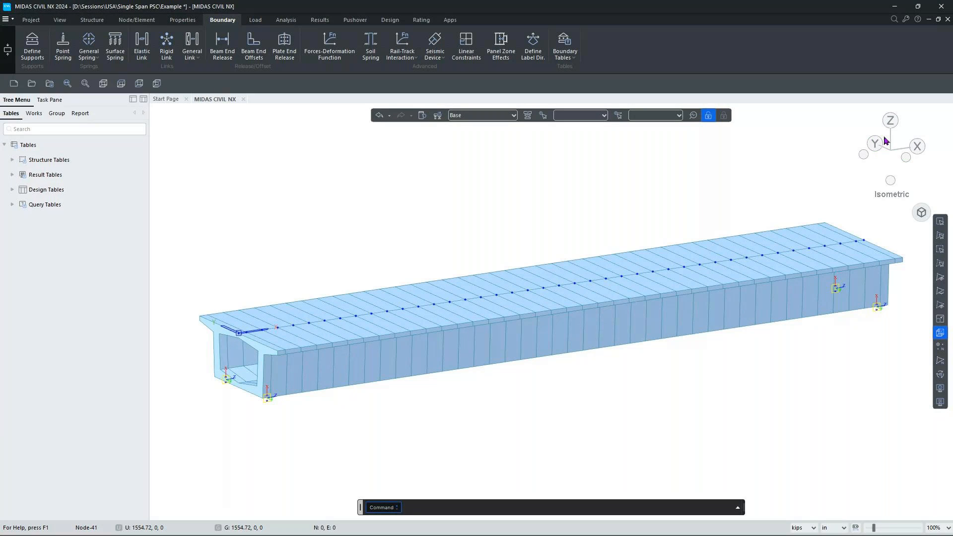
pyautogui.click(915, 146)
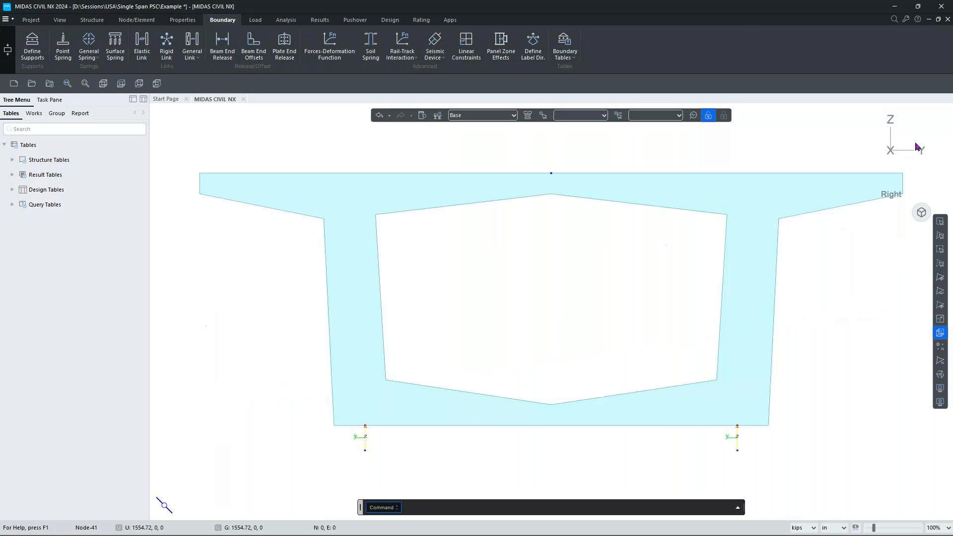
pyautogui.moveTo(582, 391); pyautogui.dragTo(549, 345, button='middle')
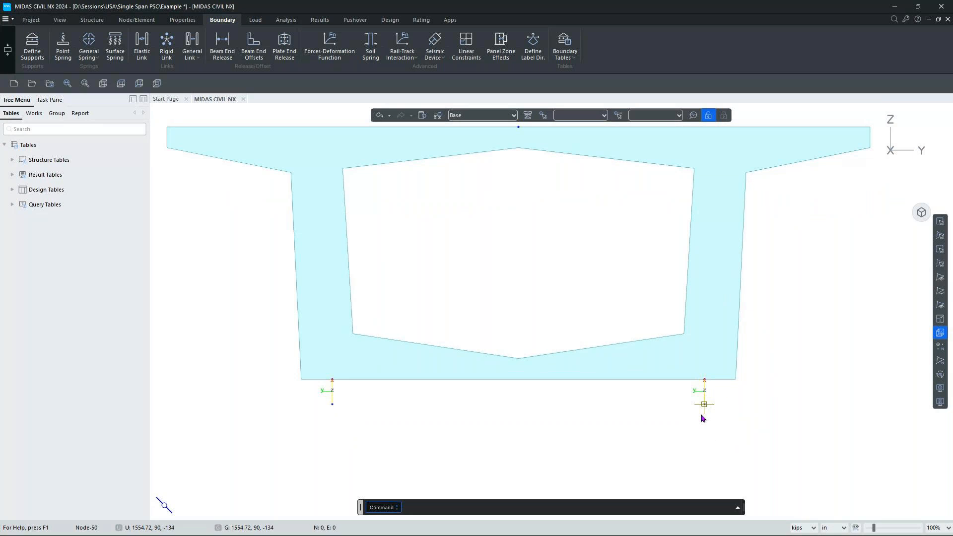
pyautogui.click(33, 43)
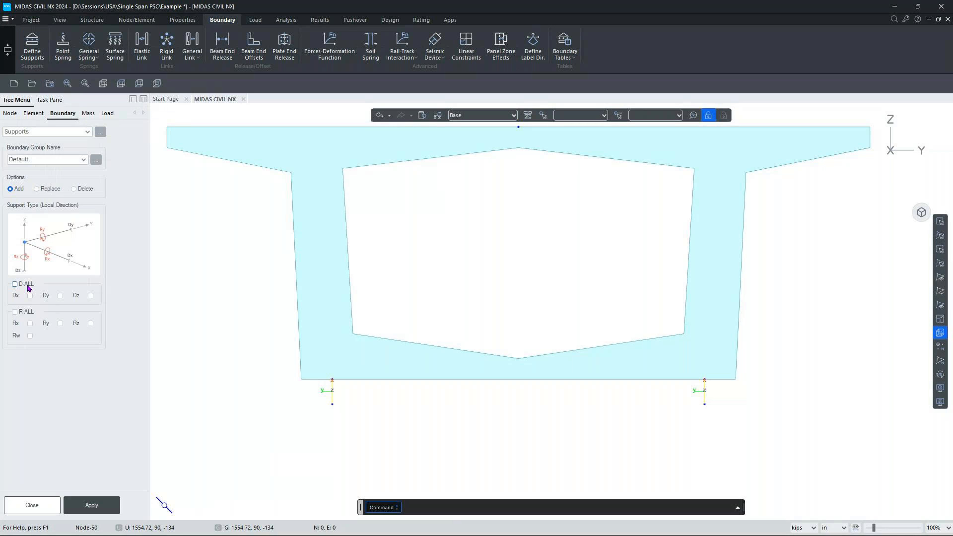
# Fix all translations and rotations at the left and right bearing nodes, then close the support form.
pyautogui.click(23, 285)
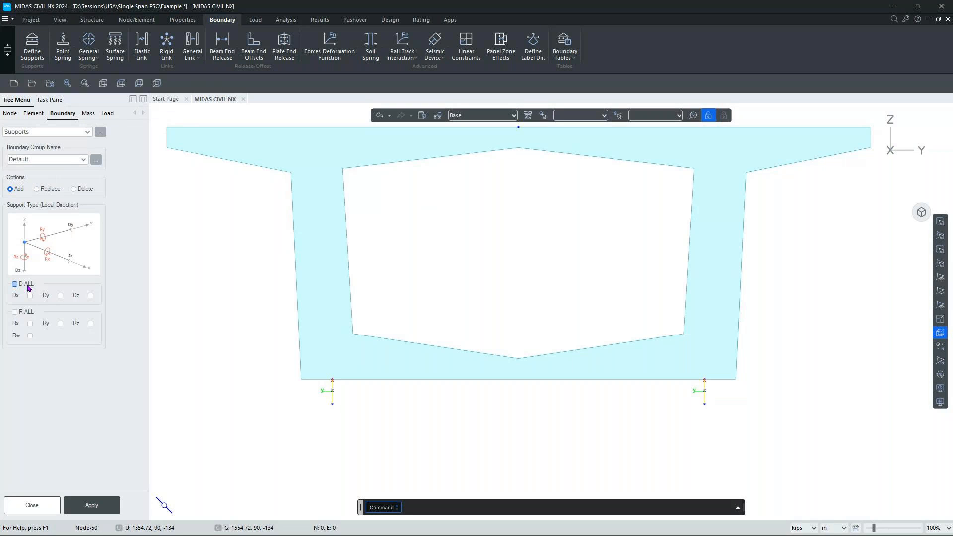
pyautogui.click(27, 312)
pyautogui.click(940, 222)
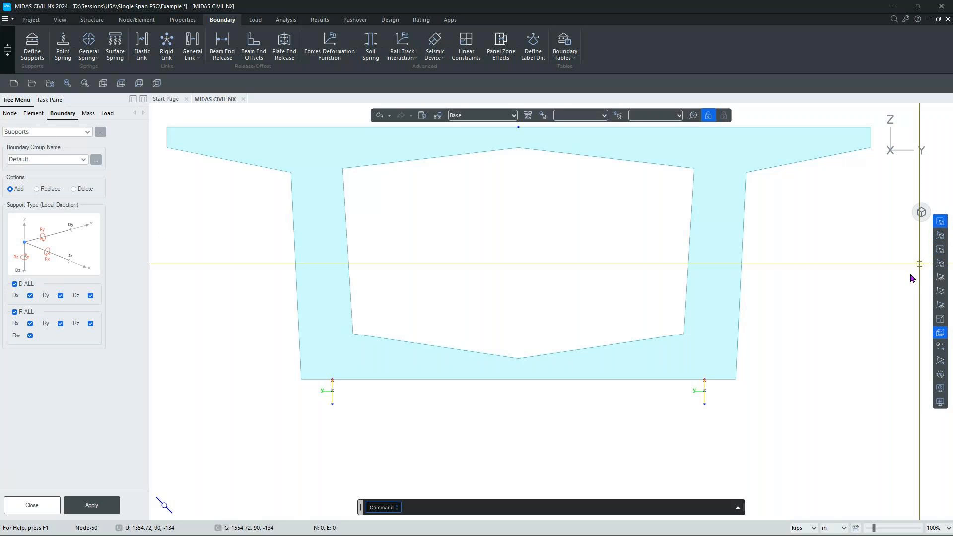
pyautogui.moveTo(321, 397); pyautogui.dragTo(352, 423)
pyautogui.moveTo(696, 395); pyautogui.dragTo(720, 429)
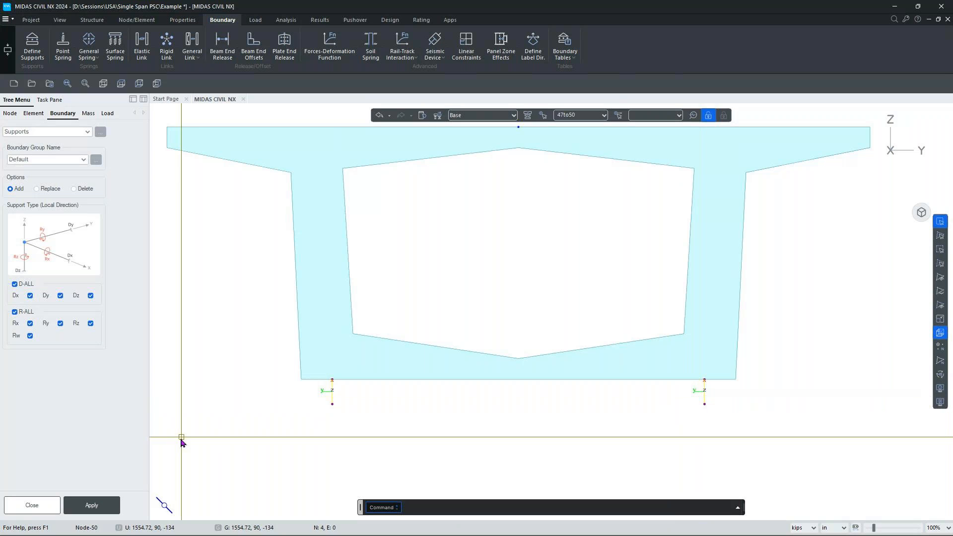
pyautogui.click(108, 506)
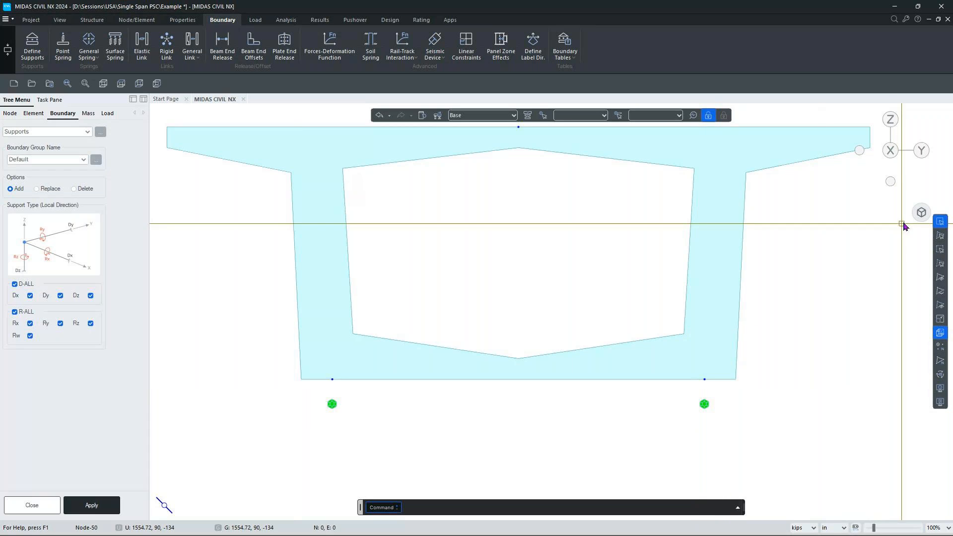
pyautogui.click(920, 217)
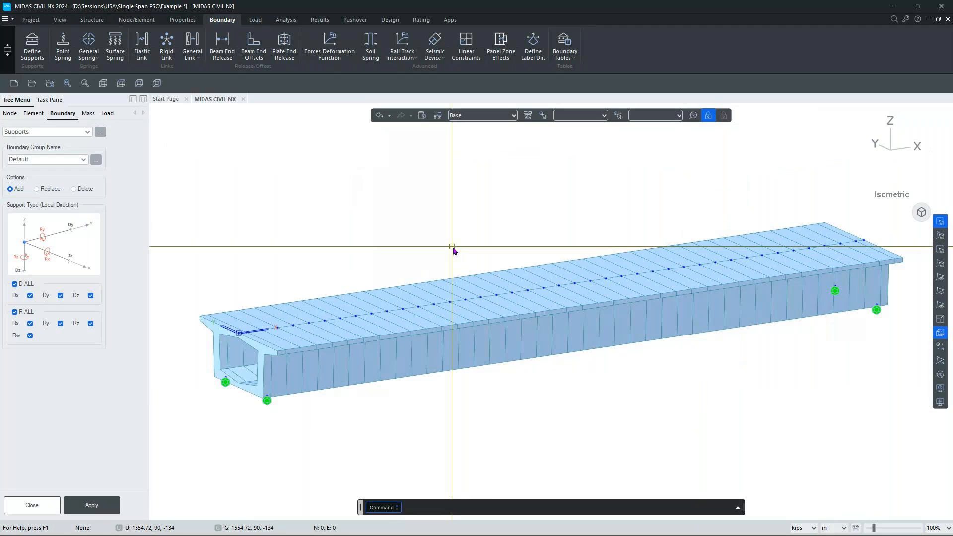
pyautogui.click(55, 505)
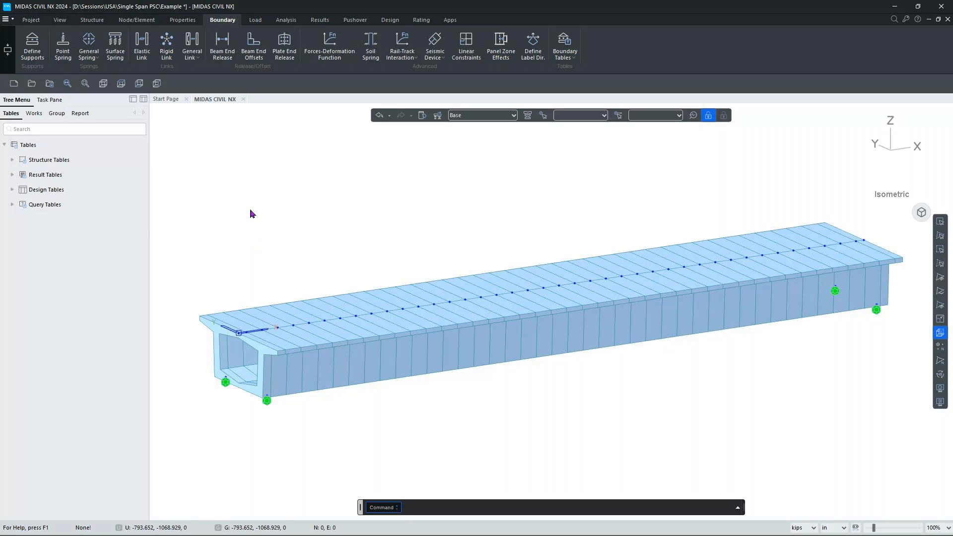
# Add a tendon property named Tendon, Internal(Post-Tension), using A416-250(Normal) material.
pyautogui.click(254, 20)
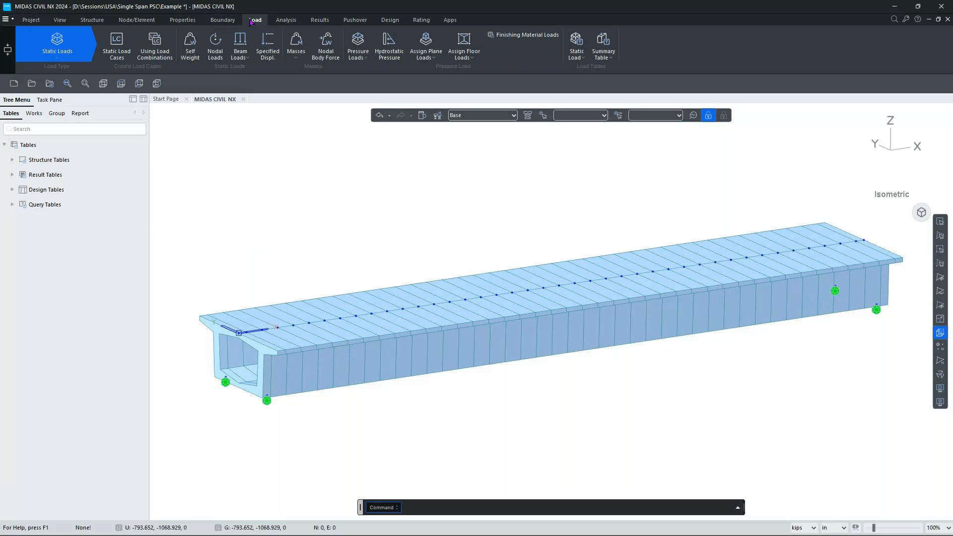
pyautogui.click(70, 49)
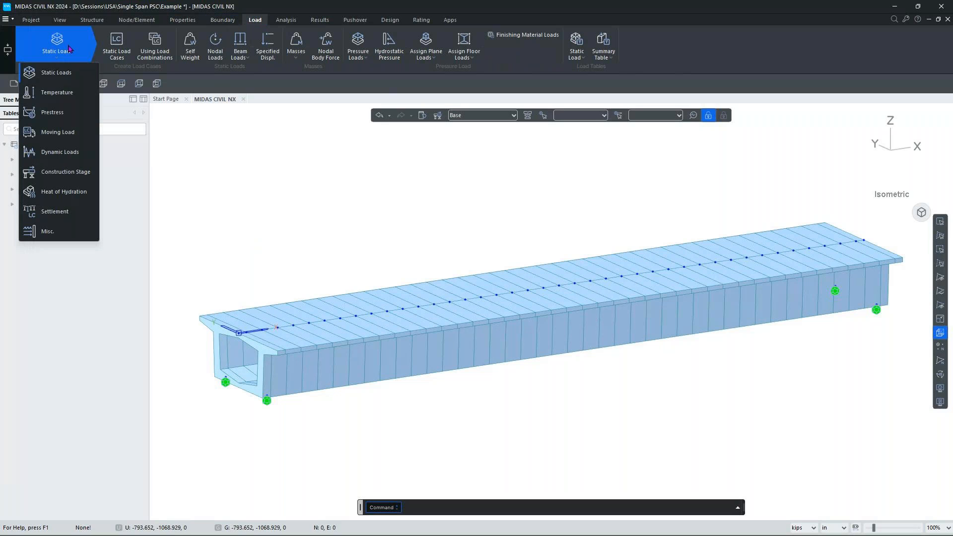
pyautogui.click(62, 113)
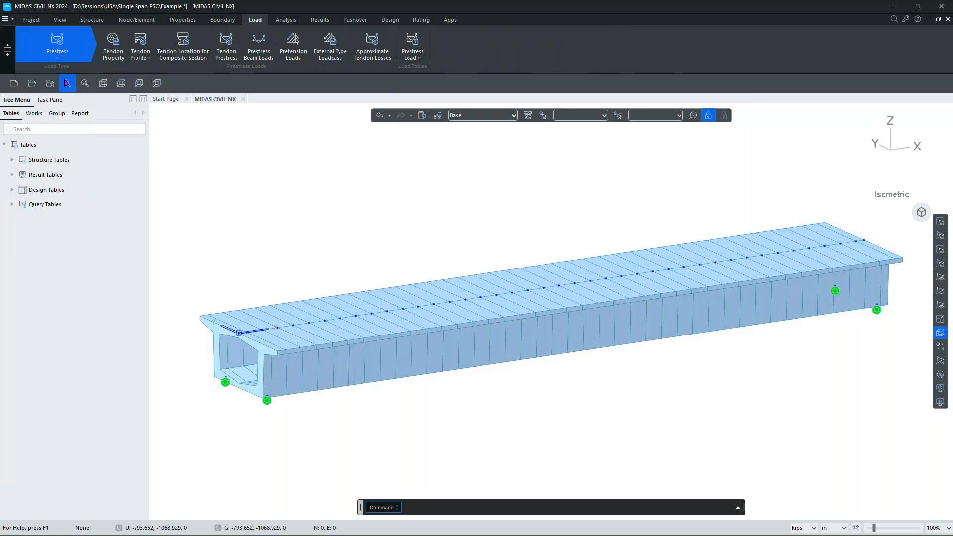
pyautogui.click(111, 53)
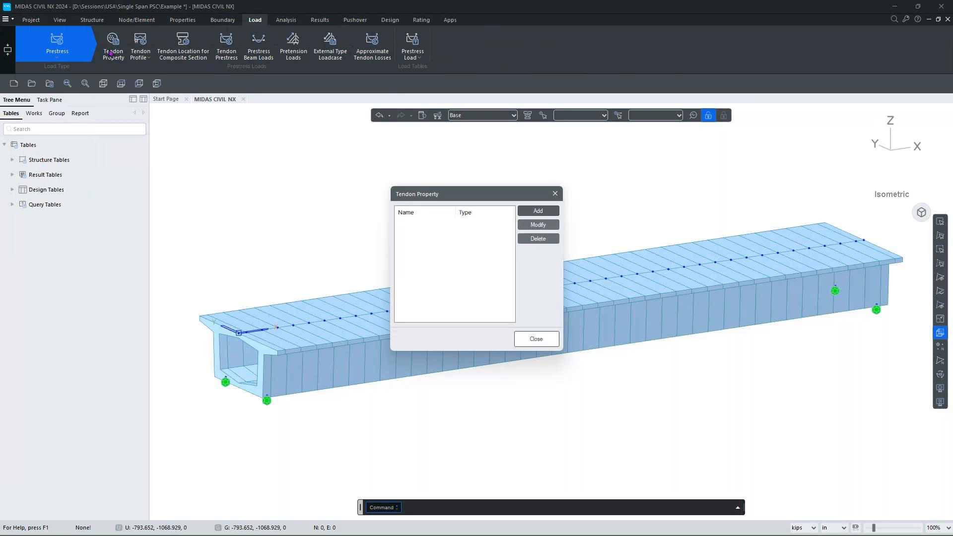
pyautogui.click(520, 210)
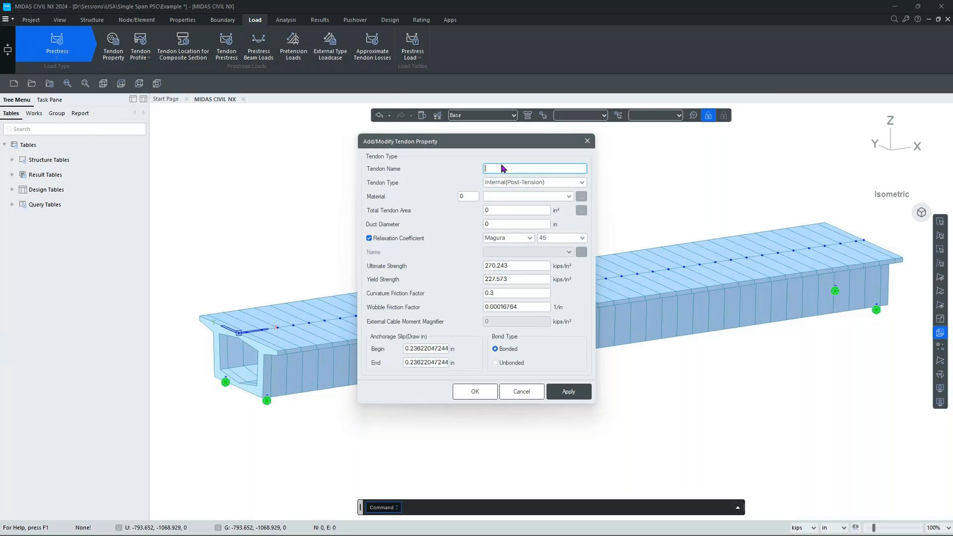
pyautogui.write('Tendon')
pyautogui.click(546, 183)
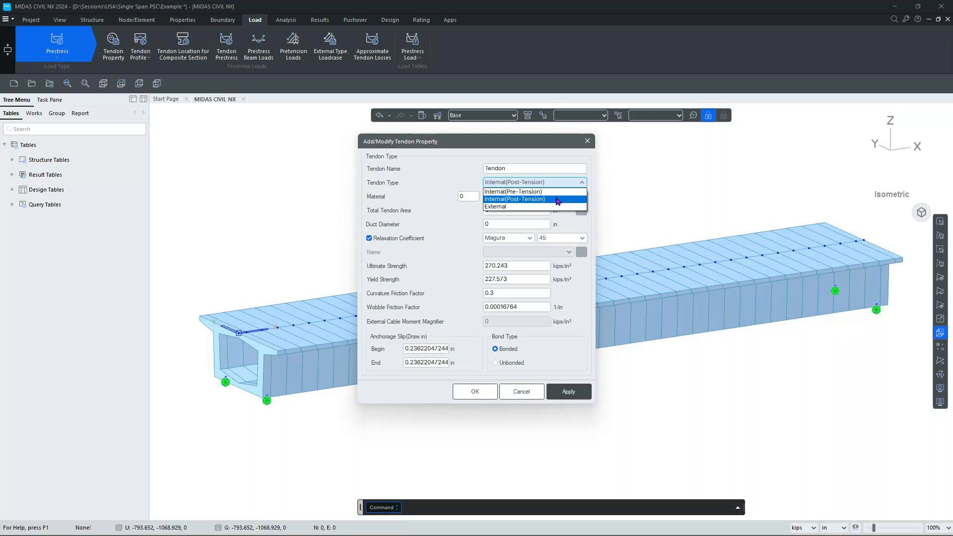
pyautogui.click(557, 200)
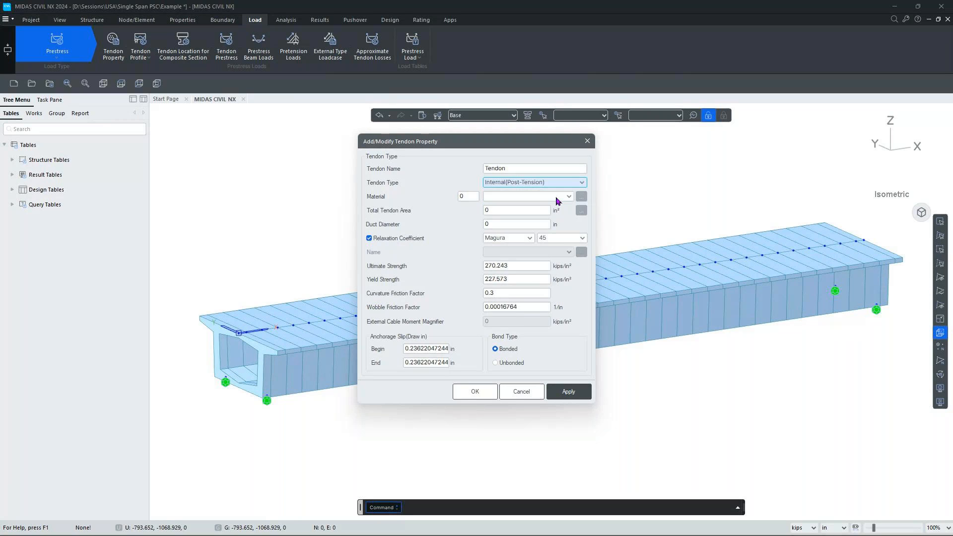
pyautogui.click(557, 197)
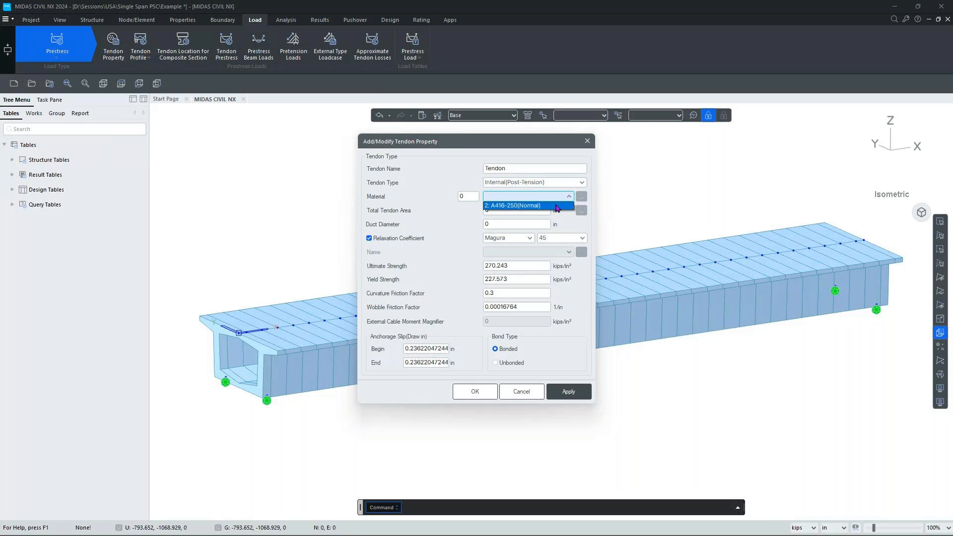
pyautogui.click(557, 205)
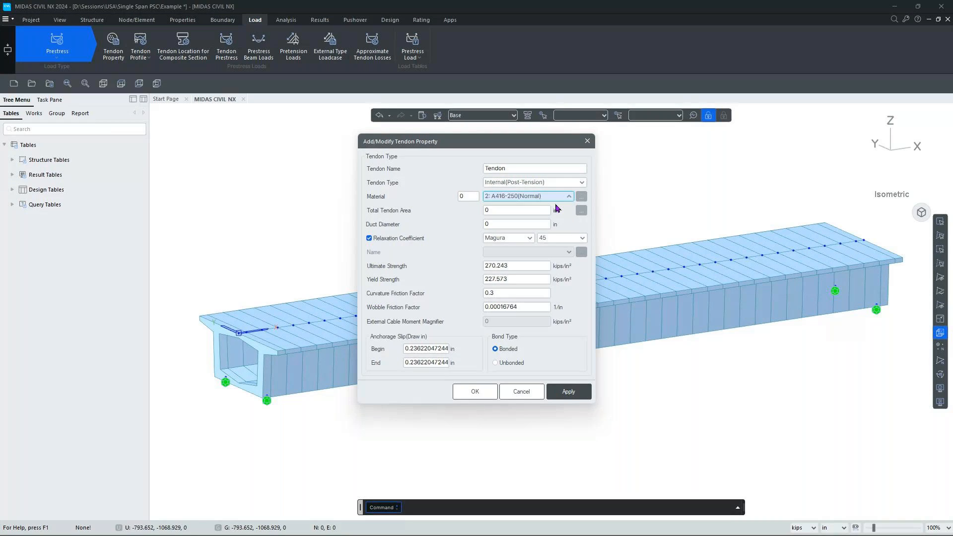
# Set the tendon area from 19 strands of 15.2mm(0.6"), giving 4.084723169 in².
pyautogui.click(519, 211)
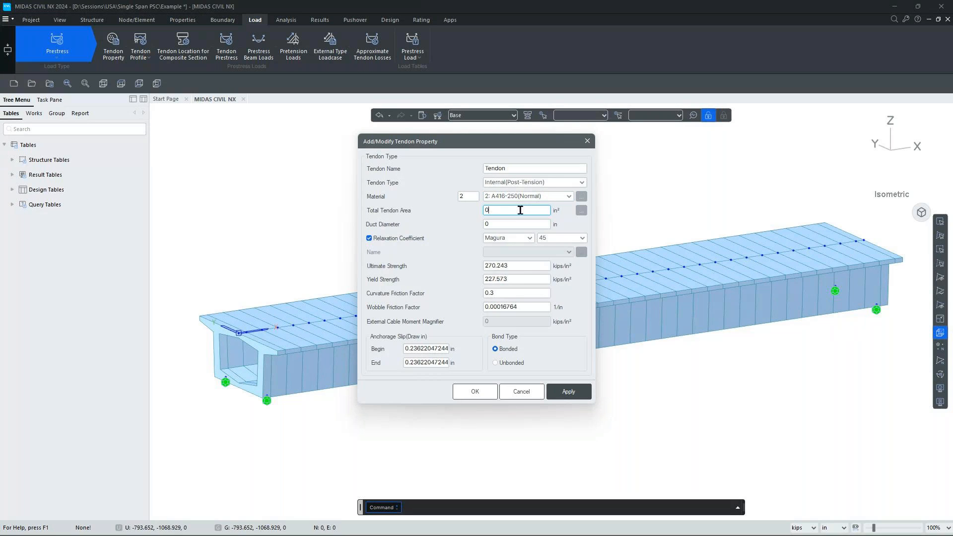
pyautogui.click(581, 211)
pyautogui.click(519, 257)
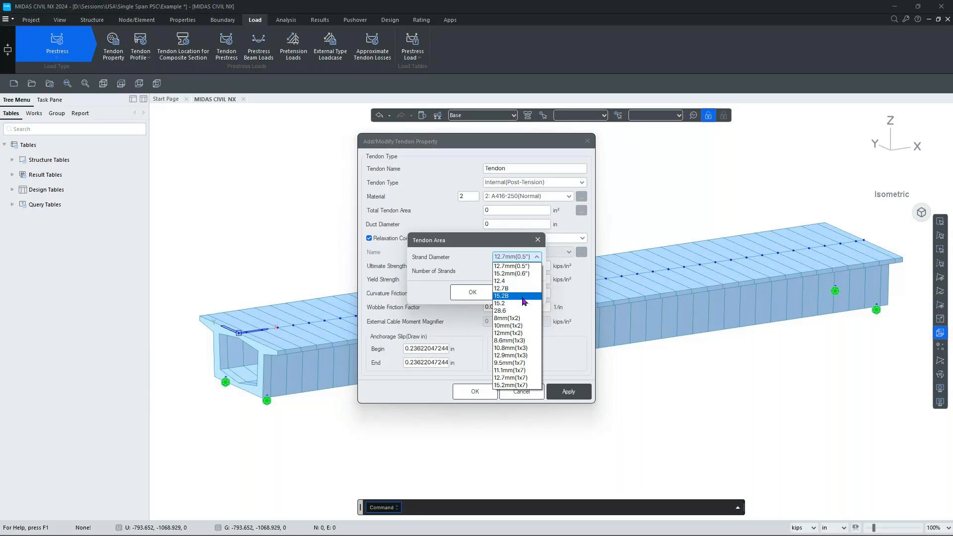
pyautogui.click(512, 274)
pyautogui.doubleClick(503, 272)
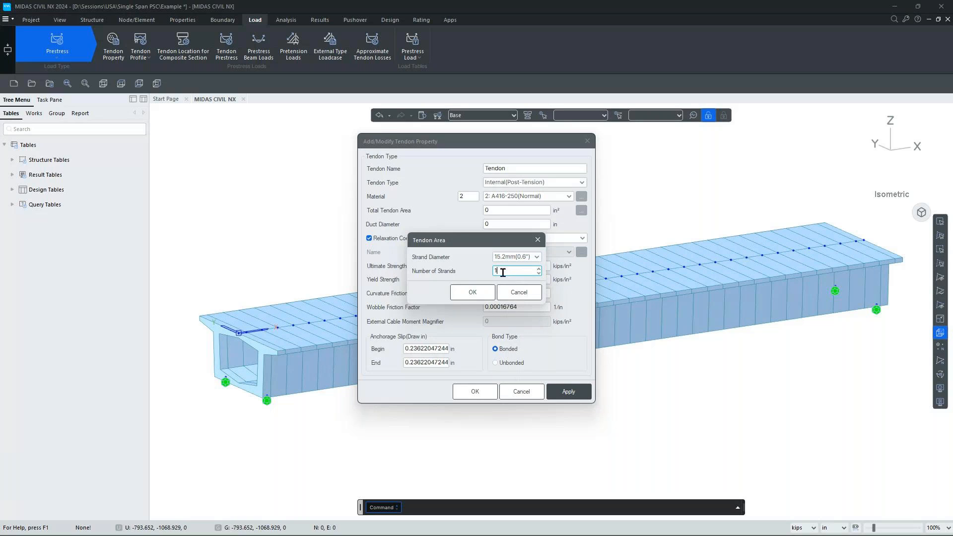
pyautogui.write('19')
pyautogui.click(473, 293)
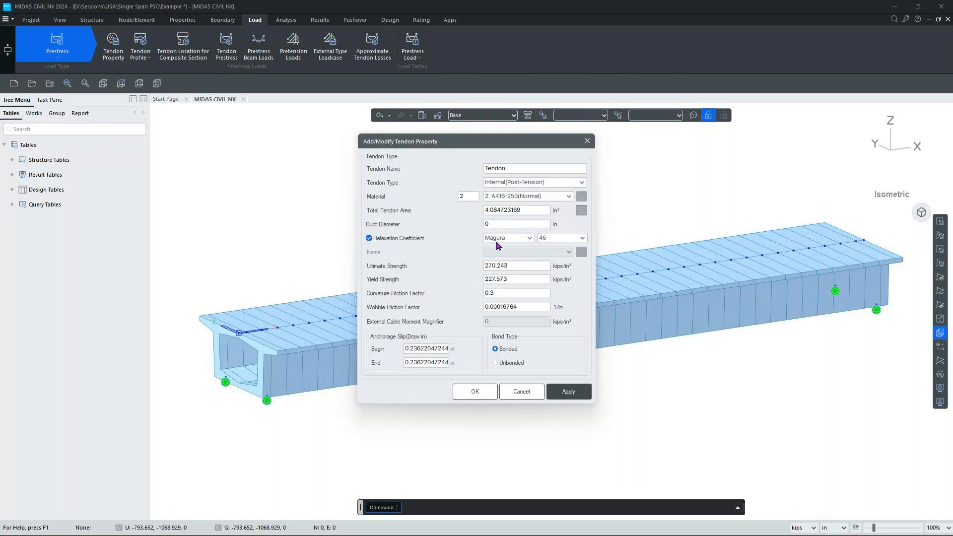
# Give Tendon a 4.3 in duct and CEB-FIP 2010 Class 1 : Slow relaxation, then save it.
pyautogui.doubleClick(503, 228)
pyautogui.write('4.3')
pyautogui.click(514, 239)
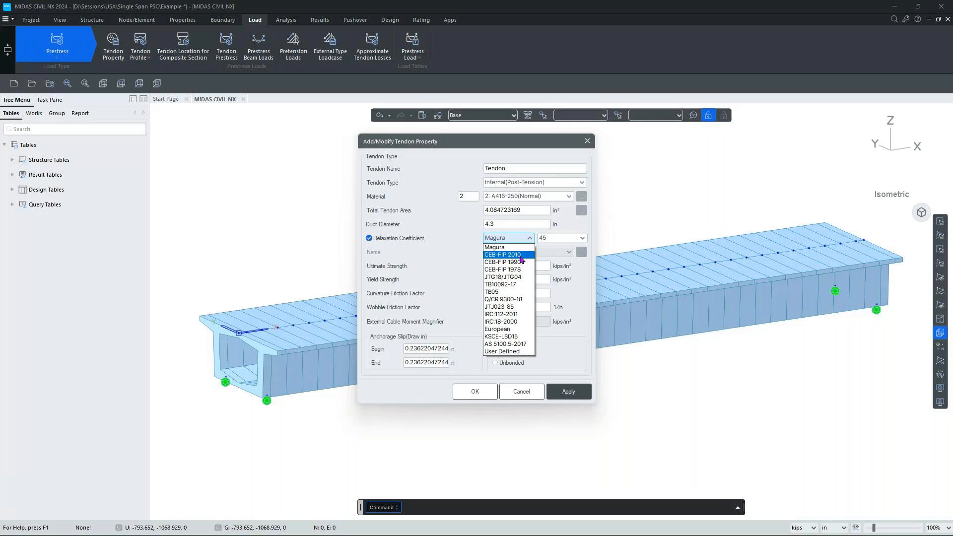
pyautogui.click(520, 255)
pyautogui.click(548, 258)
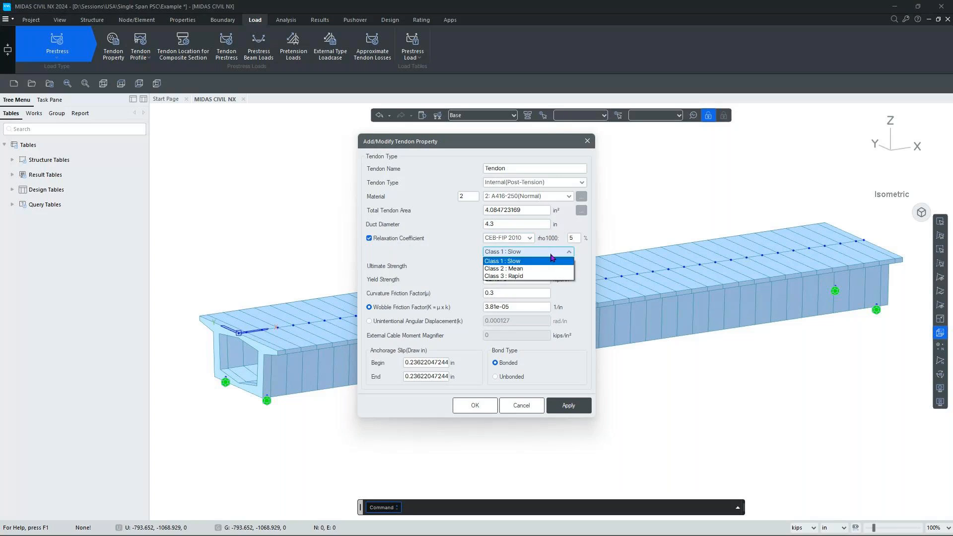
pyautogui.click(521, 261)
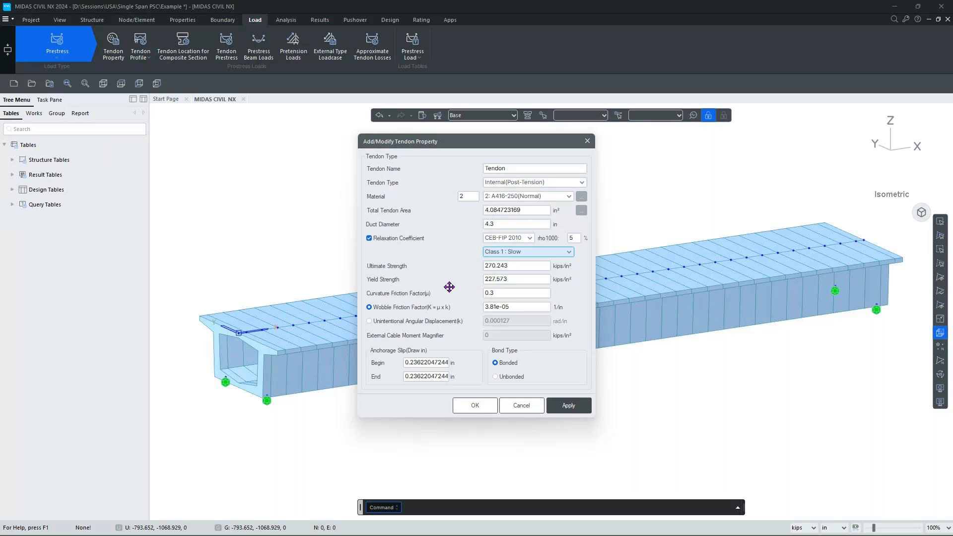
pyautogui.click(480, 409)
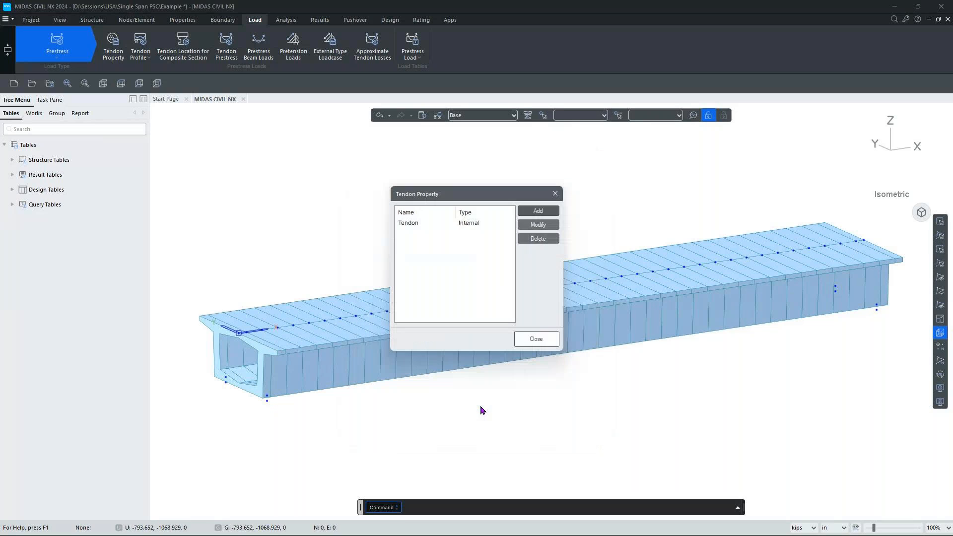
pyautogui.click(535, 339)
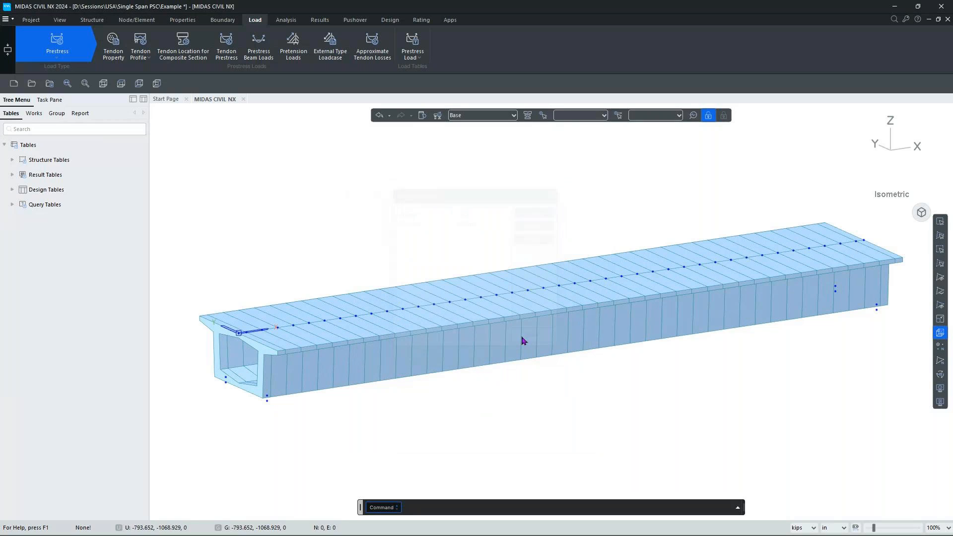
# Show the Works tree listing the Tendon property and bring up the Tendon Profile commands.
pyautogui.click(35, 114)
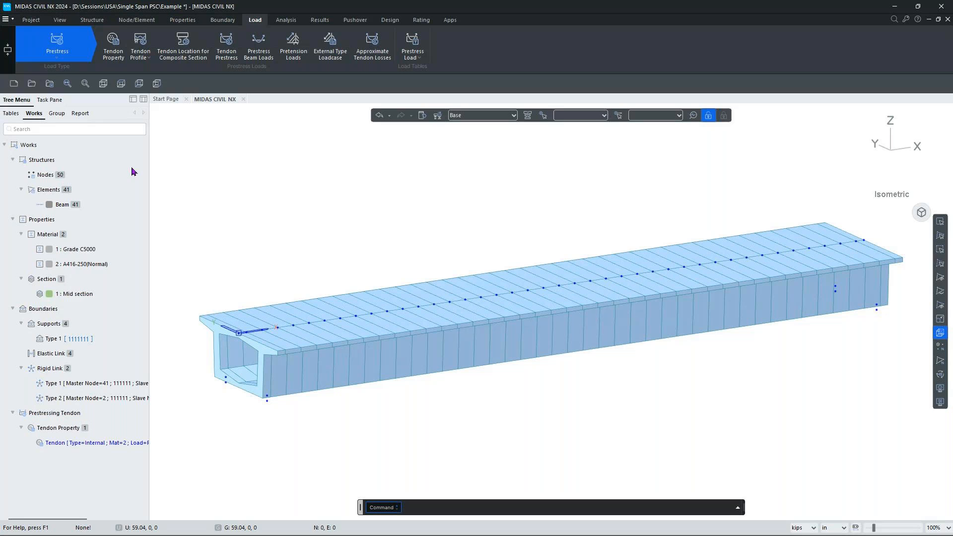
pyautogui.click(140, 59)
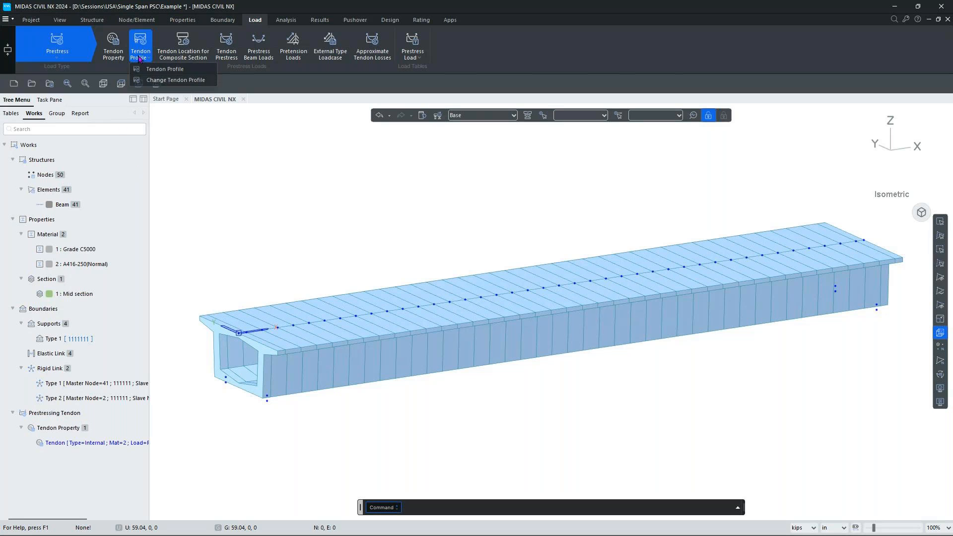
# Start a new tendon profile named A1L and view the girder from the side.
pyautogui.click(164, 70)
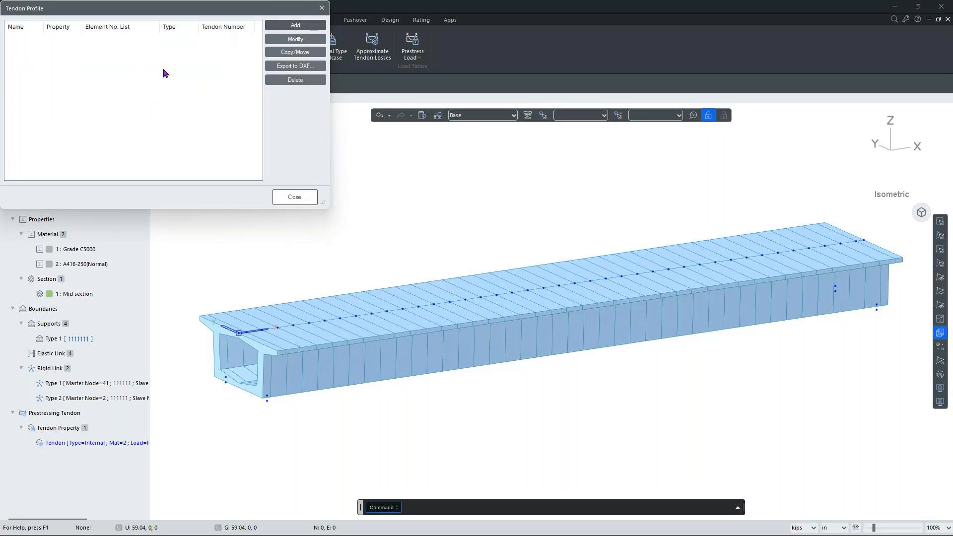
pyautogui.click(295, 26)
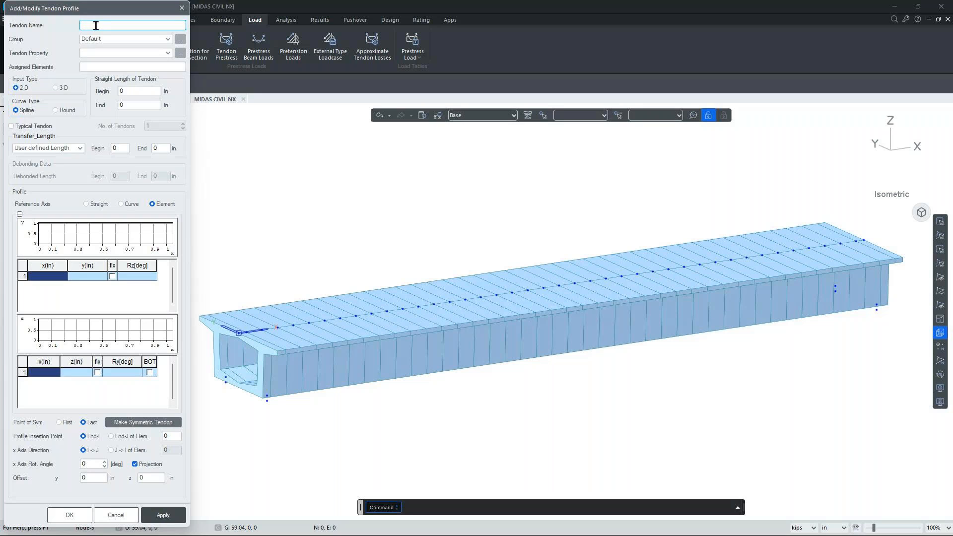
pyautogui.write('A1L')
pyautogui.moveTo(868, 148)
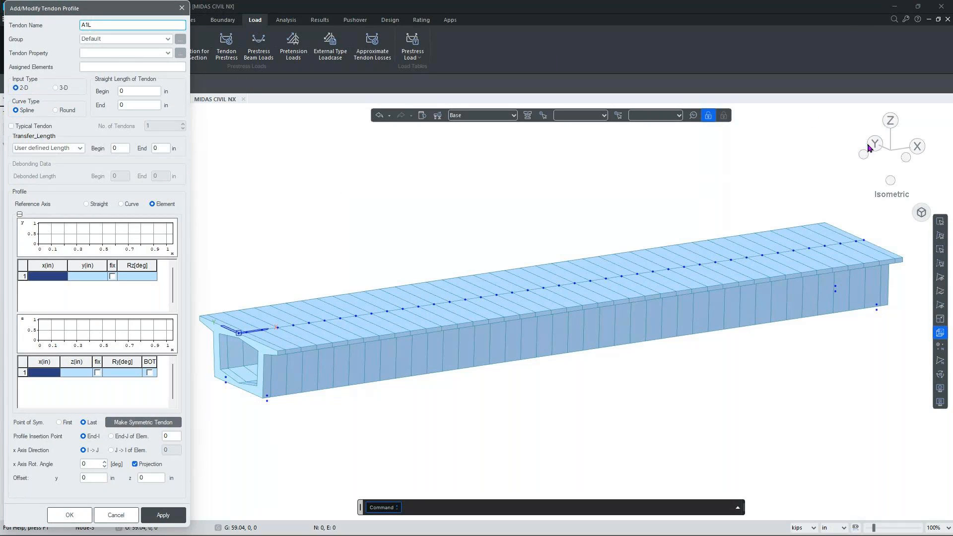
pyautogui.click(914, 150)
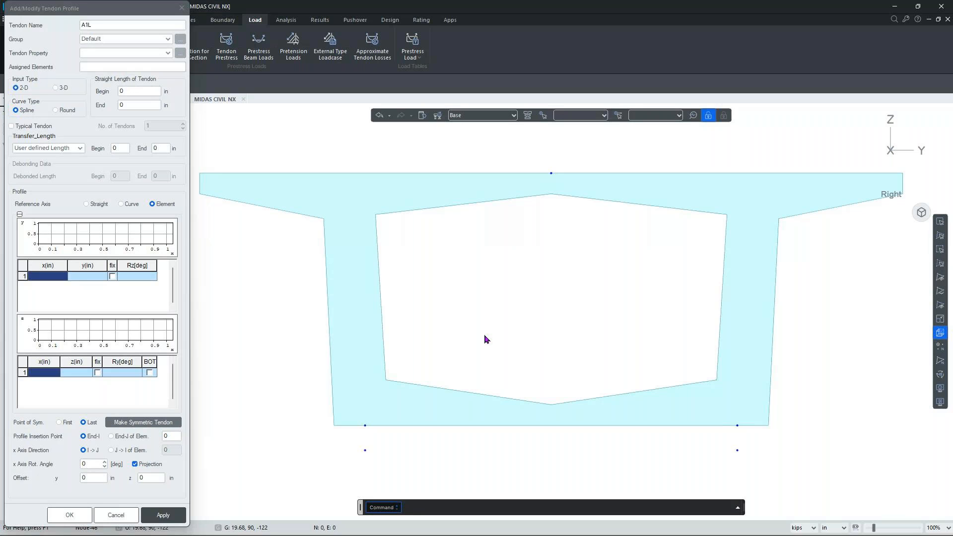
# Give A1L the Tendon property on elements 1to41, with 3-D input and Round curves.
pyautogui.click(101, 53)
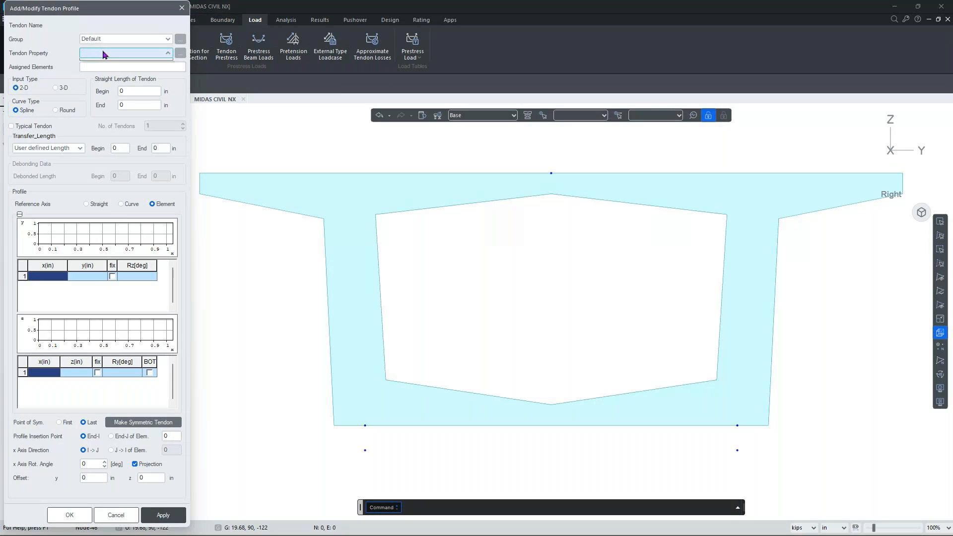
pyautogui.click(109, 62)
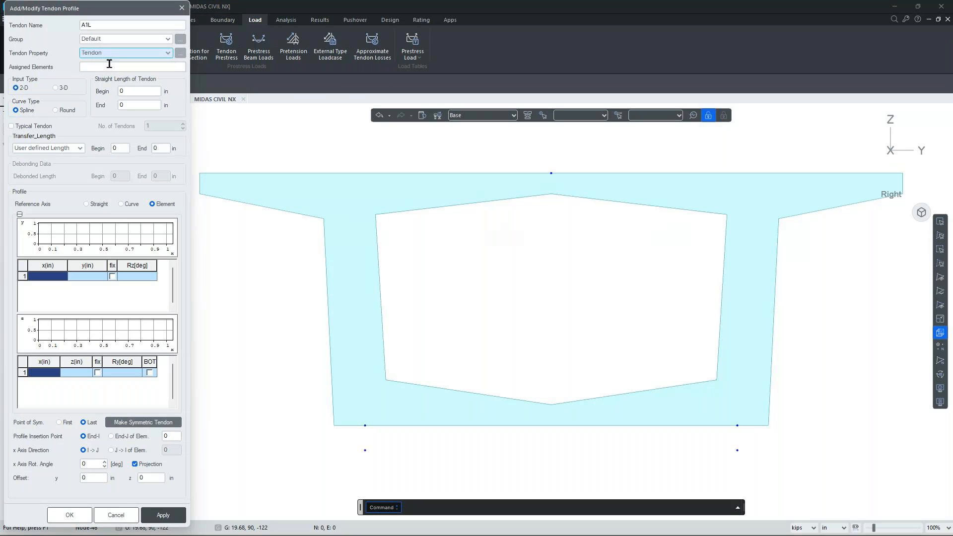
pyautogui.click(106, 68)
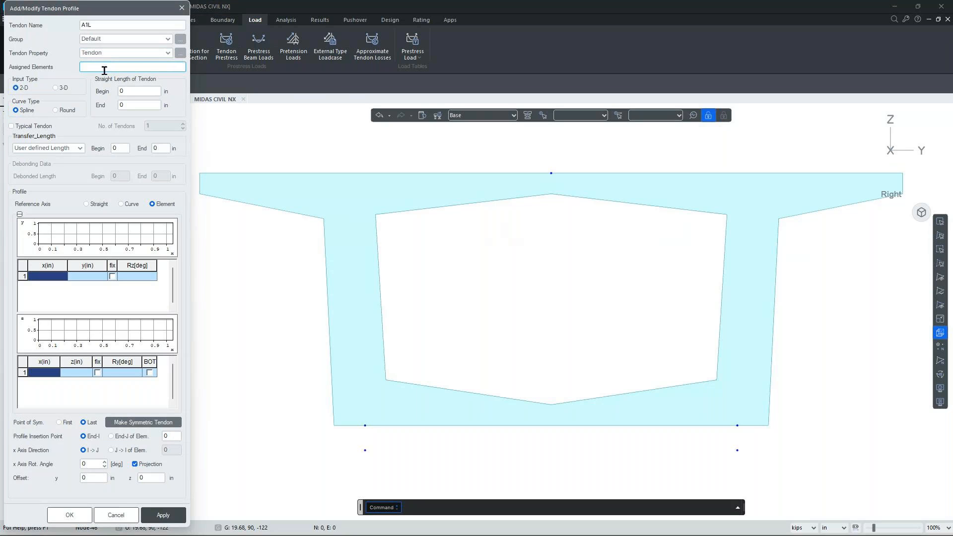
pyautogui.moveTo(128, 19); pyautogui.dragTo(180, 11)
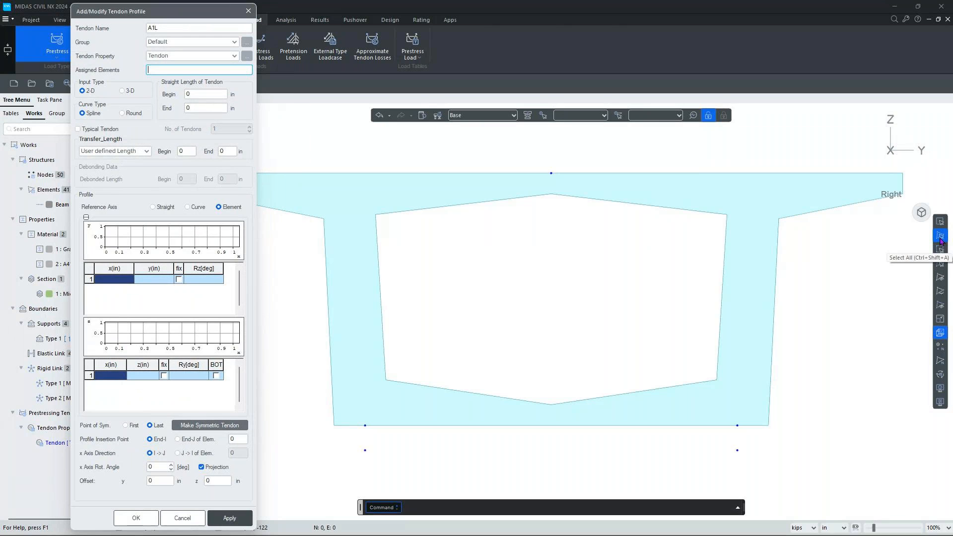
pyautogui.click(941, 242)
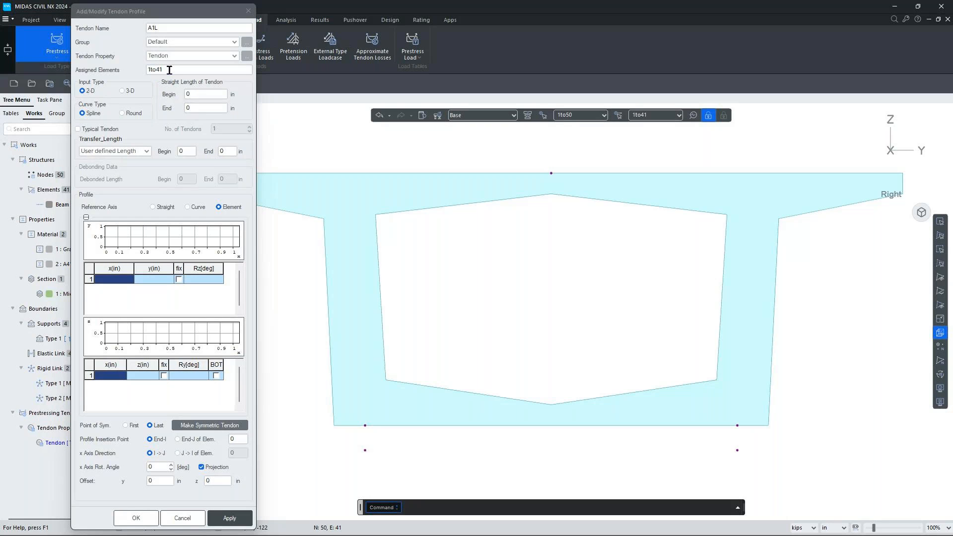
pyautogui.click(132, 92)
pyautogui.click(132, 115)
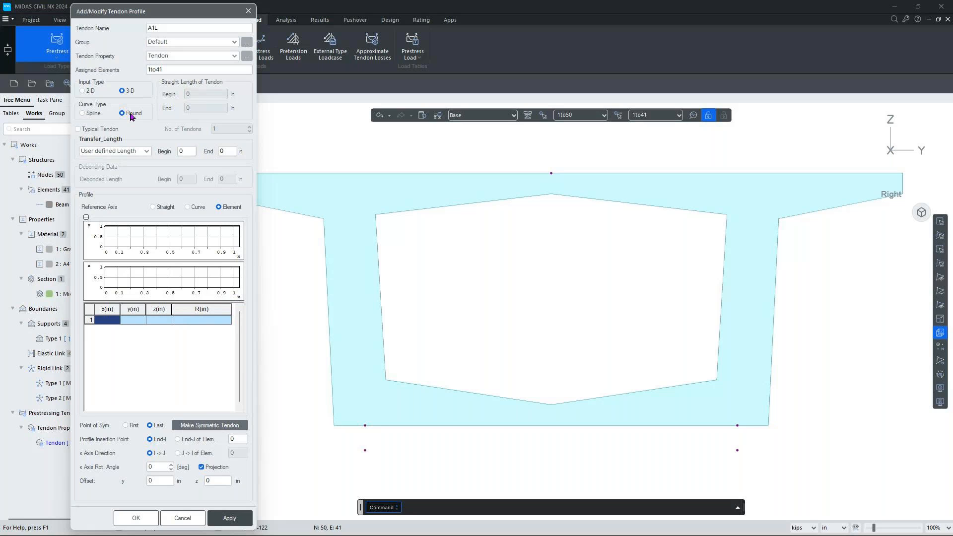
# Set the tendon's Transfer_Length to Auto Calc.
pyautogui.click(134, 152)
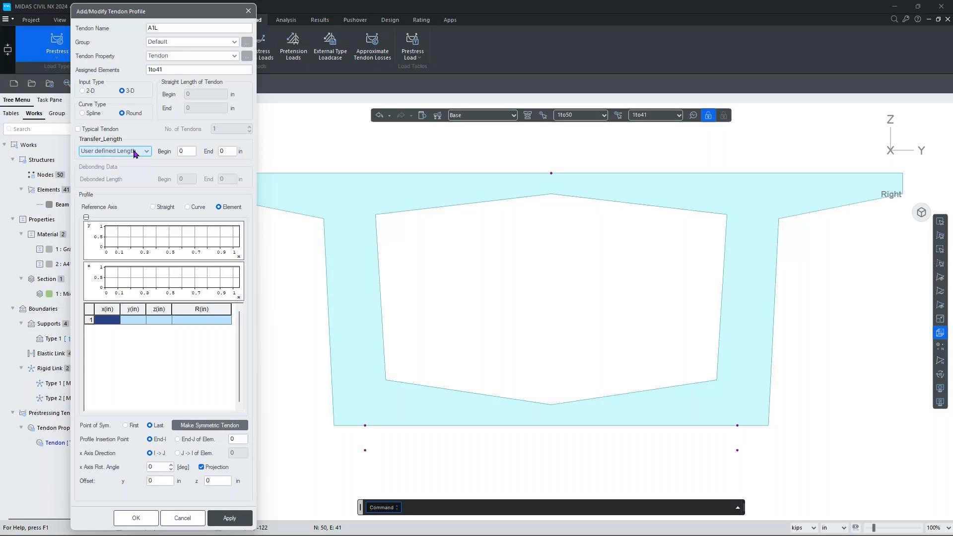
pyautogui.click(135, 152)
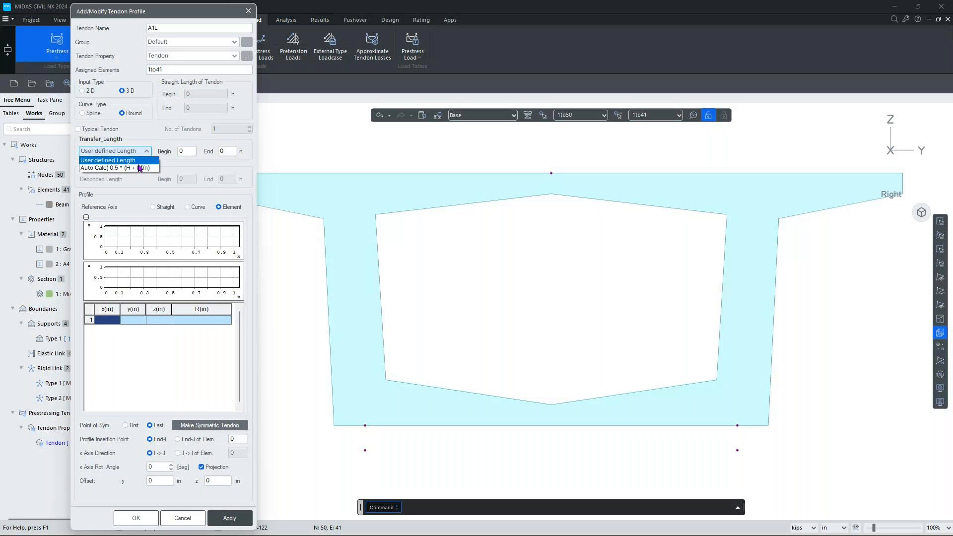
pyautogui.click(139, 168)
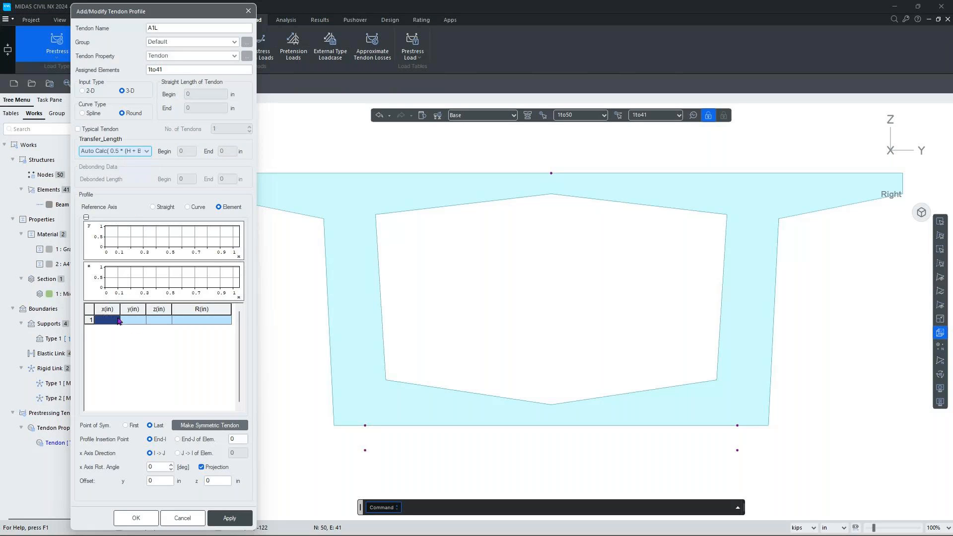
# Change the status-bar length unit from in to mm.
pyautogui.click(828, 528)
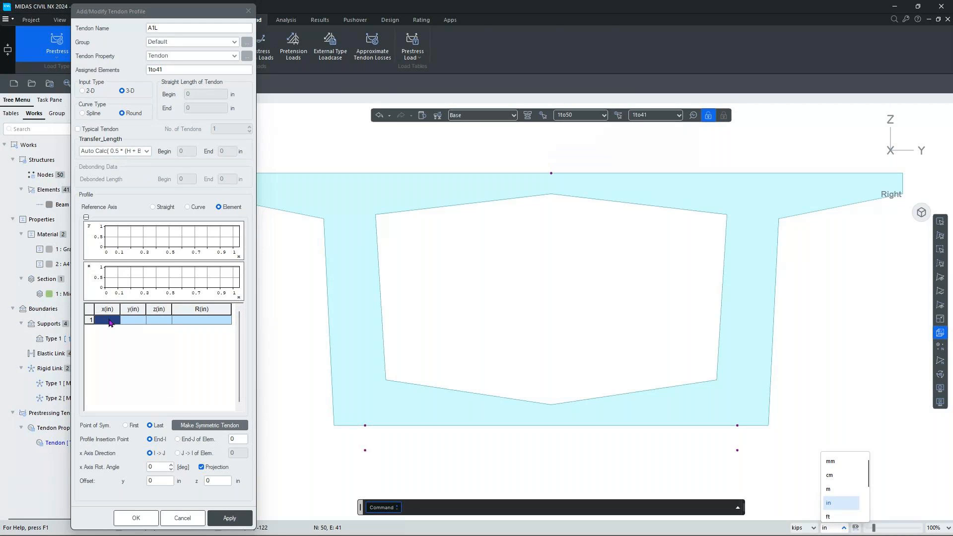
pyautogui.click(842, 464)
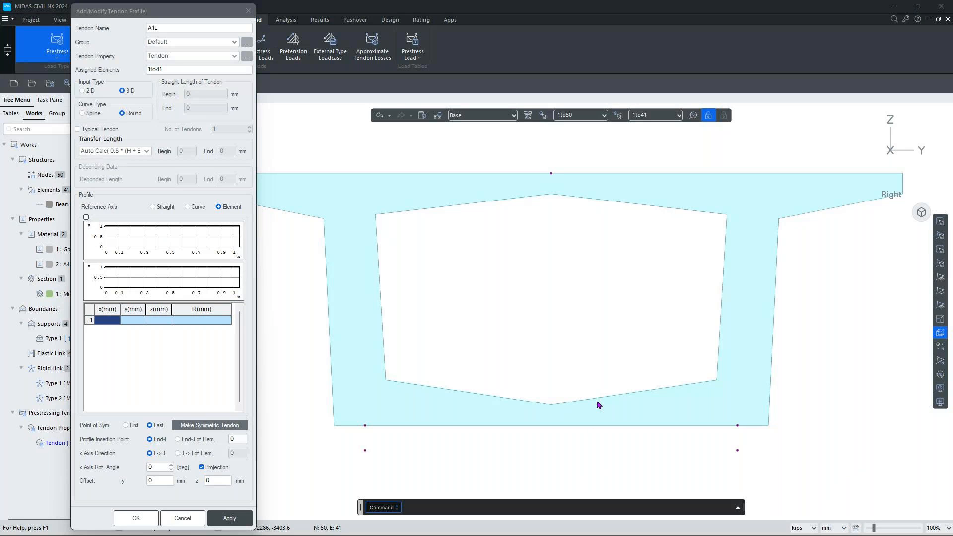
pyautogui.press('super+Tab')
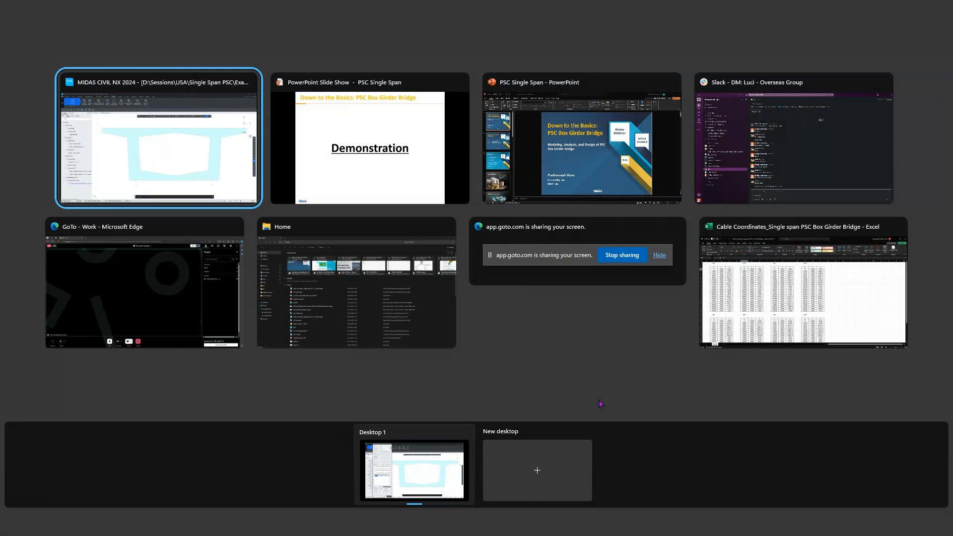
# Copy the A1L X, Y, Z coordinates in Excel range B4:D24 and return to MIDAS.
pyautogui.click(767, 300)
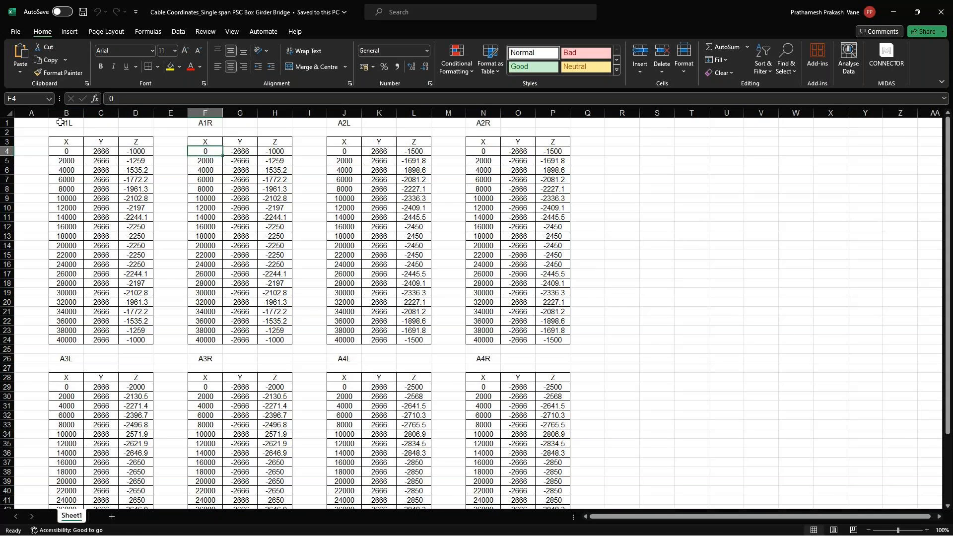
pyautogui.moveTo(67, 151); pyautogui.dragTo(142, 341)
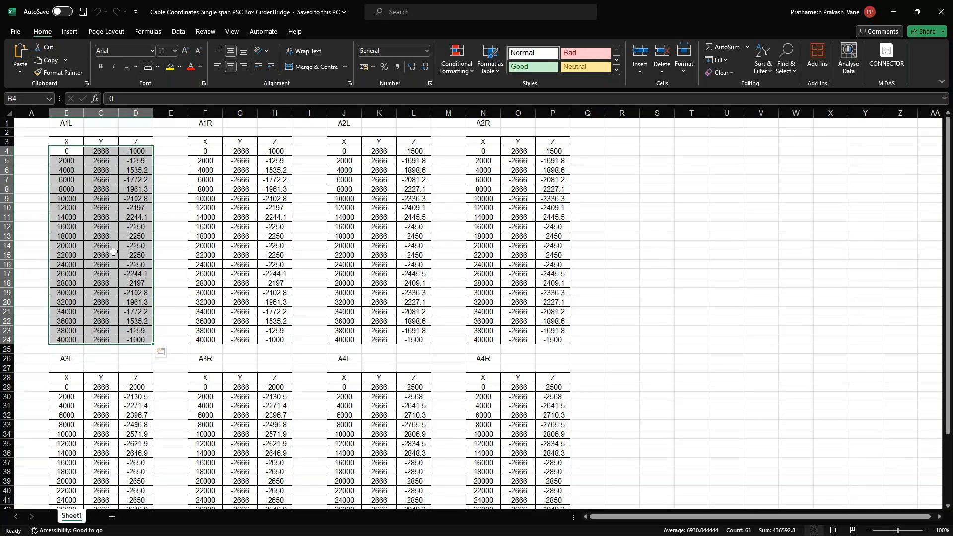
pyautogui.hotkey('ctrl', 'c')
pyautogui.hotkey('alt', 'Tab')
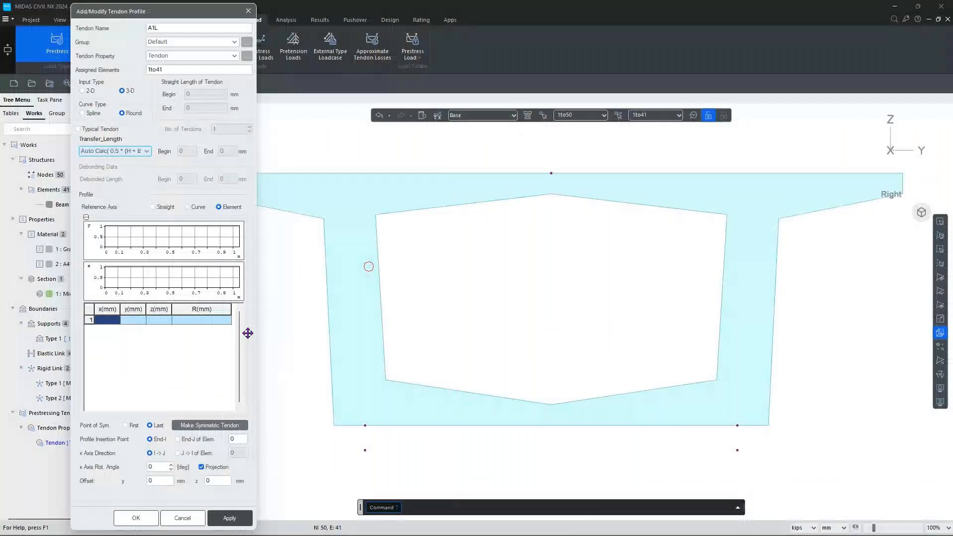
# Paste the spreadsheet coordinates into A1L's profile table, check it in iso view, and reselect all elements.
pyautogui.click(109, 322)
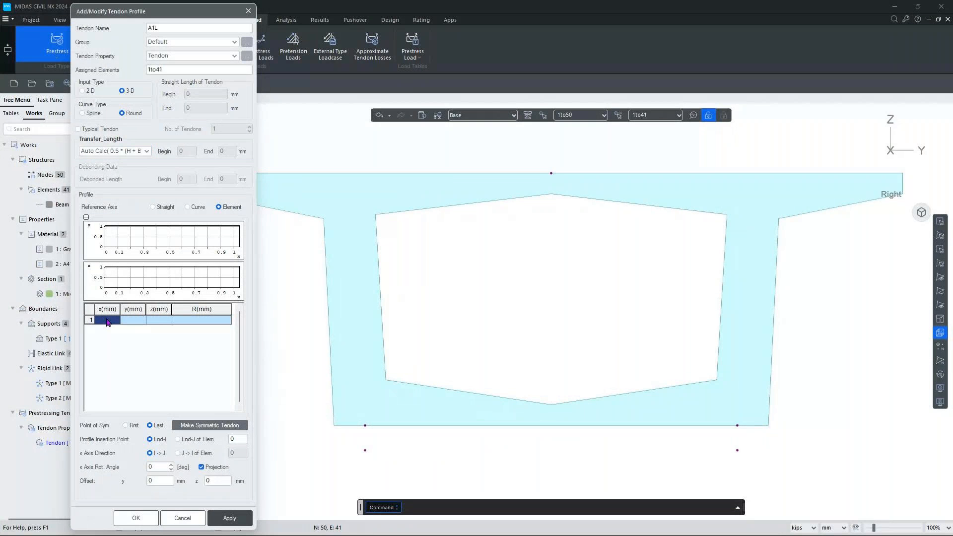
pyautogui.hotkey('ctrl', 'v')
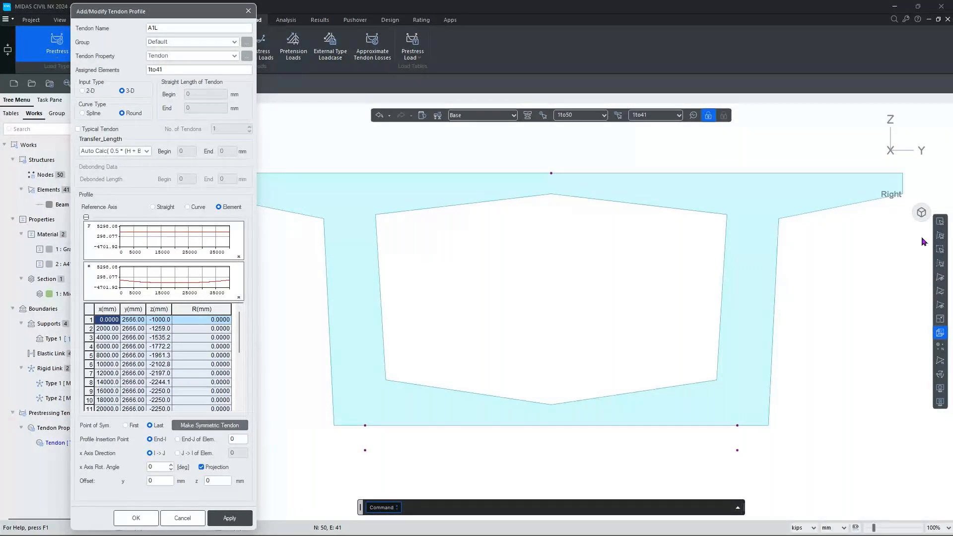
pyautogui.click(921, 213)
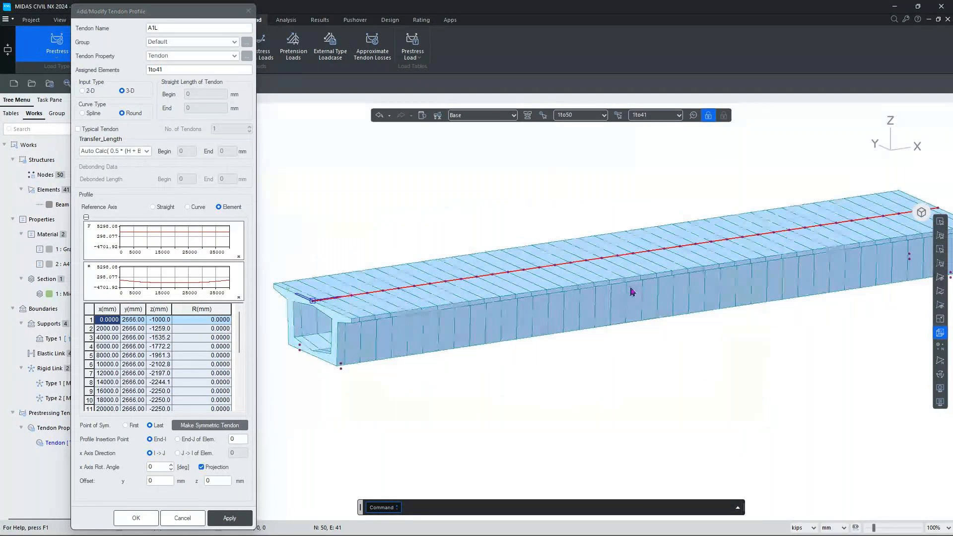
pyautogui.press('Escape')
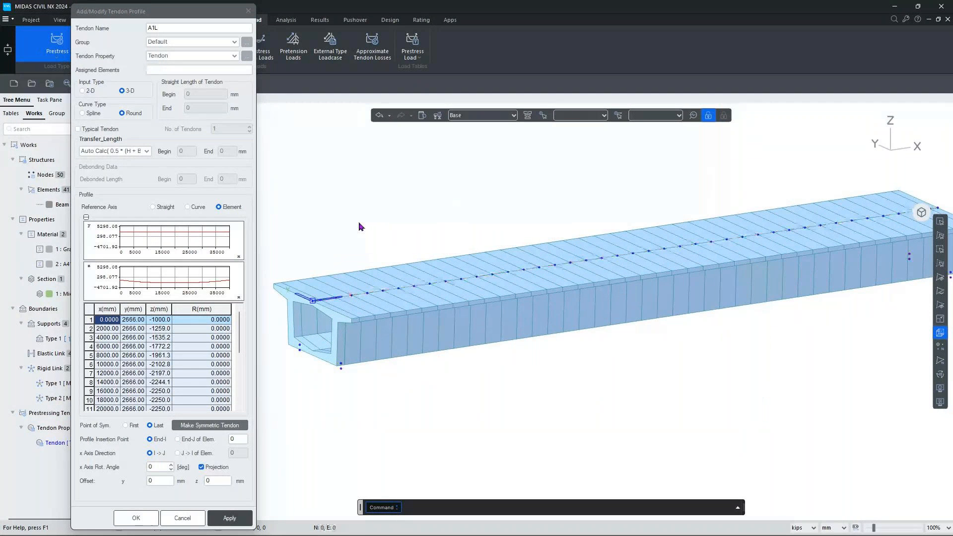
pyautogui.click(940, 237)
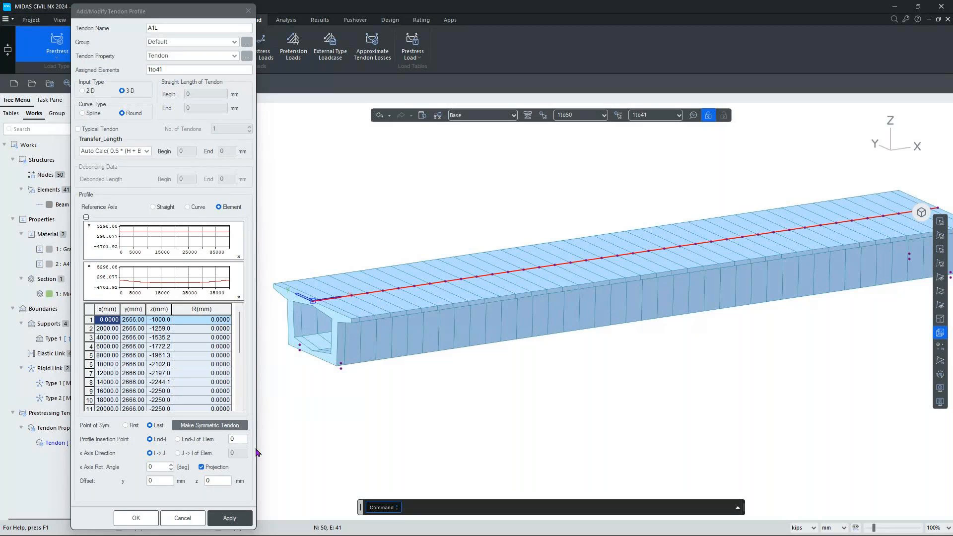
pyautogui.click(243, 437)
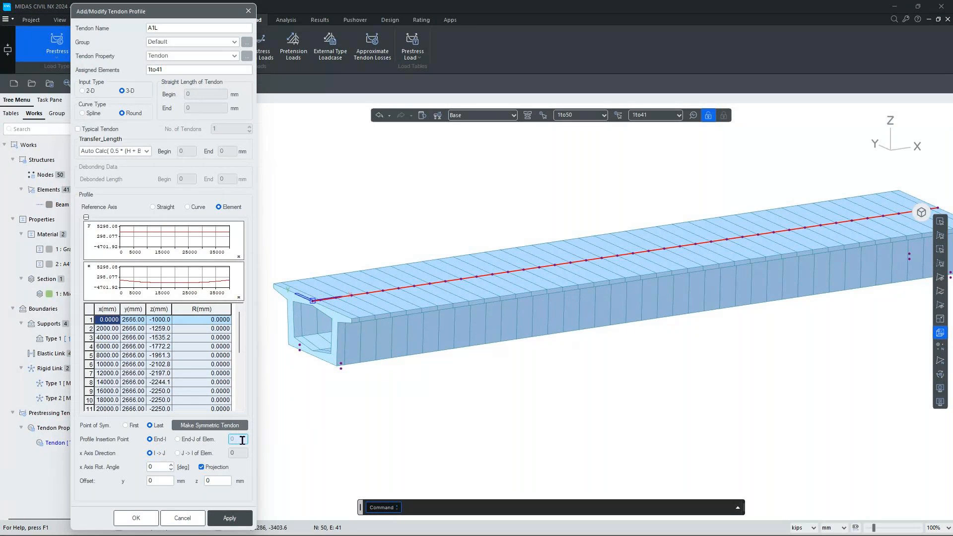
# Insert A1L's profile at End-I of element 1 with 0° x-axis rotation, then show the Right view.
pyautogui.scroll(5, 314, 303)
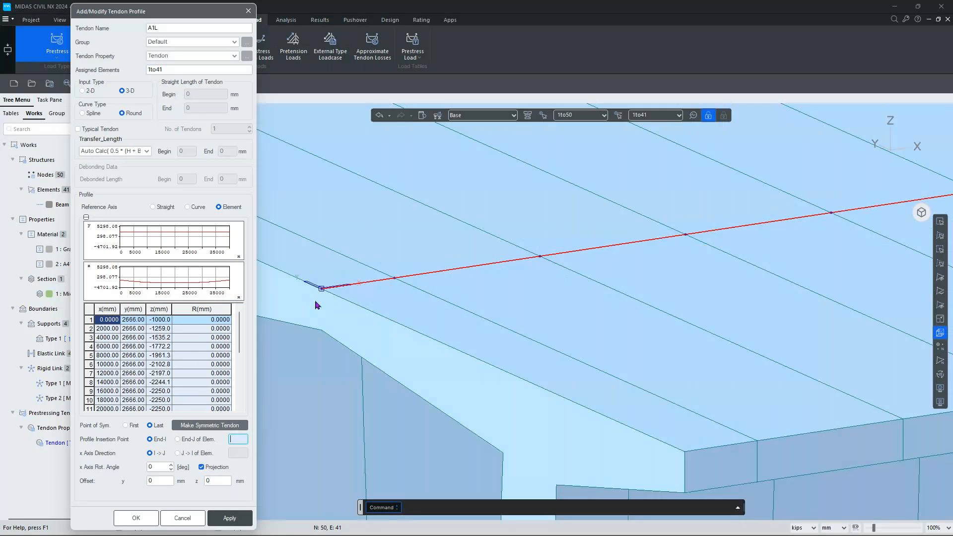
pyautogui.click(346, 290)
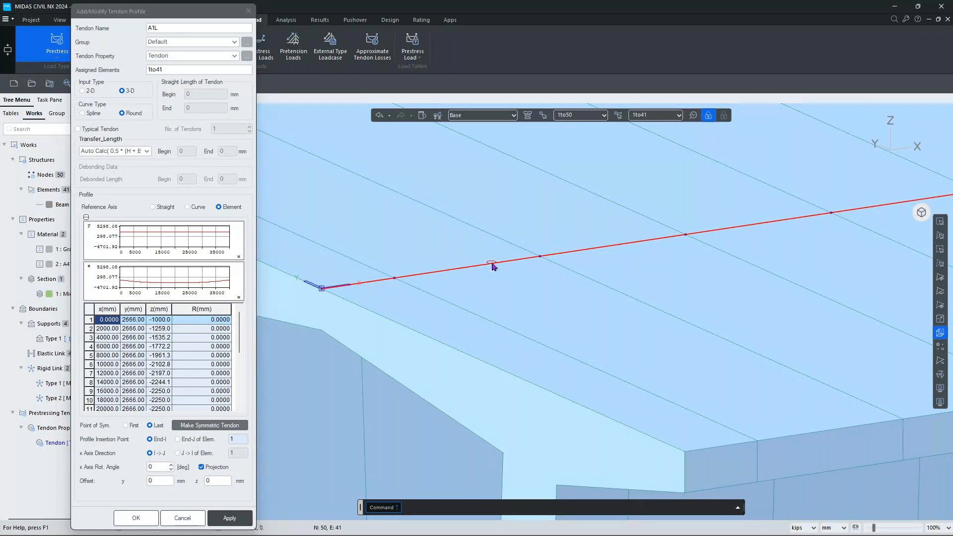
pyautogui.scroll(-3, 491, 268)
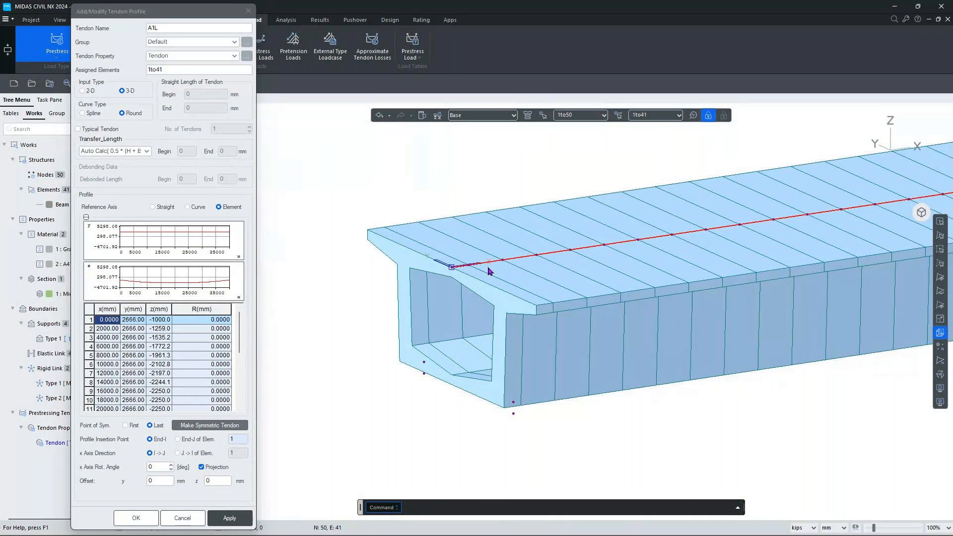
pyautogui.click(162, 468)
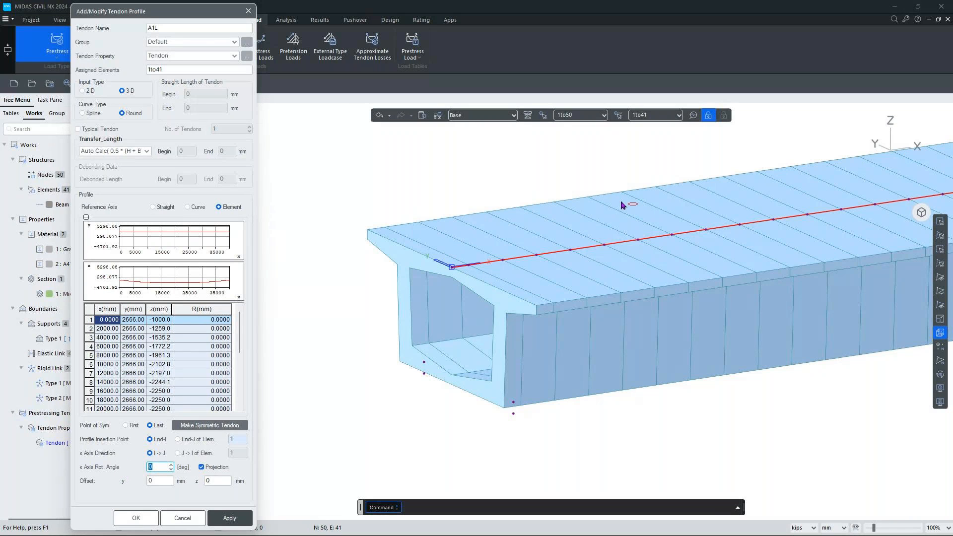
pyautogui.moveTo(919, 155)
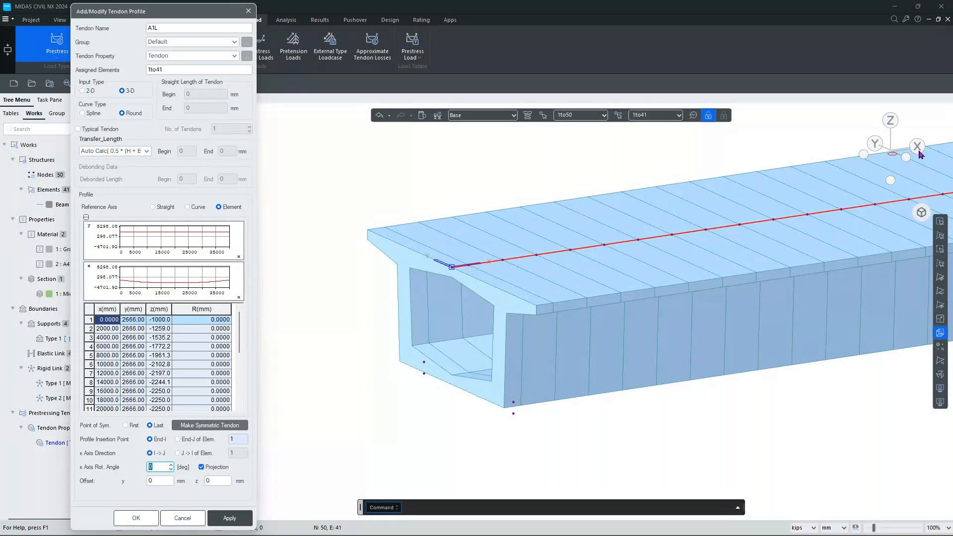
pyautogui.click(895, 134)
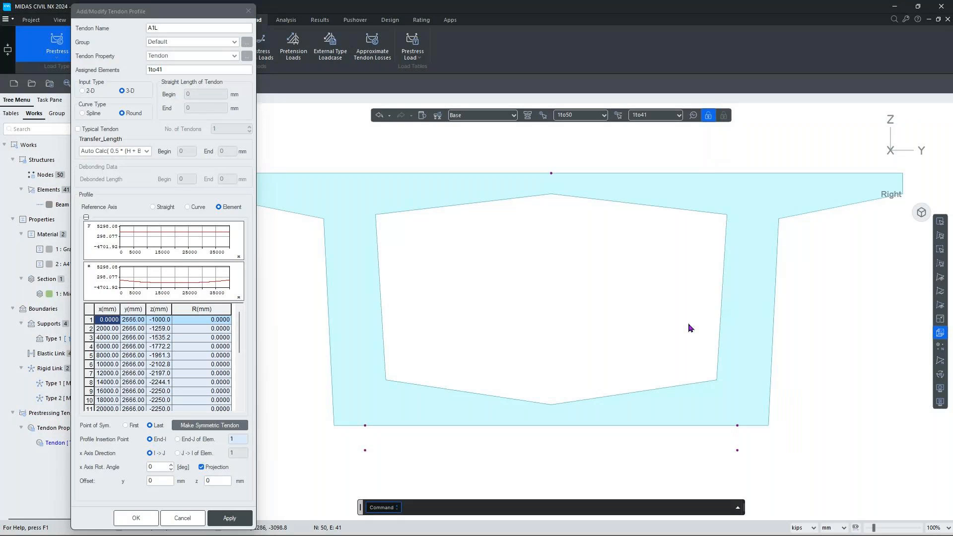
# Set A1L's x-axis rotation angle to -5 and apply the tendon profile.
pyautogui.doubleClick(156, 466)
pyautogui.write('-5')
pyautogui.moveTo(293, 514)
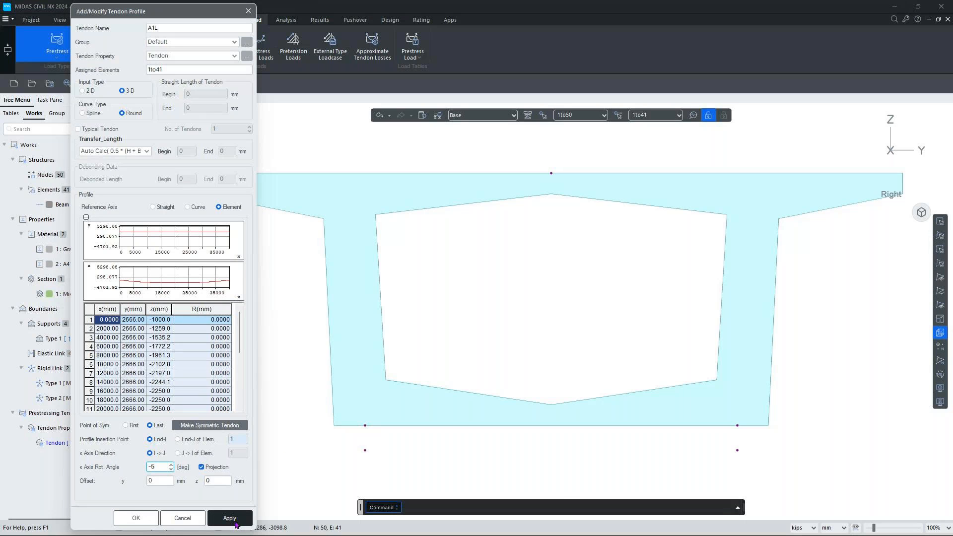
pyautogui.click(235, 525)
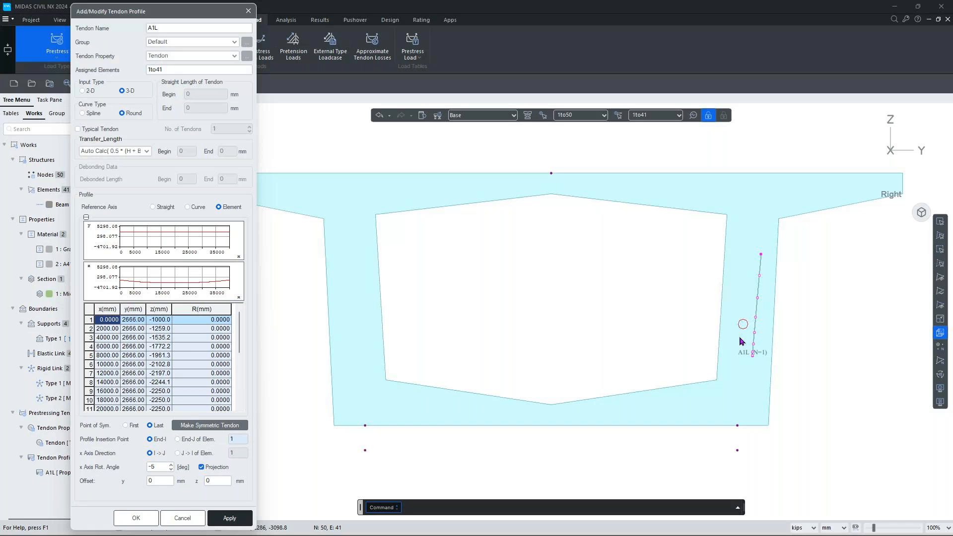
# Check the A1L tendon in side elevation at element 8, then return to the cross-section view.
pyautogui.click(926, 155)
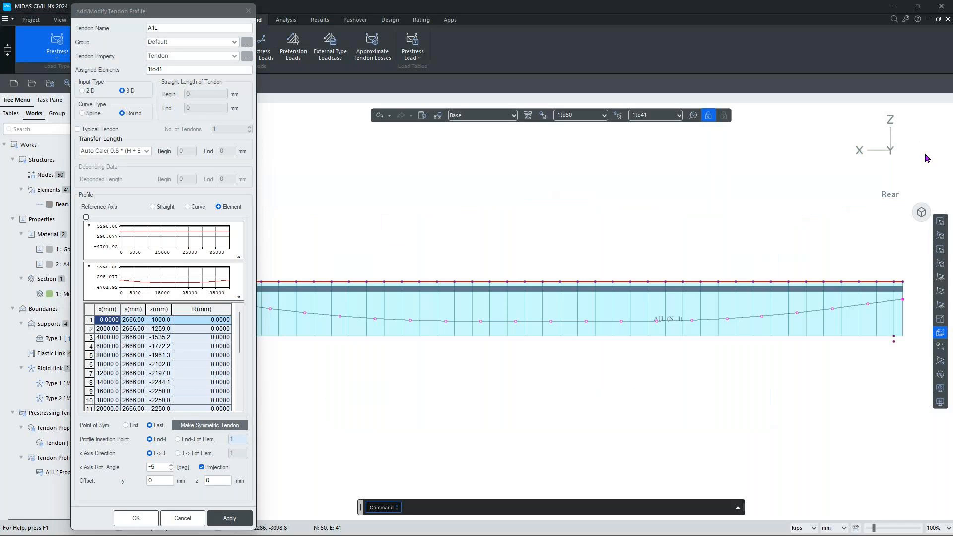
pyautogui.scroll(-2, 777, 306)
pyautogui.click(778, 307)
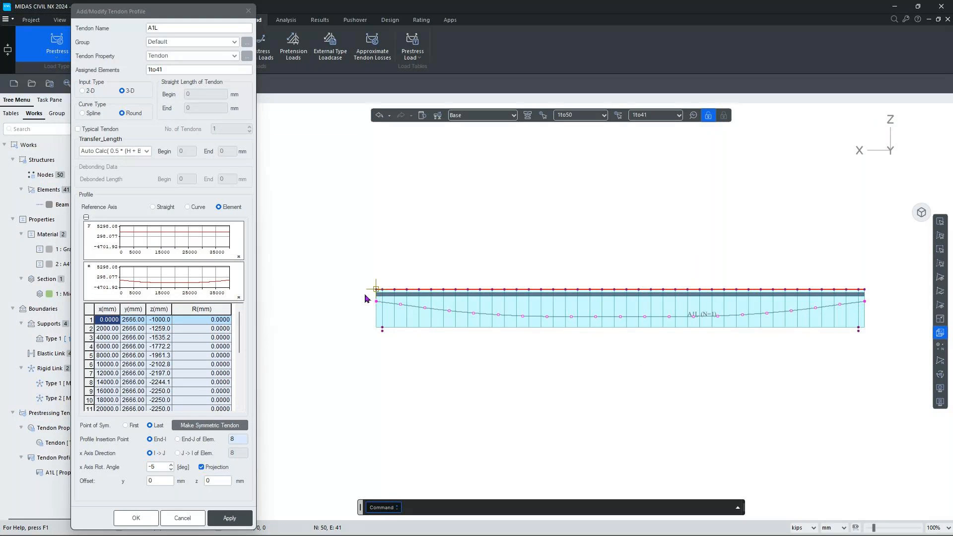
pyautogui.click(860, 151)
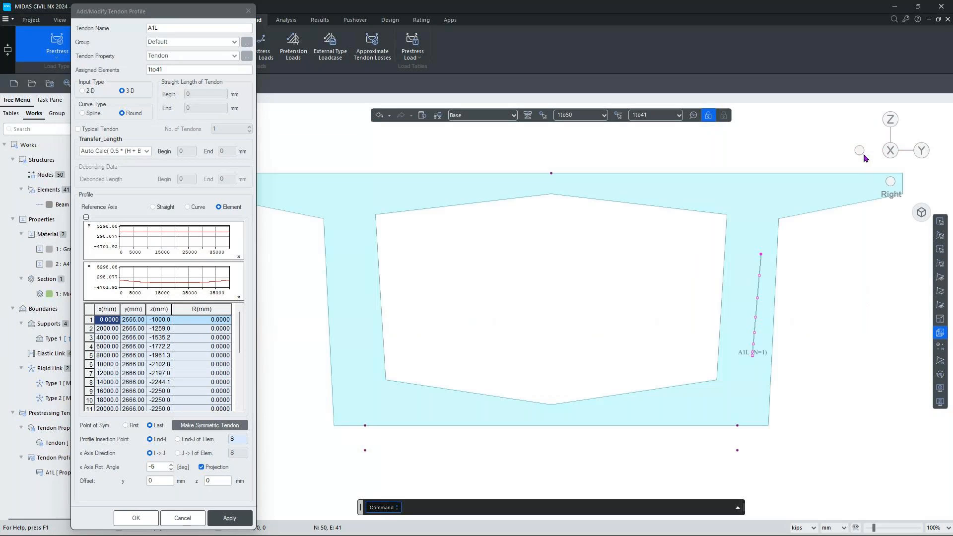
# Rename the tendon to A1R and delete every row of its profile table.
pyautogui.click(171, 27)
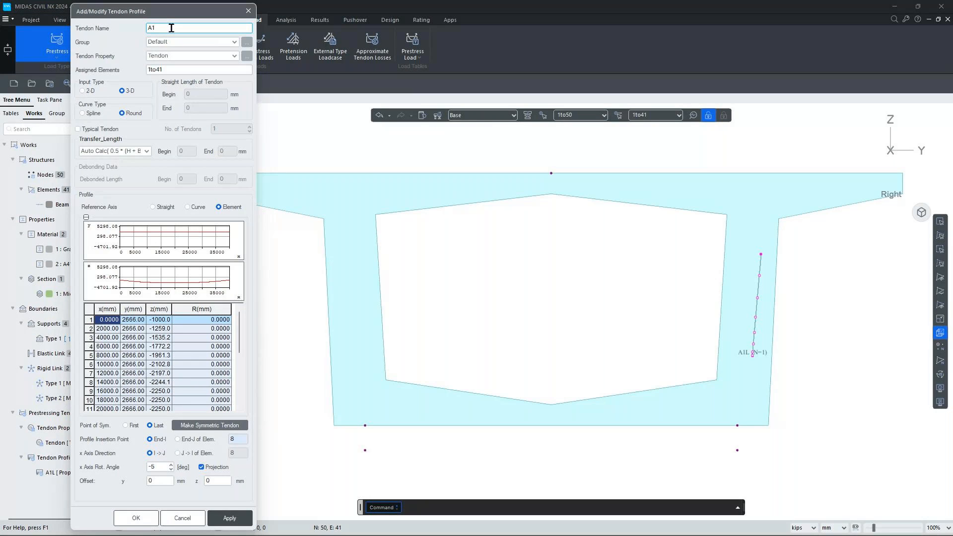
pyautogui.write('R')
pyautogui.click(90, 310)
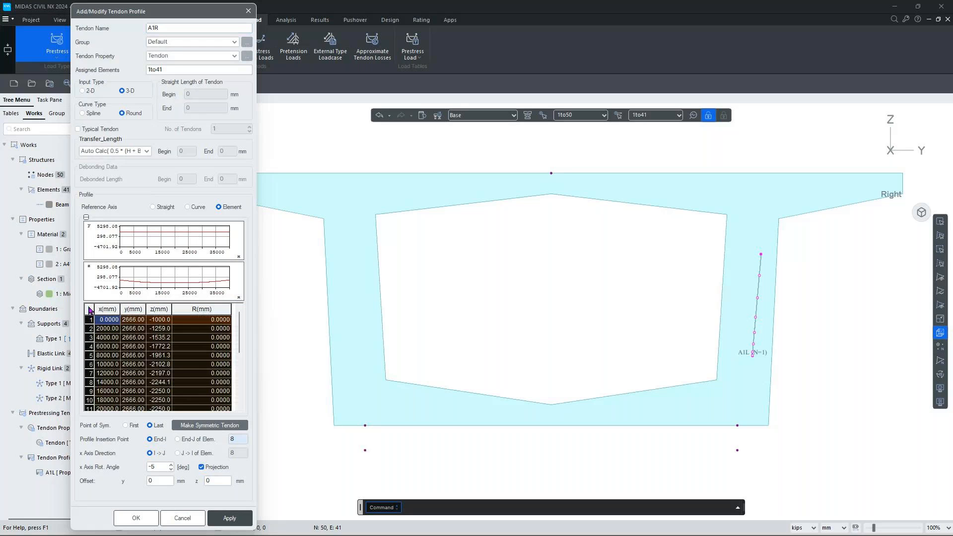
pyautogui.press('Delete')
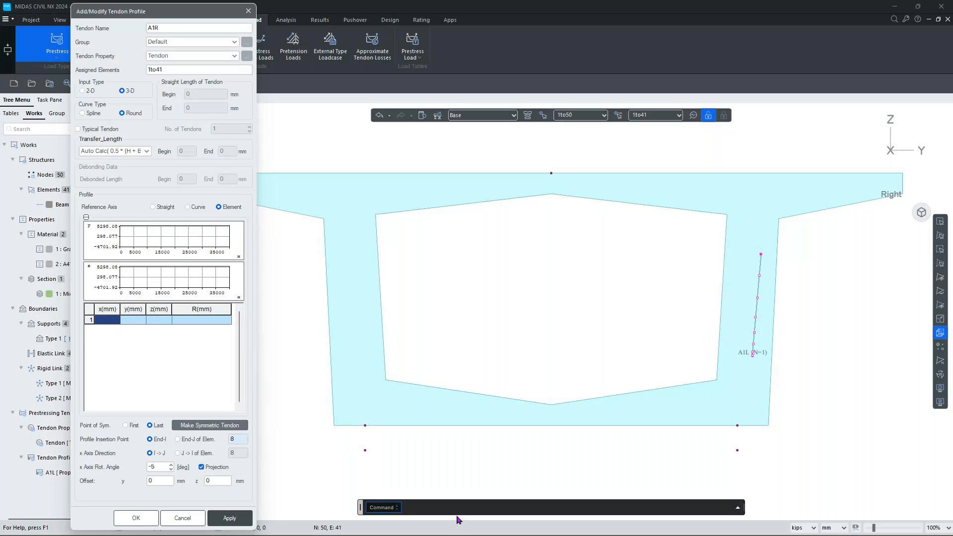
pyautogui.press('super+Tab')
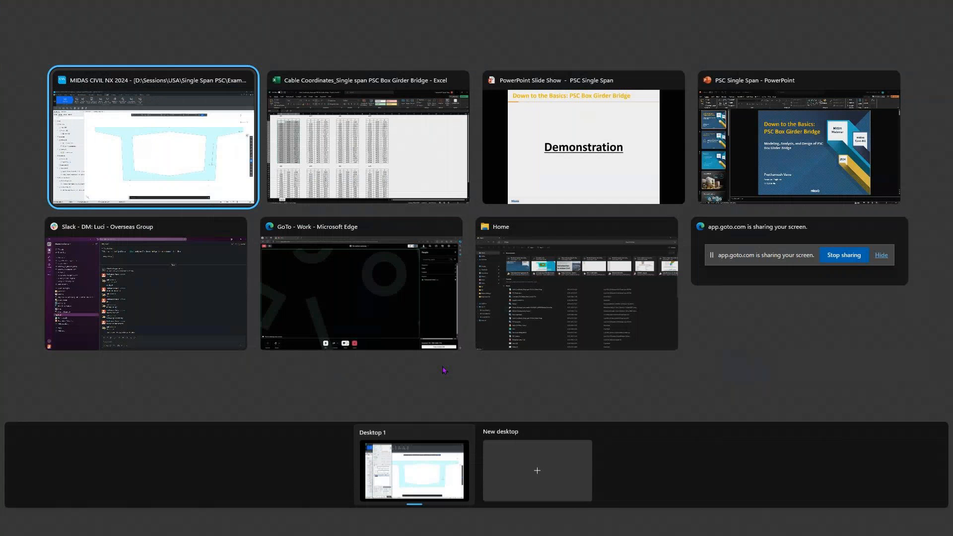
# Copy the A1R coordinates in Excel range F4:H24 and return to MIDAS.
pyautogui.click(357, 159)
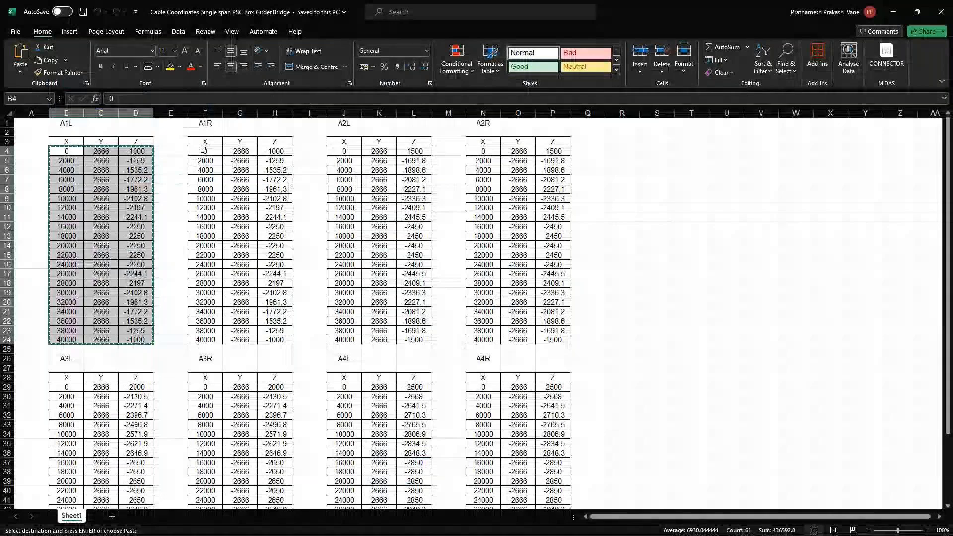
pyautogui.moveTo(202, 149); pyautogui.dragTo(283, 335)
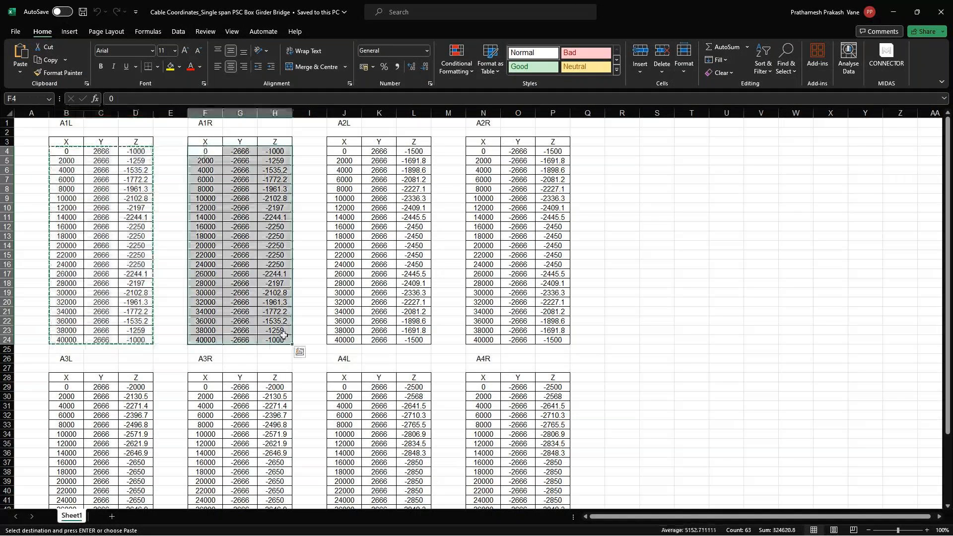
pyautogui.hotkey('ctrl', 'c')
pyautogui.hotkey('alt', 'Tab')
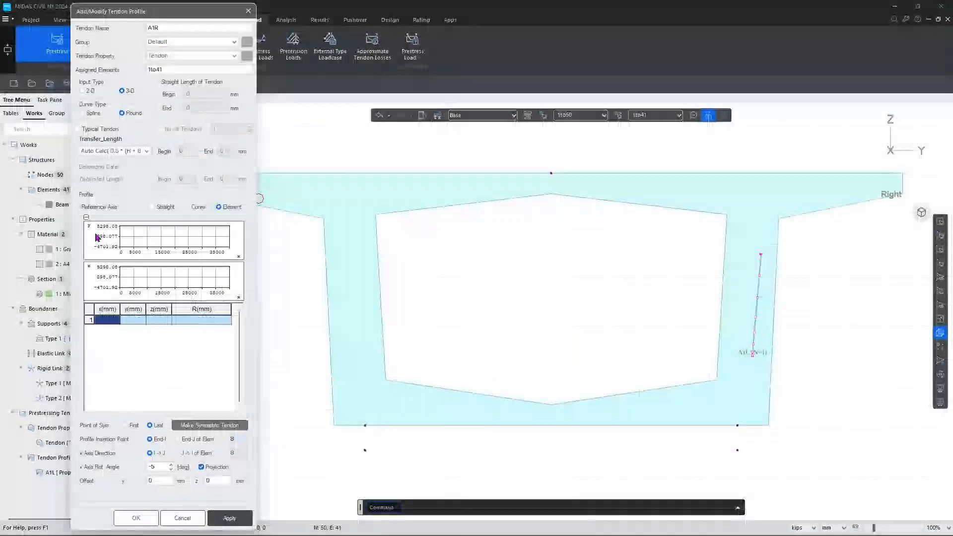
# Paste the A1R coordinates, insert at element 1 with 5° rotation, and apply the tendon.
pyautogui.click(116, 322)
pyautogui.hotkey('ctrl', 'v')
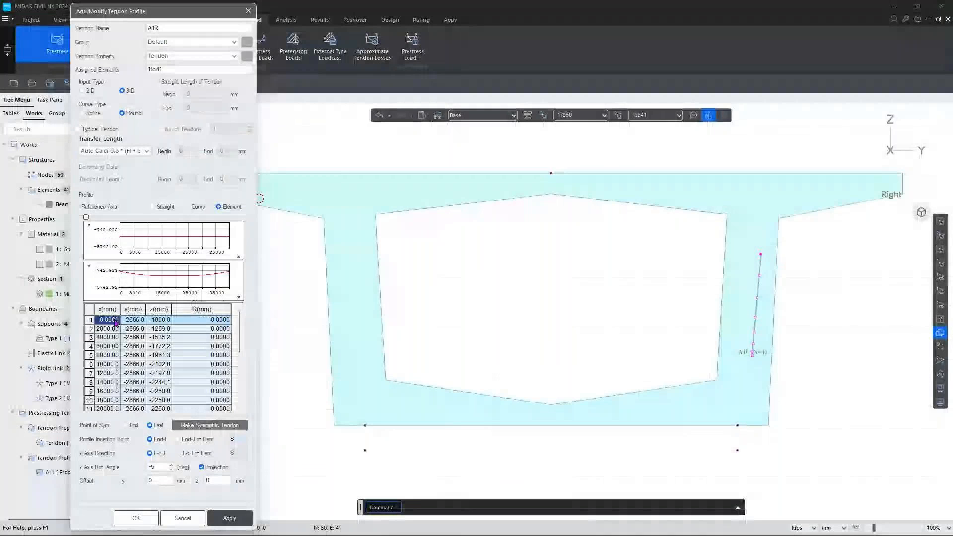
pyautogui.click(239, 438)
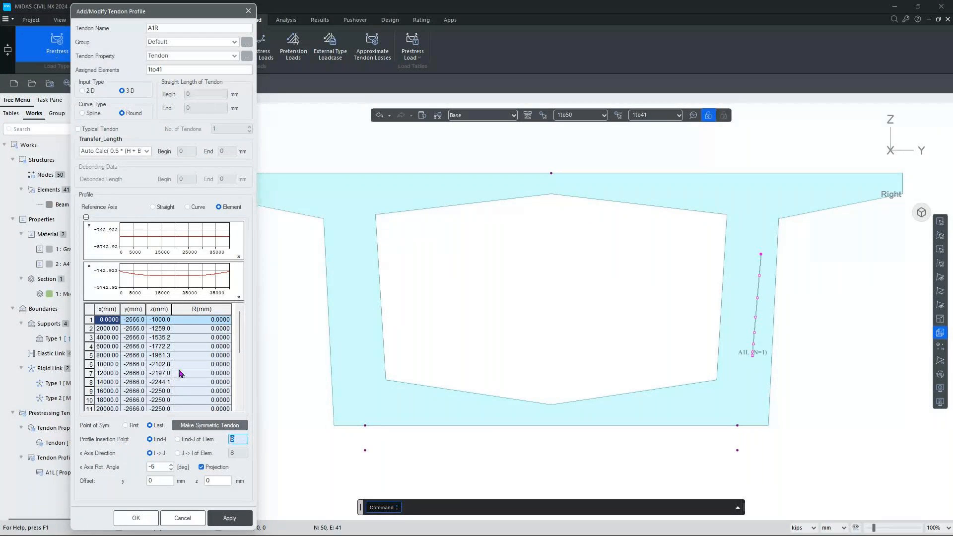
pyautogui.write('1')
pyautogui.moveTo(151, 466); pyautogui.dragTo(134, 464)
pyautogui.press('BackSpace')
pyautogui.click(235, 519)
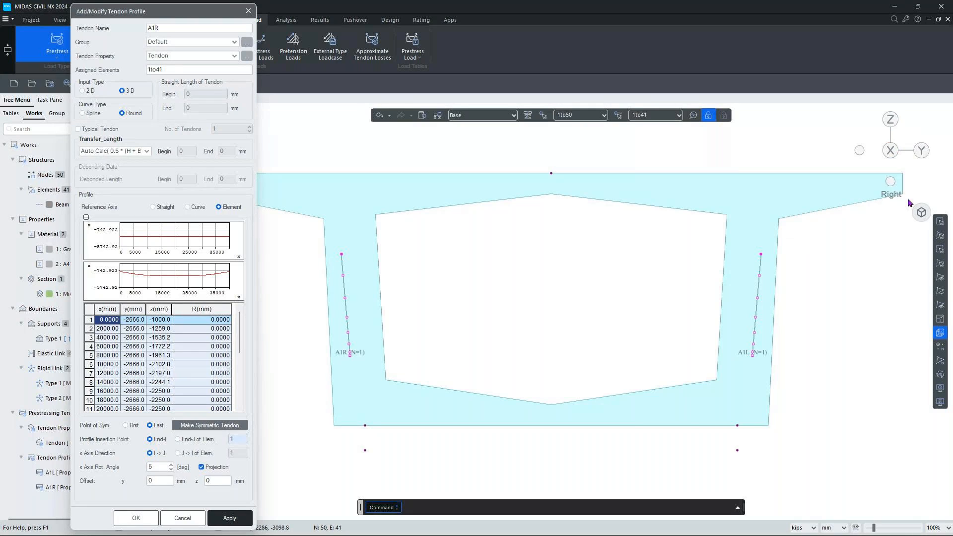
pyautogui.click(921, 212)
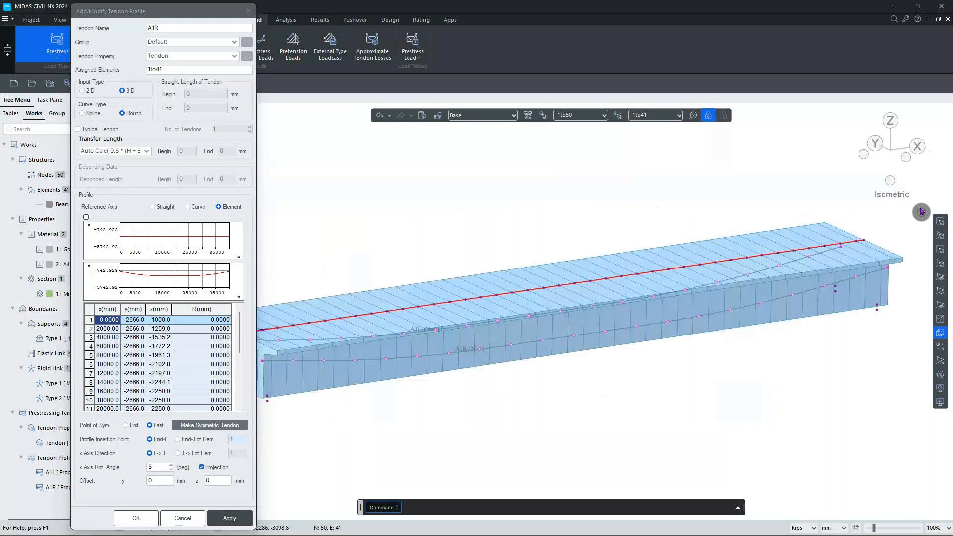
pyautogui.click(864, 155)
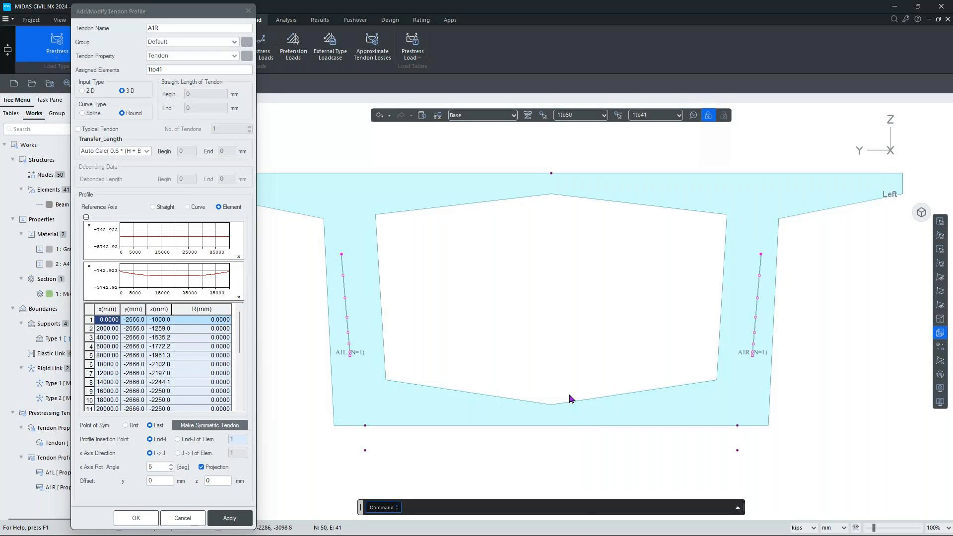
# Copy the A2L coordinates in Excel range J4:L24.
pyautogui.click(182, 28)
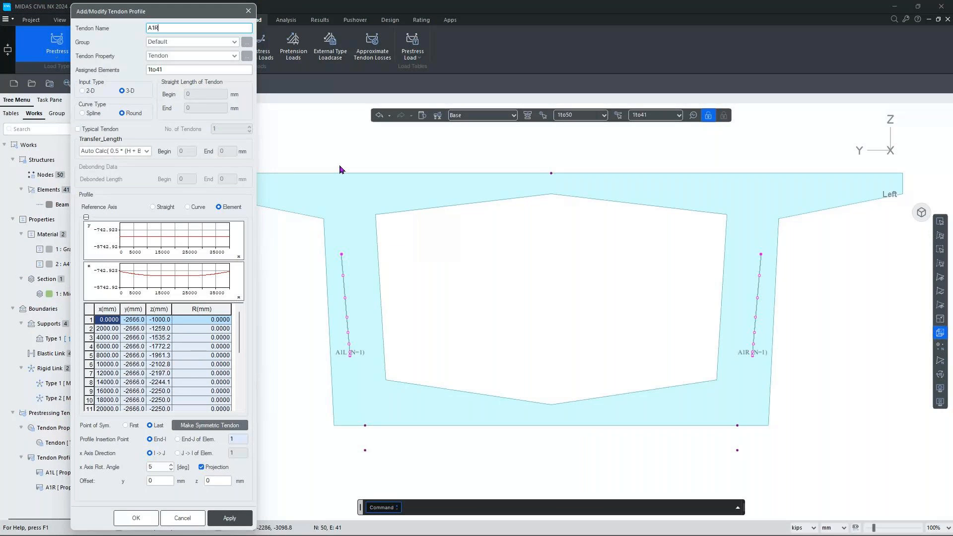
pyautogui.moveTo(560, 517)
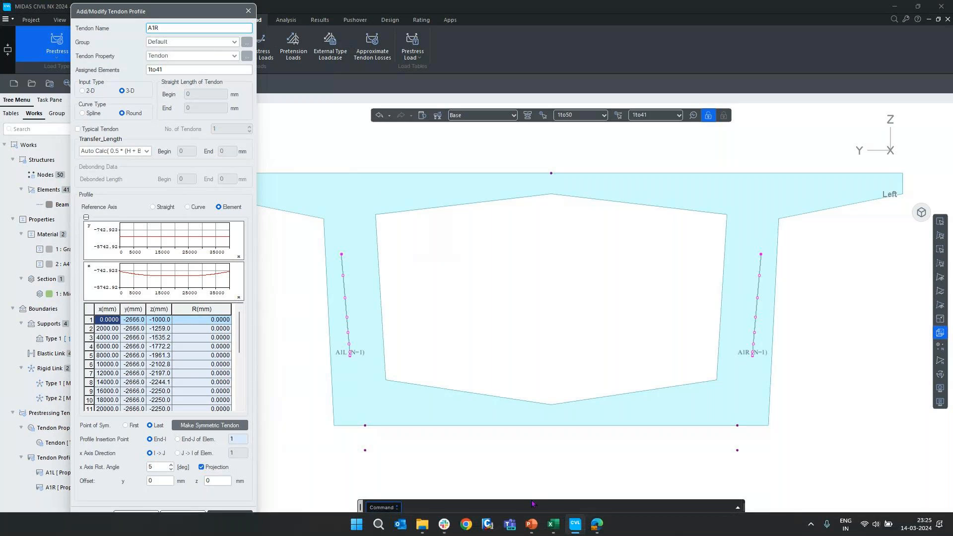
pyautogui.click(554, 526)
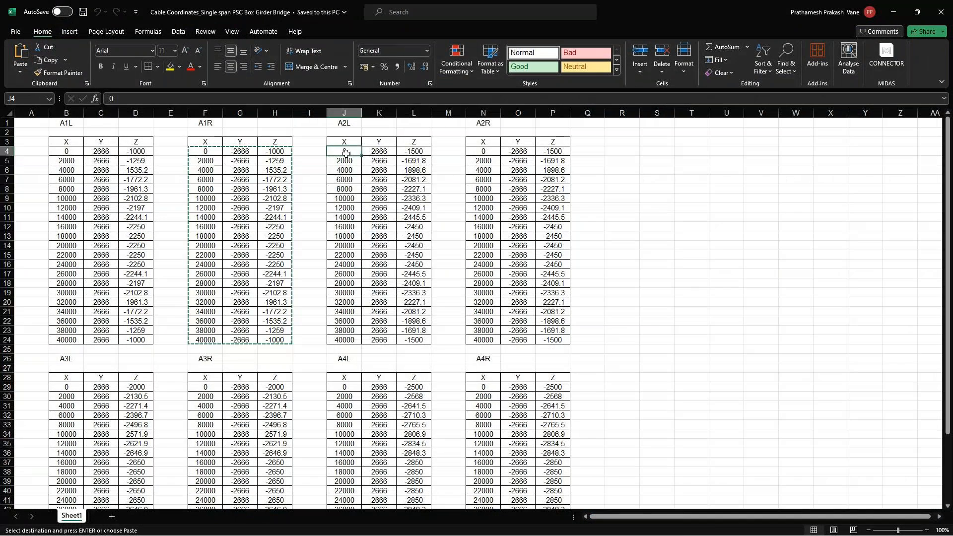
pyautogui.moveTo(338, 151); pyautogui.dragTo(414, 340)
pyautogui.hotkey('ctrl', 'c')
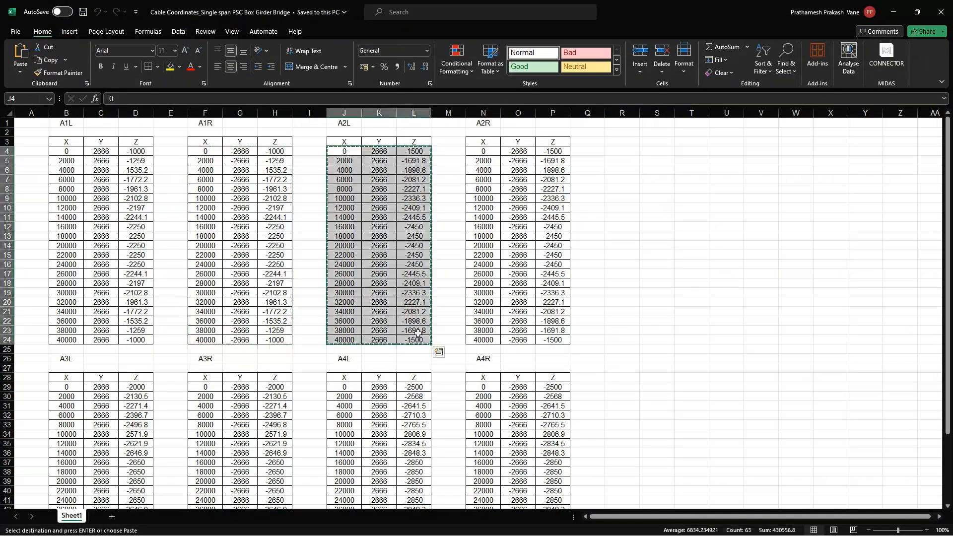
# Paste the A2L coordinates, name the tendon A2L with -5° rotation, and apply it.
pyautogui.click(893, 12)
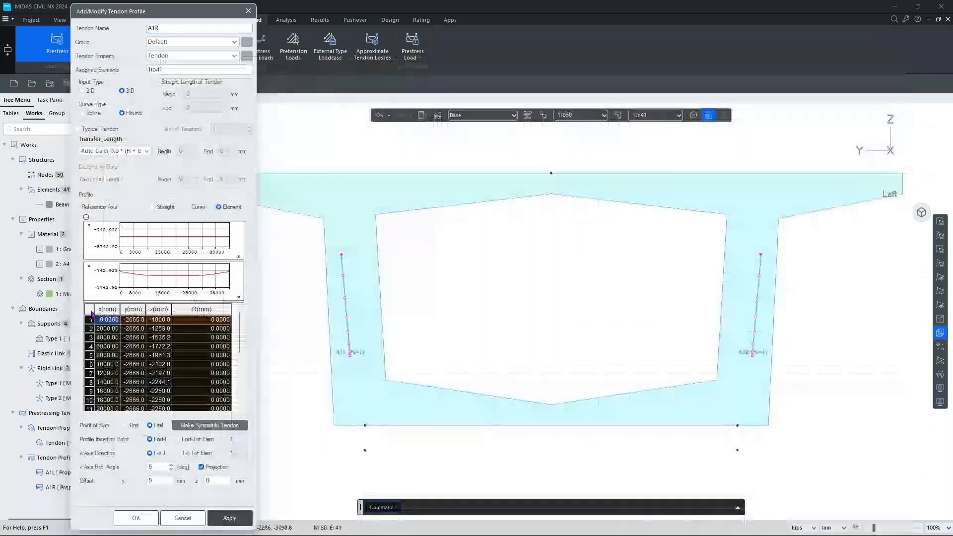
pyautogui.press('Delete')
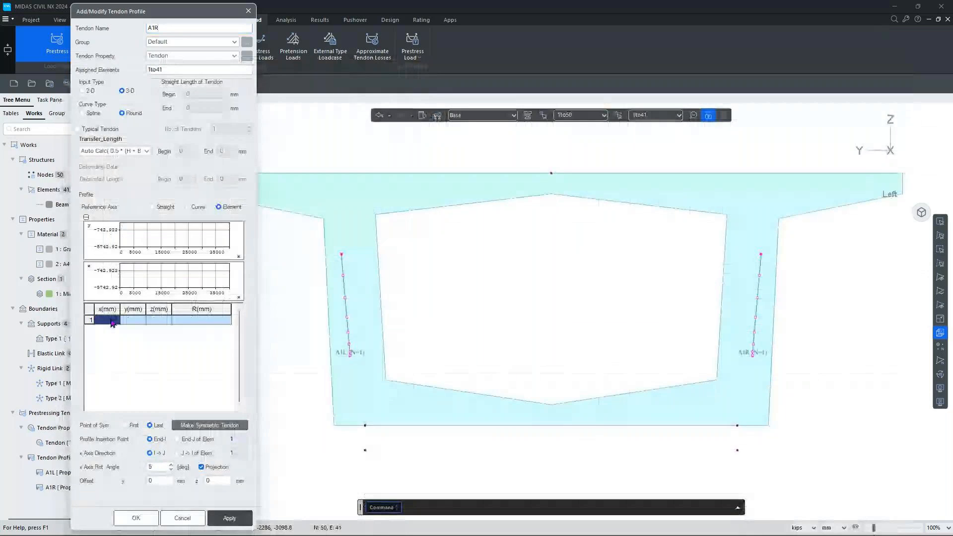
pyautogui.hotkey('ctrl', 'v')
pyautogui.click(555, 526)
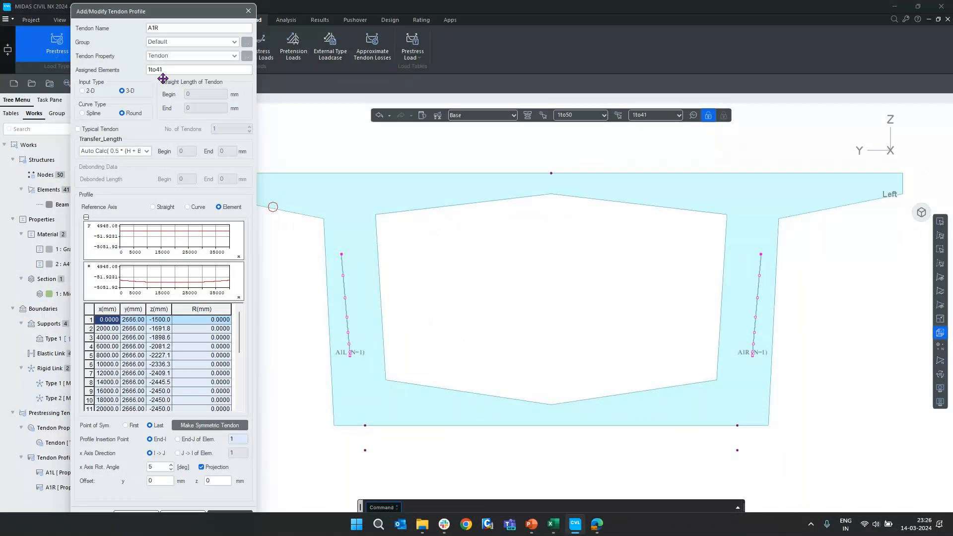
pyautogui.doubleClick(154, 28)
pyautogui.write('A2L')
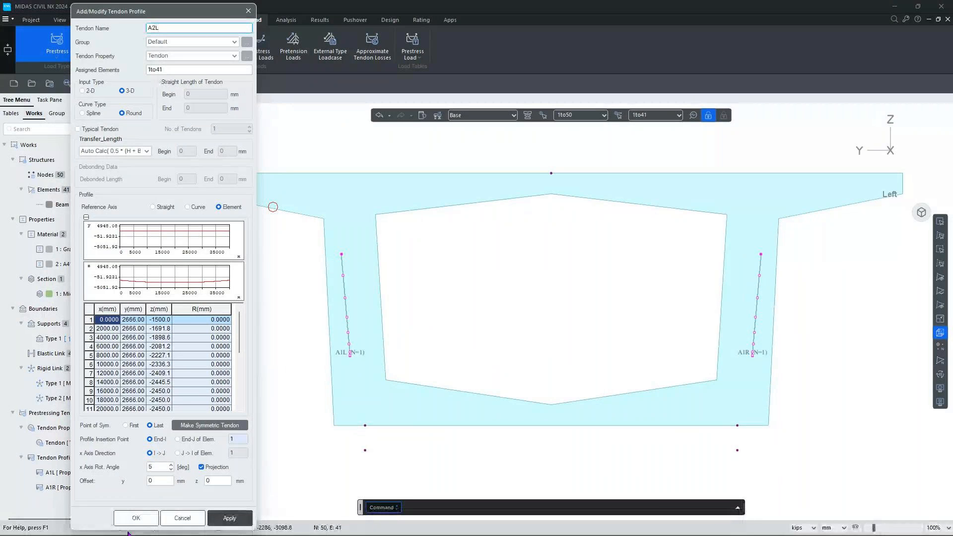
pyautogui.click(162, 465)
pyautogui.write('-')
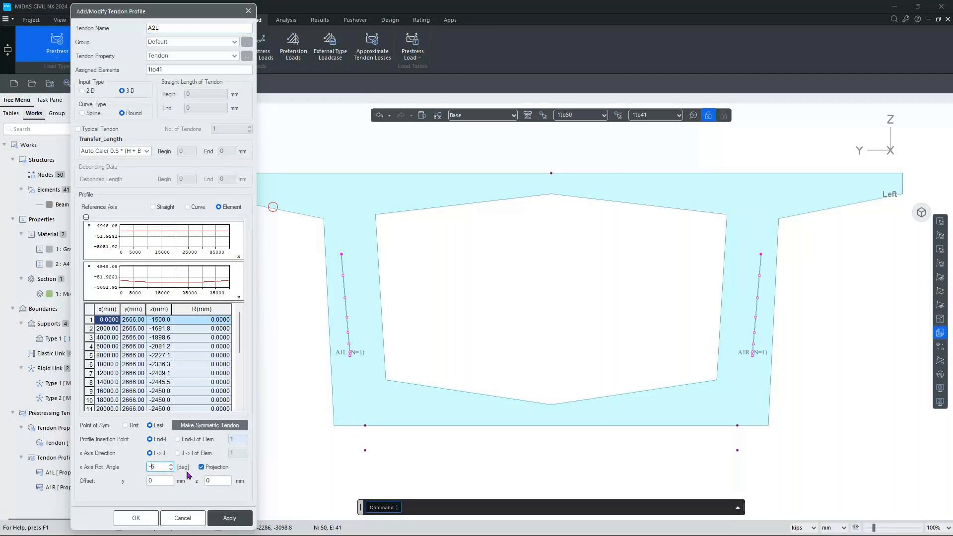
pyautogui.click(230, 518)
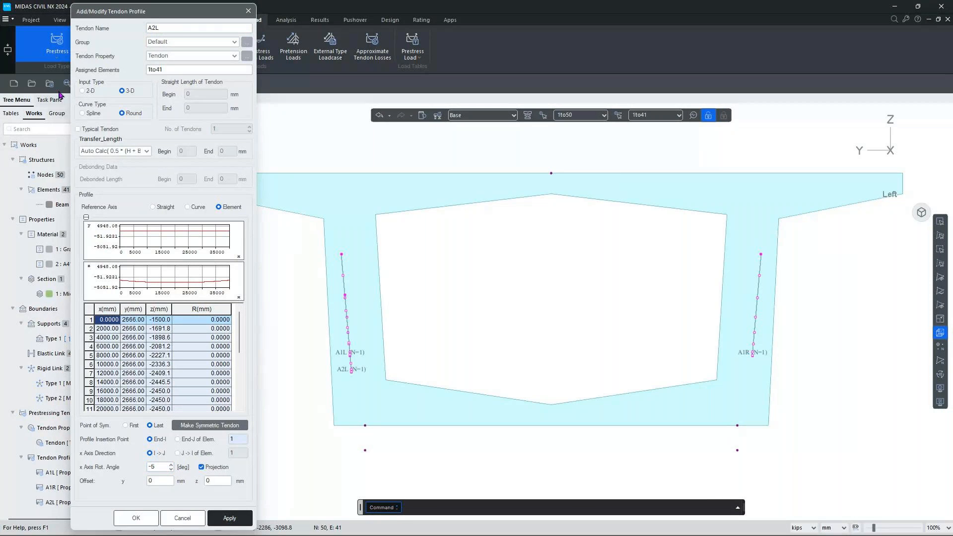
# Rename the tendon to A2R and clear its coordinate table.
pyautogui.click(174, 29)
pyautogui.write('R')
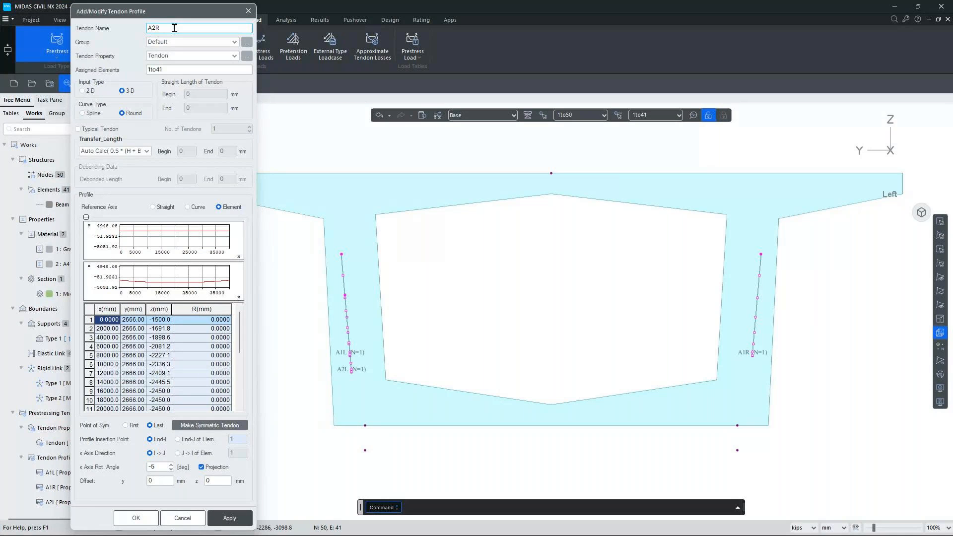
pyautogui.click(91, 310)
pyautogui.press('Delete')
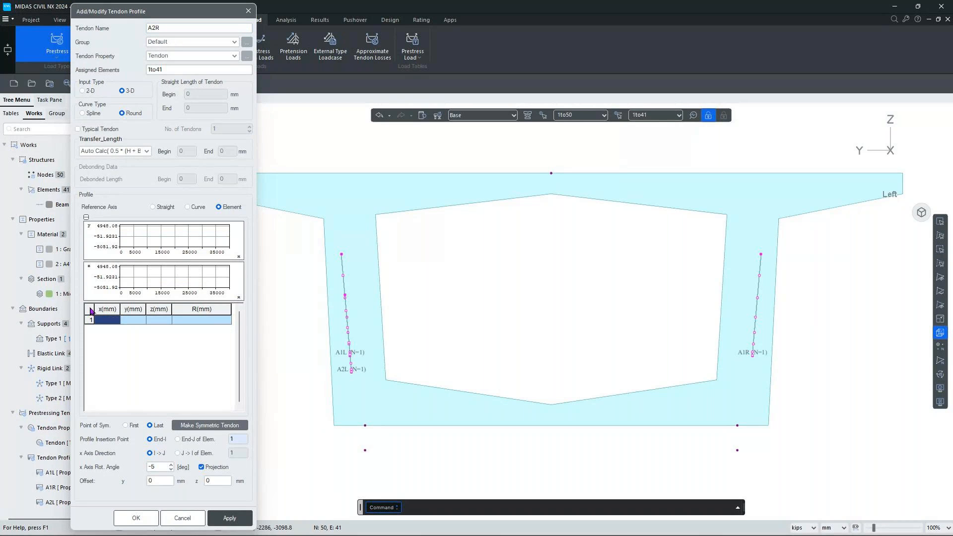
# Bring up the Excel cable coordinates workbook for the A2R block N4:P24.
pyautogui.click(555, 524)
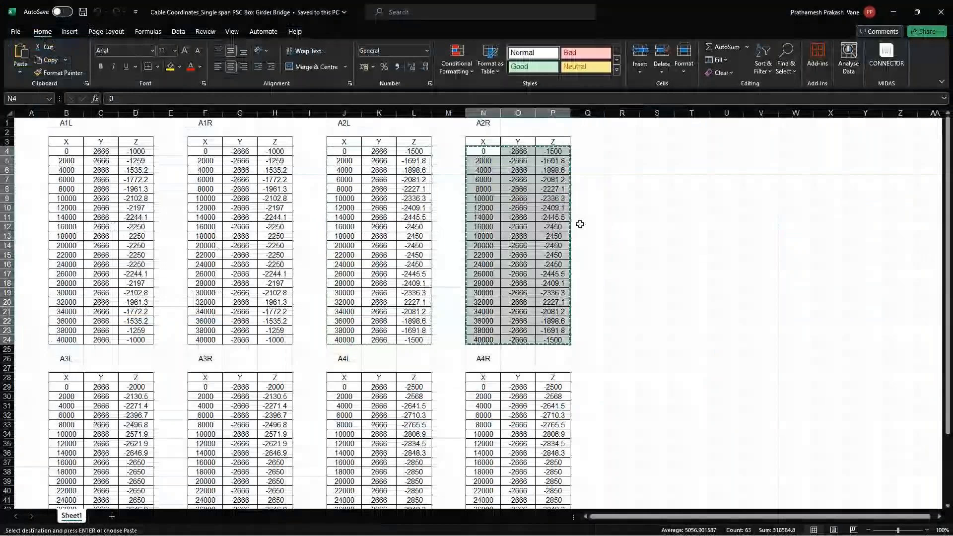
# Paste the A2R coordinates, set the rotation angle to 5, and apply the tendon.
pyautogui.click(893, 12)
pyautogui.click(110, 321)
pyautogui.write('0\t-2666\t-1500 2000\t-2666\t-1691.8 4000\t-2666\t-1898.6 6000\t-2666\t-2081.2 8000\t-2666\t-2227.1 10000\t-2666\t-2336.3 12000\t-2666\t-2409.1 14000\t-2666\t-2445.5 16000\t-2666\t-2450 18000\t-2666\t-2450 20000\t-2666\t-2450 22000\t-2666\t-2450 24000\t-2666\t-2450 26000\t-2666\t-2445.5 28000\t-2666\t-2409.1 30000\t-2666\t-2336.3 32000\t-2666\t-2227.1 34000\t-2666\t-2081.2 36000\t-2666\t-1898.6 38000\t-2666\t-1691.8 40000\t-2666\t-1500')
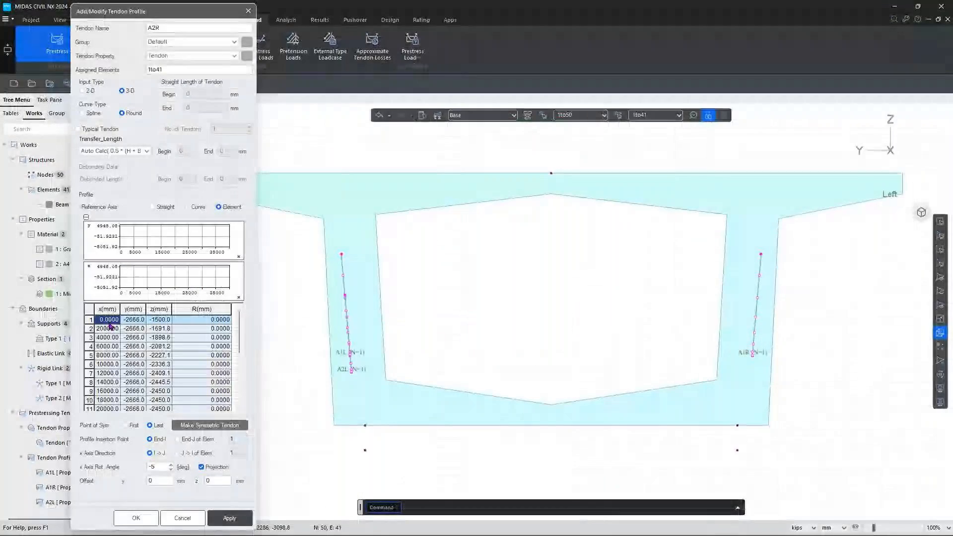
pyautogui.moveTo(159, 467); pyautogui.dragTo(148, 466)
pyautogui.press('BackSpace')
pyautogui.write('5')
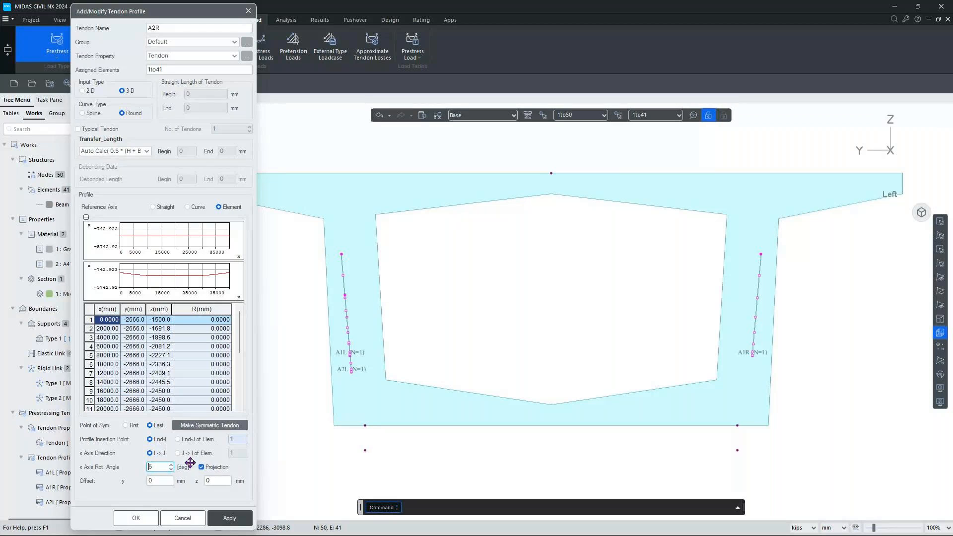
pyautogui.click(245, 518)
# Rename the tendon to A3L and clear its coordinate table.
pyautogui.click(168, 25)
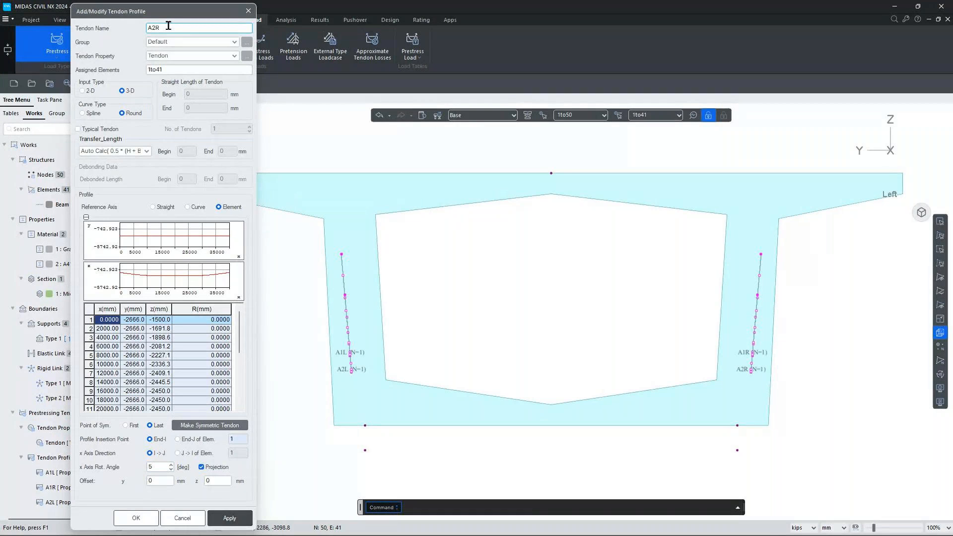
pyautogui.write('3L')
pyautogui.click(87, 315)
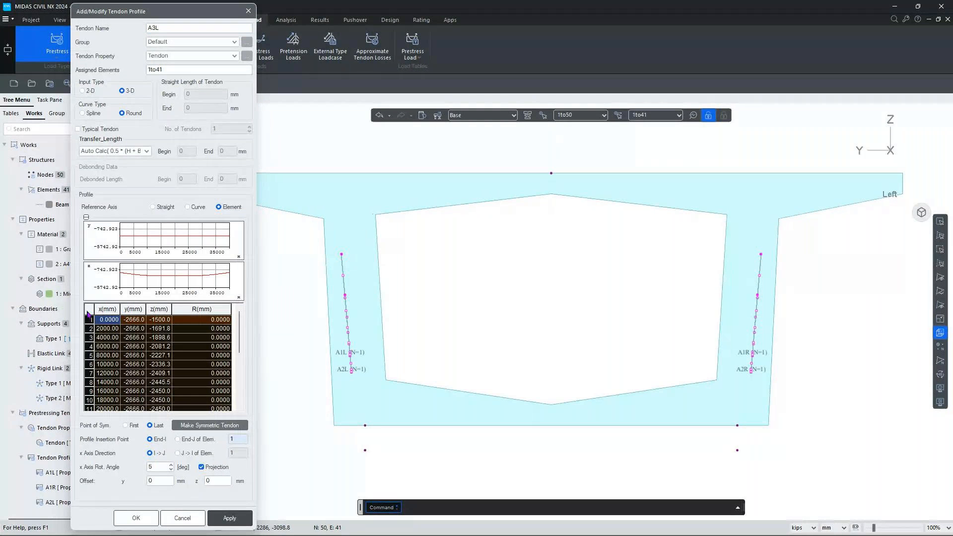
pyautogui.press('Delete')
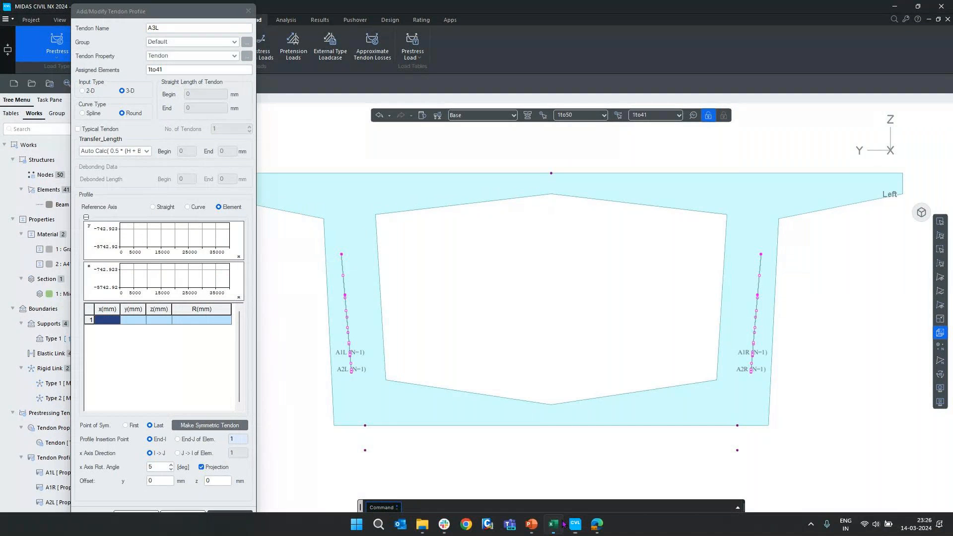
# Copy the A3L coordinates in Excel range B29:D49 and return to MIDAS.
pyautogui.click(562, 523)
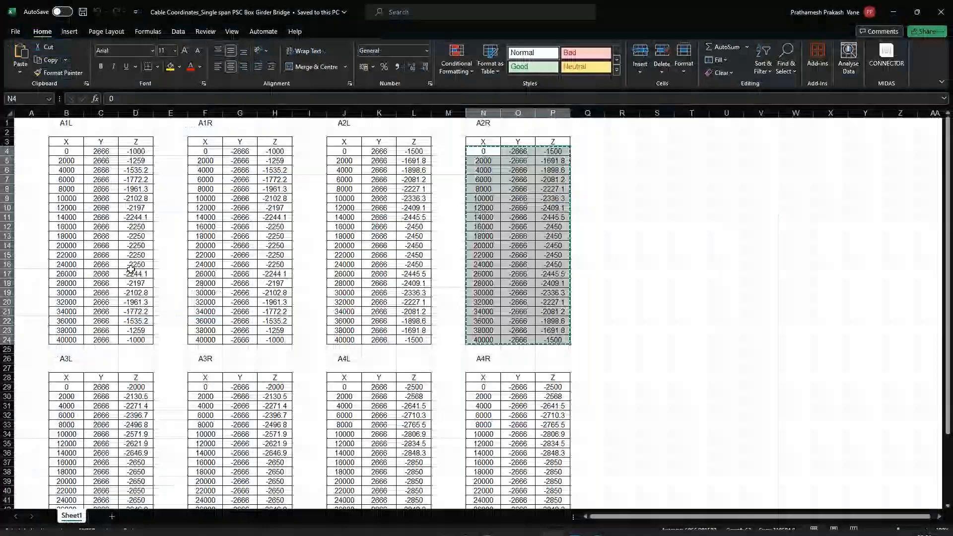
pyautogui.scroll(-6, 130, 268)
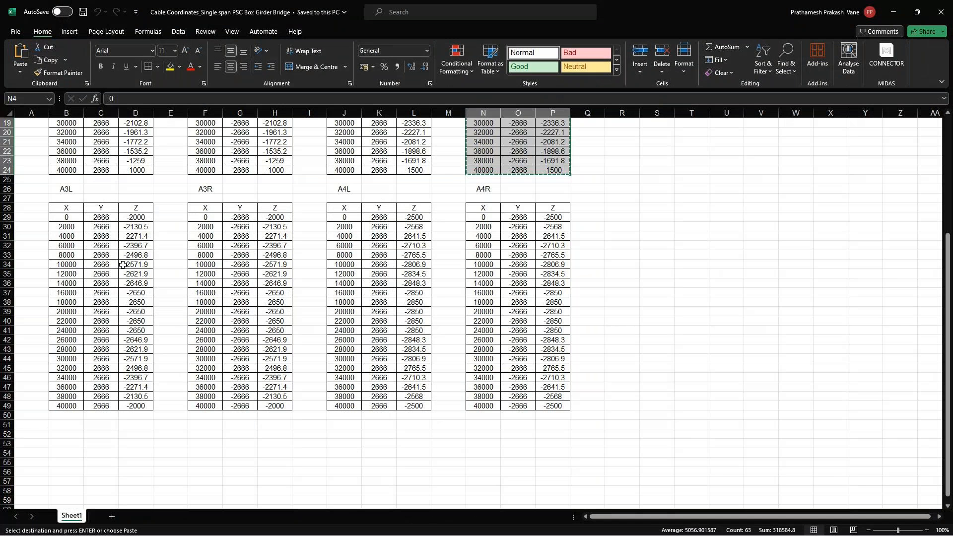
pyautogui.moveTo(66, 217); pyautogui.dragTo(136, 405)
pyautogui.hotkey('ctrl', 'c')
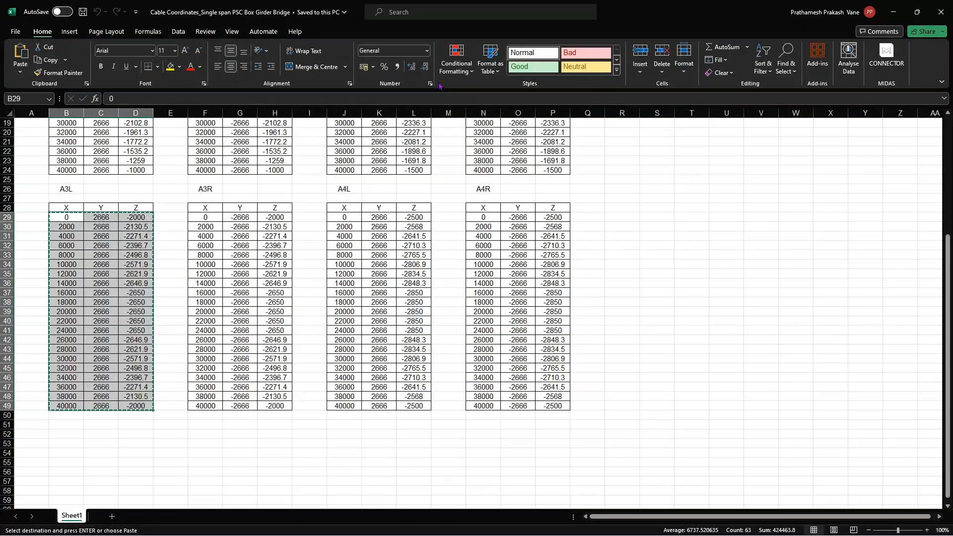
pyautogui.hotkey('alt', 'Tab')
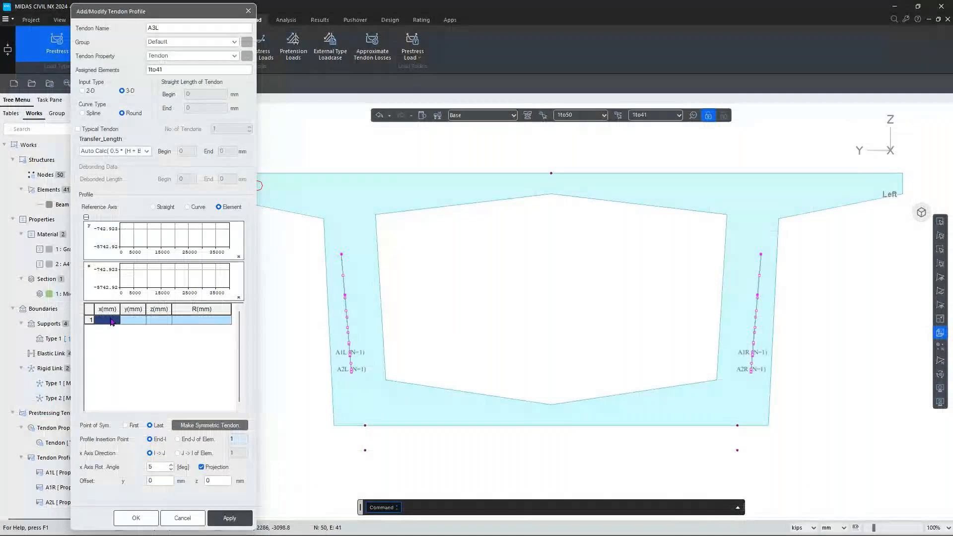
# Paste the A3L coordinates, set the rotation angle to -5, and apply the tendon.
pyautogui.hotkey('ctrl', 'v')
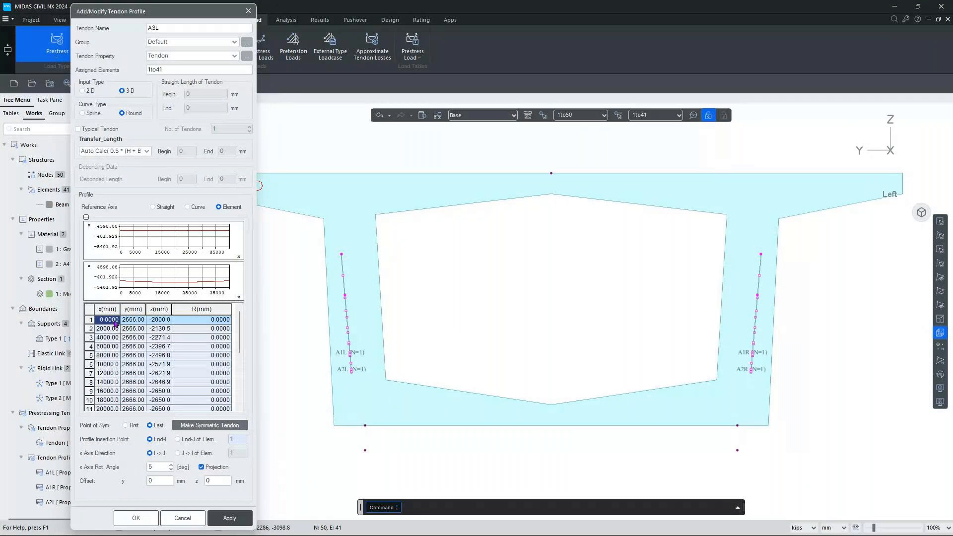
pyautogui.doubleClick(149, 467)
pyautogui.write('5')
pyautogui.write('-')
pyautogui.click(225, 518)
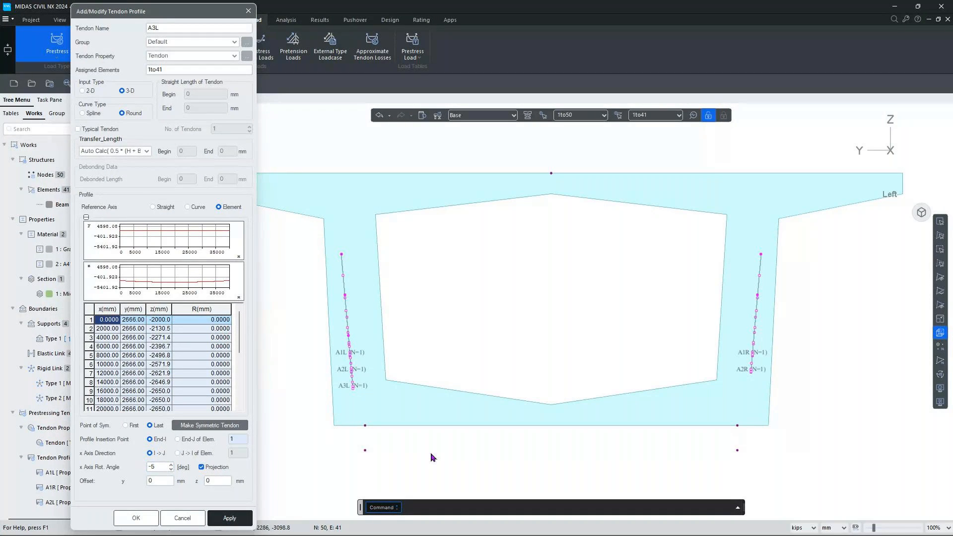
# Rename the tendon to A3R and clear its coordinate table.
pyautogui.doubleClick(173, 28)
pyautogui.write('A3R')
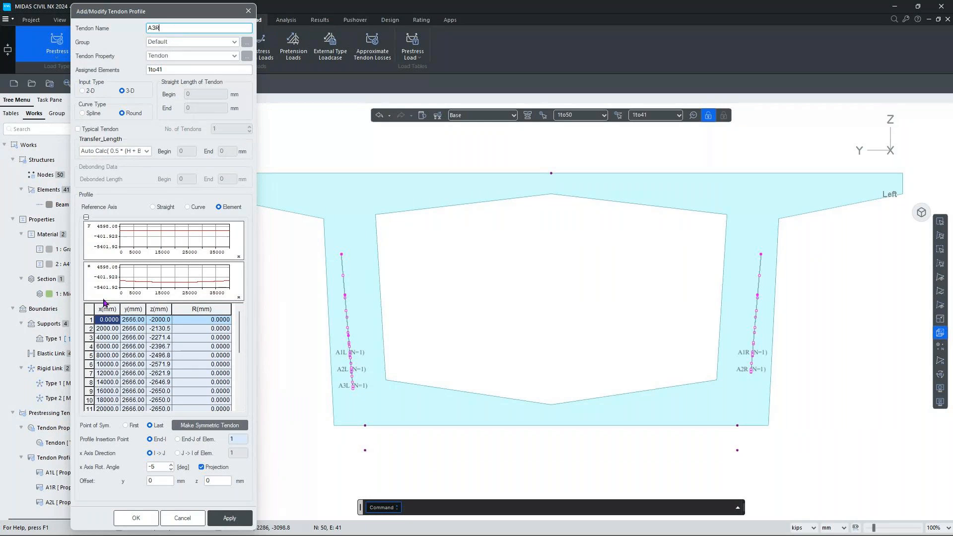
pyautogui.click(89, 314)
pyautogui.press('Delete')
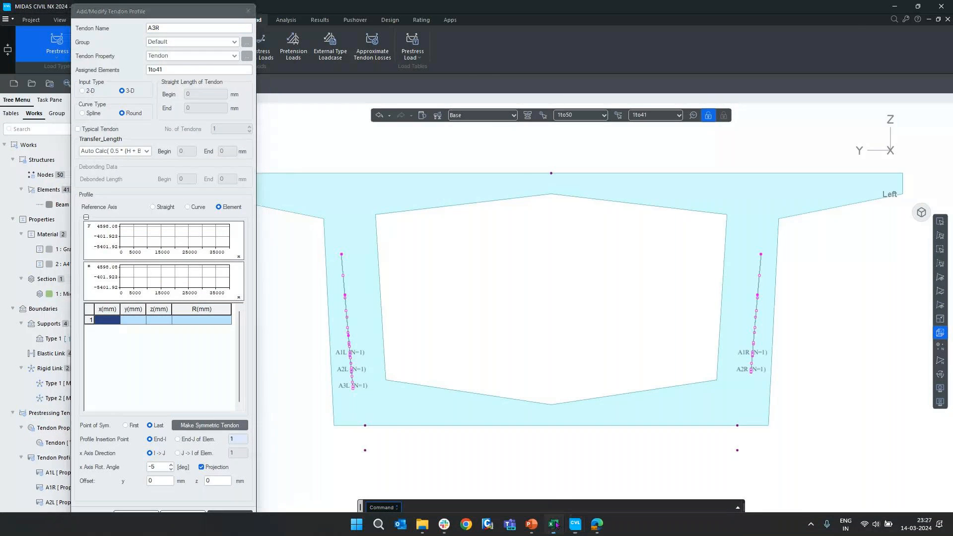
# Paste the A3R coordinates from Excel F29:H49, set rotation to 5, and apply.
pyautogui.click(553, 524)
pyautogui.moveTo(204, 218); pyautogui.dragTo(280, 404)
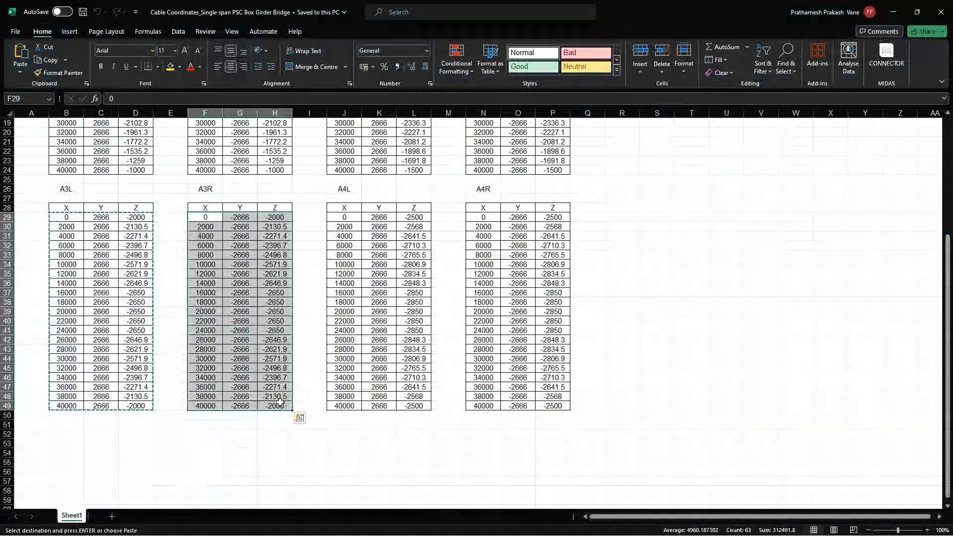
pyautogui.hotkey('alt', 'Tab')
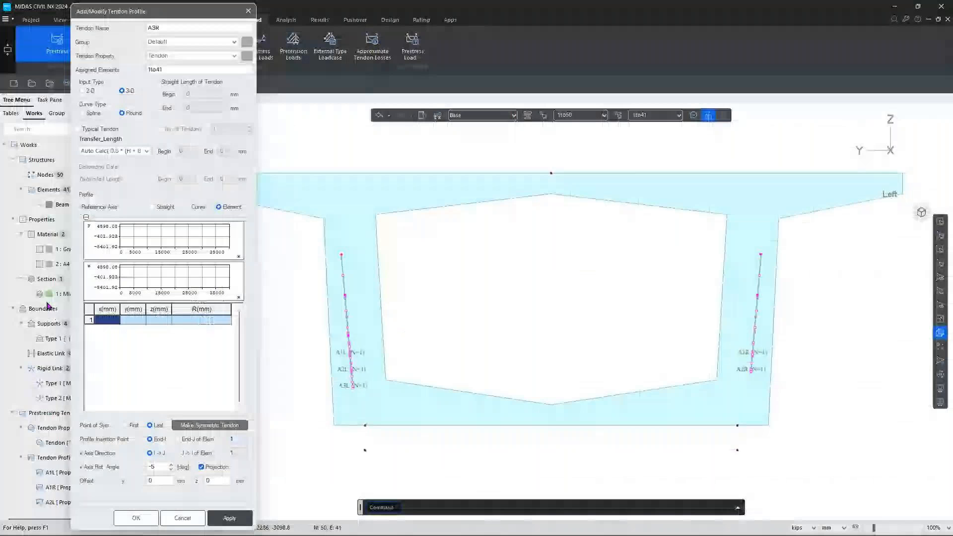
pyautogui.hotkey('ctrl', 'v')
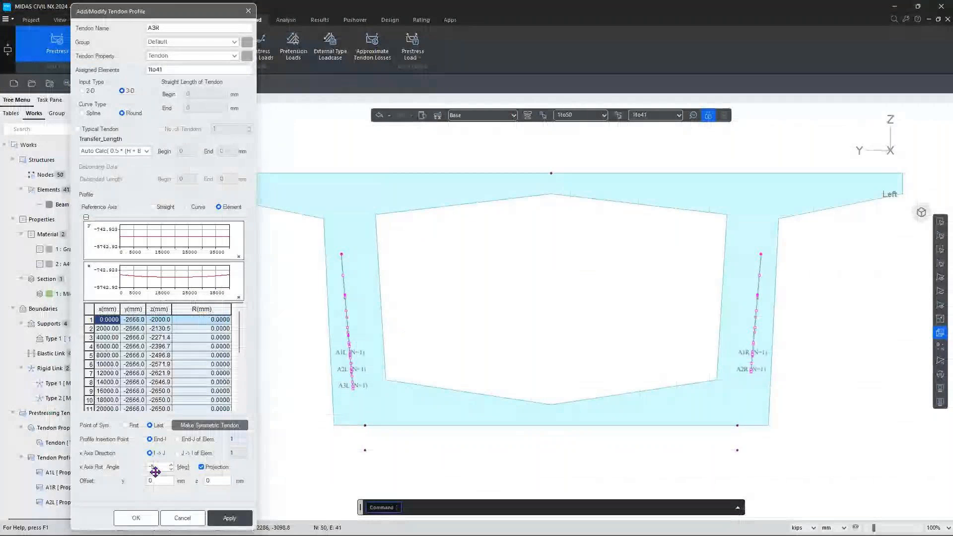
pyautogui.press('Delete')
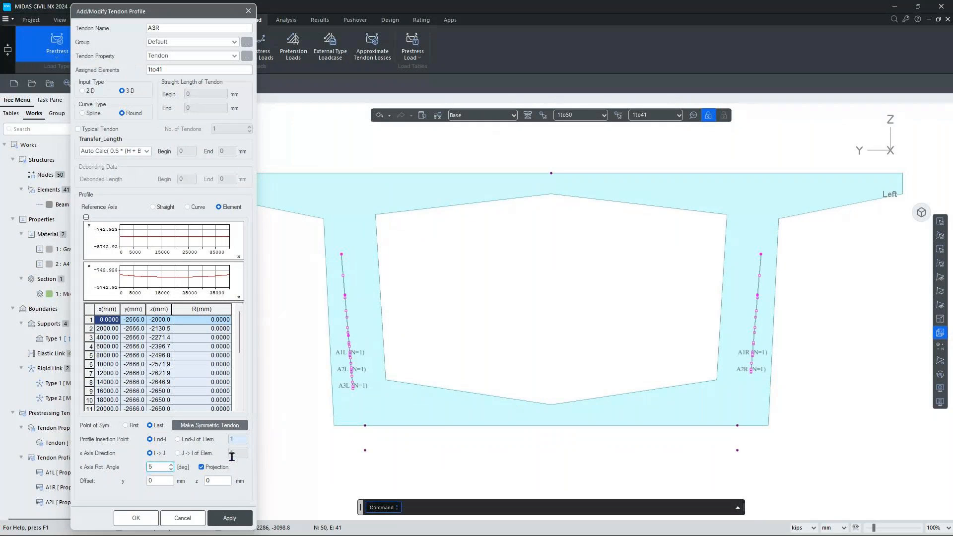
pyautogui.click(228, 518)
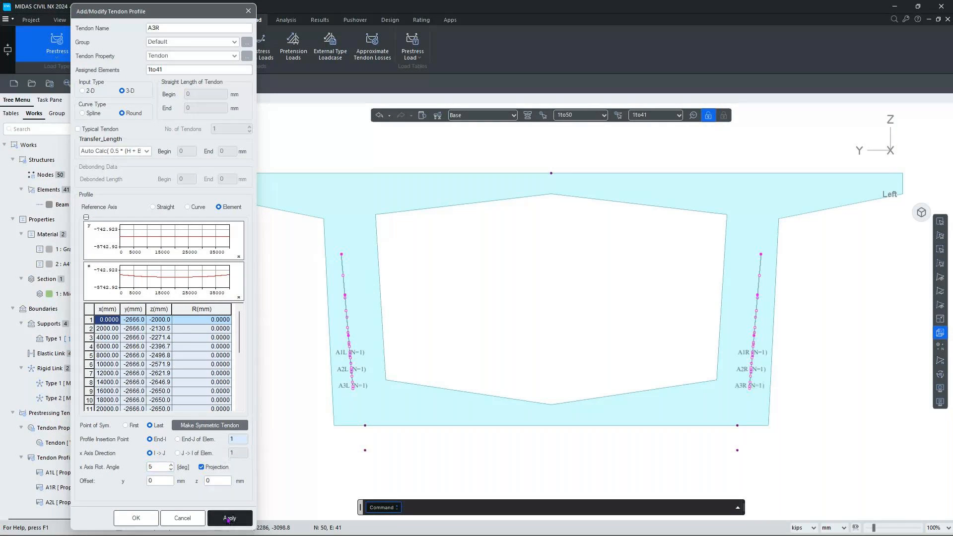
pyautogui.click(180, 29)
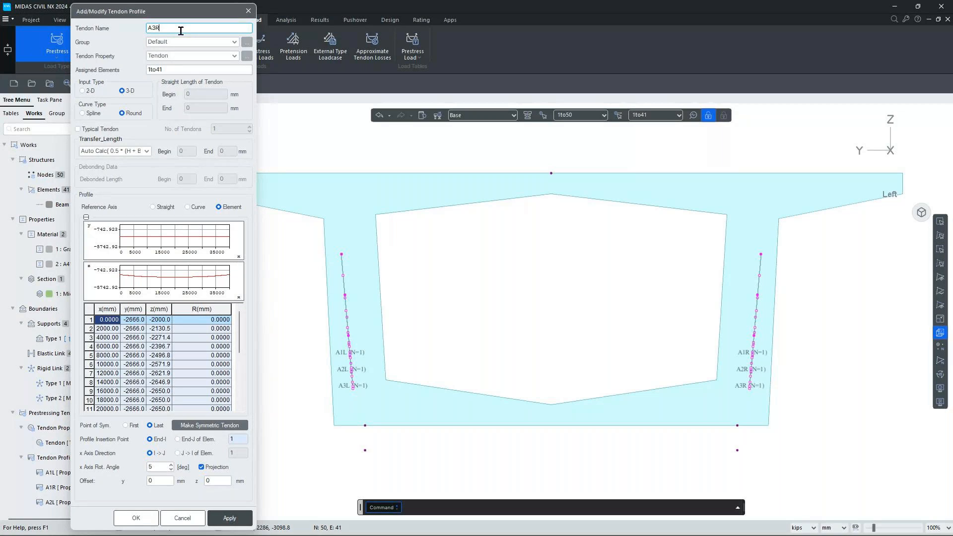
# Rename the tendon to A4L and clear its coordinate table.
pyautogui.write('4L')
pyautogui.click(90, 308)
pyautogui.press('Delete')
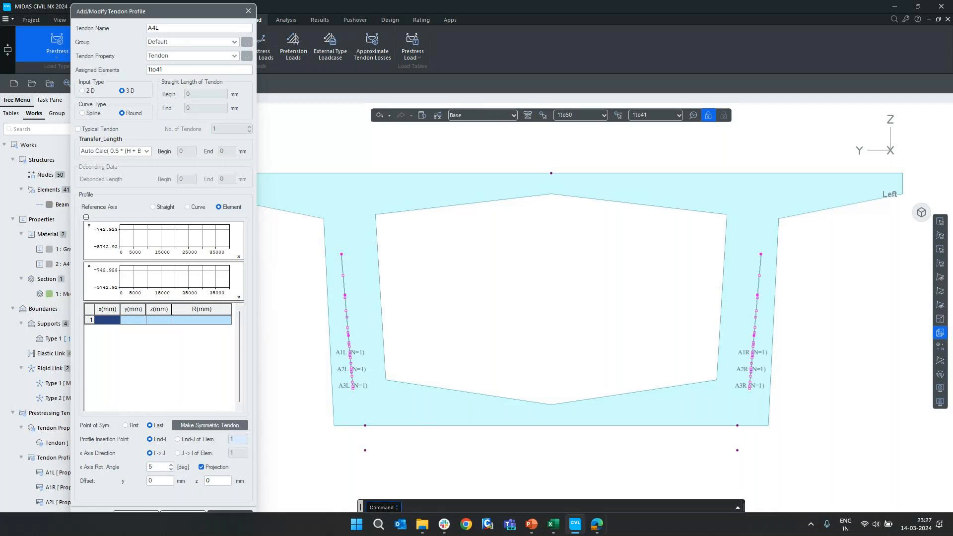
# Paste the A4L coordinates from Excel J29:L49, set rotation to -5, and apply.
pyautogui.click(555, 529)
pyautogui.moveTo(344, 217); pyautogui.dragTo(414, 406)
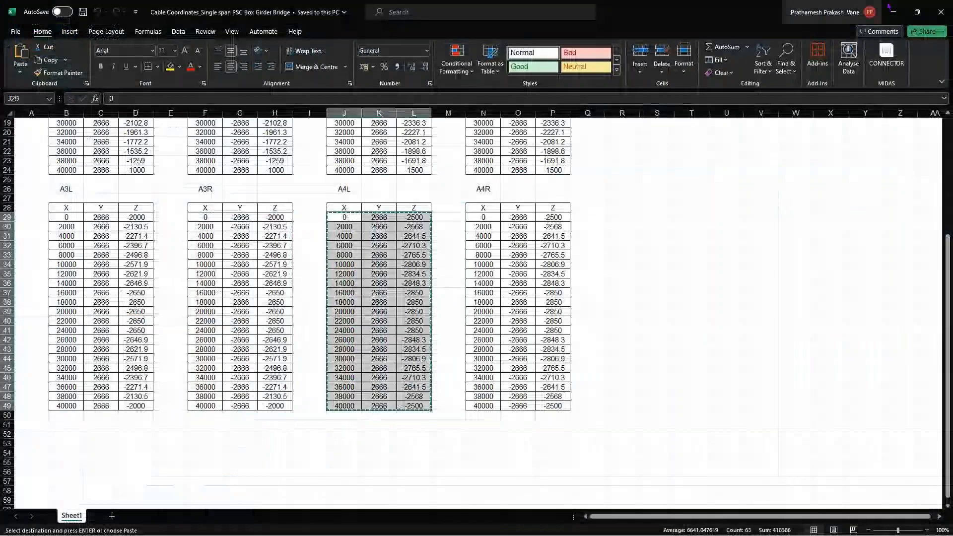
pyautogui.hotkey('ctrl', 'c')
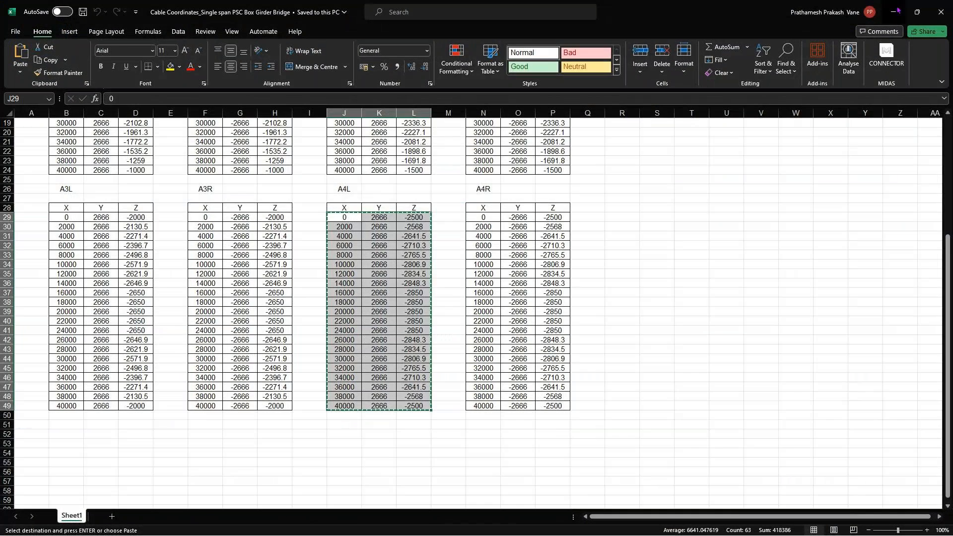
pyautogui.hotkey('alt', 'Tab')
pyautogui.hotkey('ctrl', 'v')
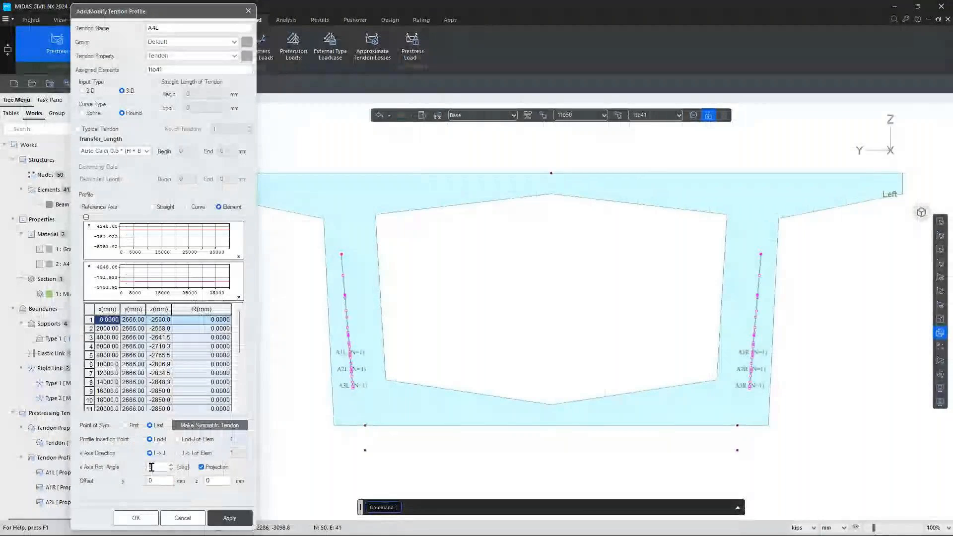
pyautogui.press('Left')
pyautogui.write('-')
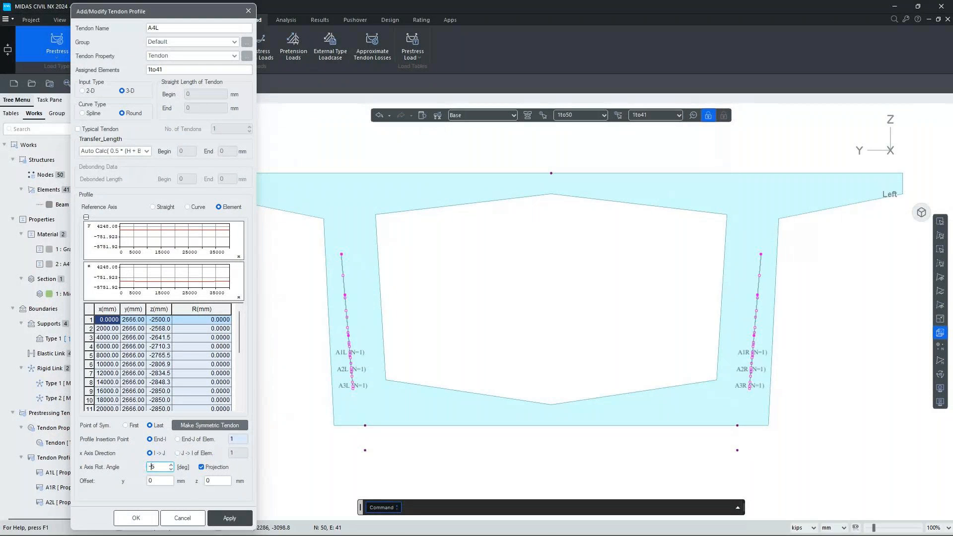
pyautogui.click(228, 518)
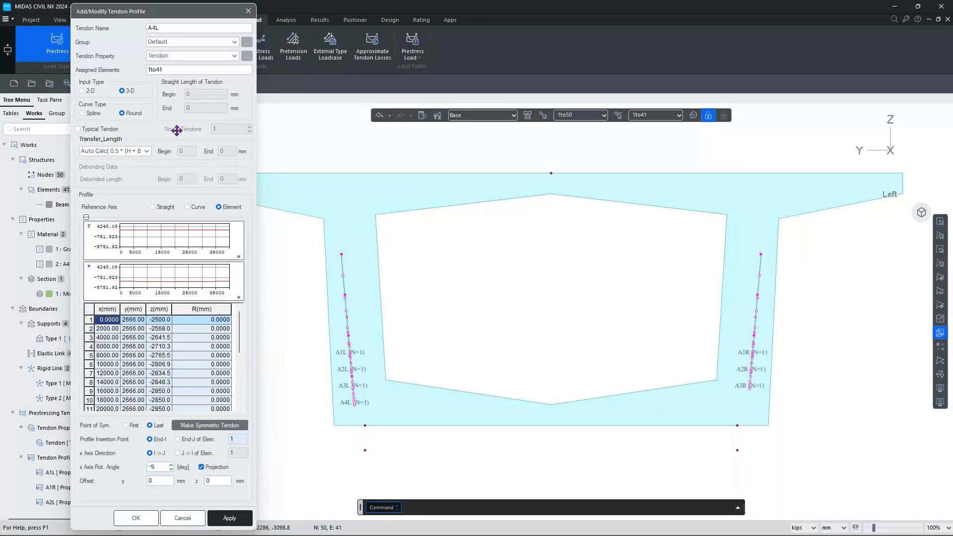
# Rename the tendon to A4R, replace its coordinates with Excel range N29:P49, and apply.
pyautogui.click(175, 27)
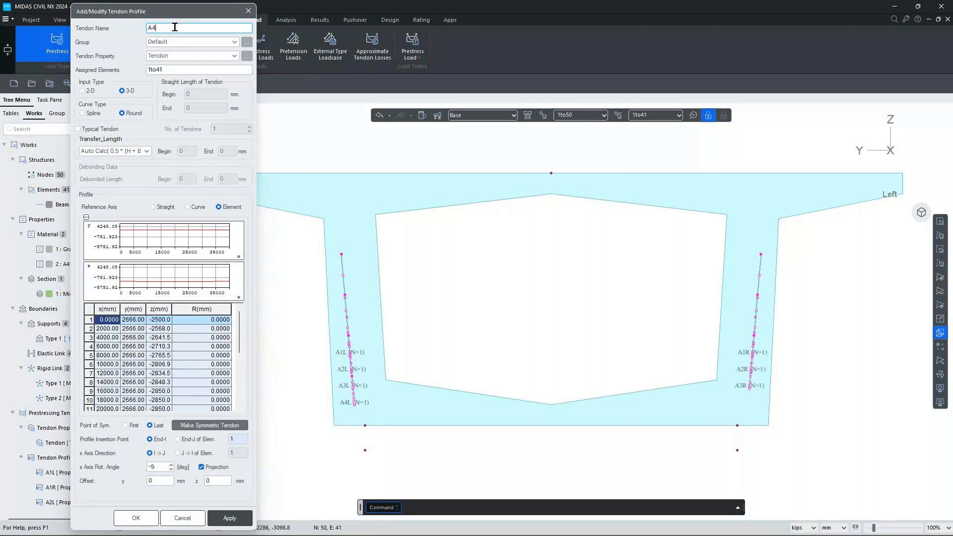
pyautogui.write('R')
pyautogui.hotkey('alt', 'Tab')
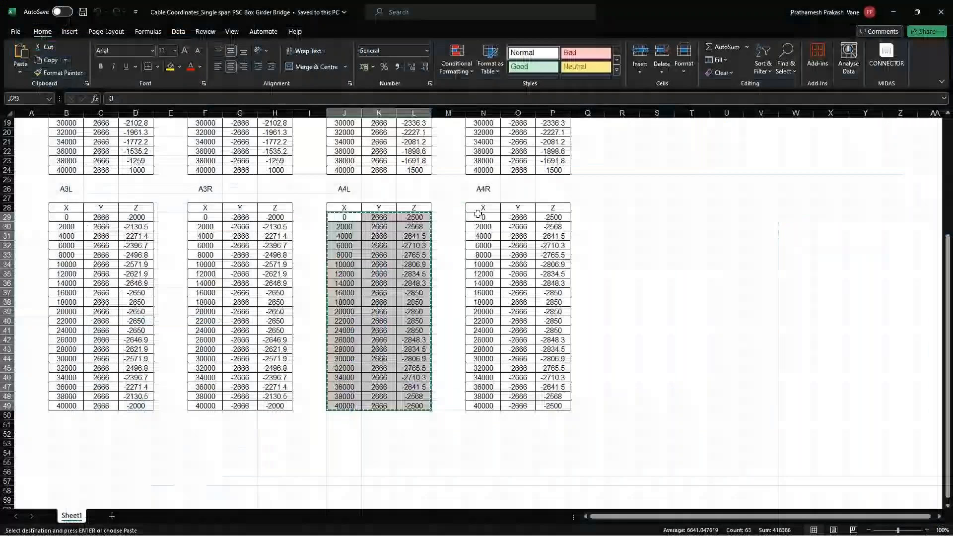
pyautogui.moveTo(478, 217); pyautogui.dragTo(542, 412)
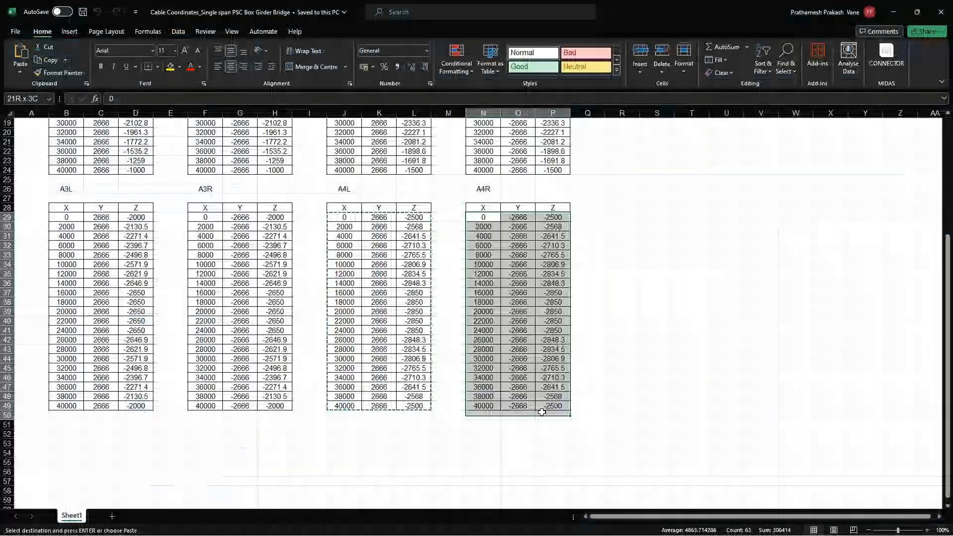
pyautogui.hotkey('ctrl', 'c')
pyautogui.hotkey('alt', 'Tab')
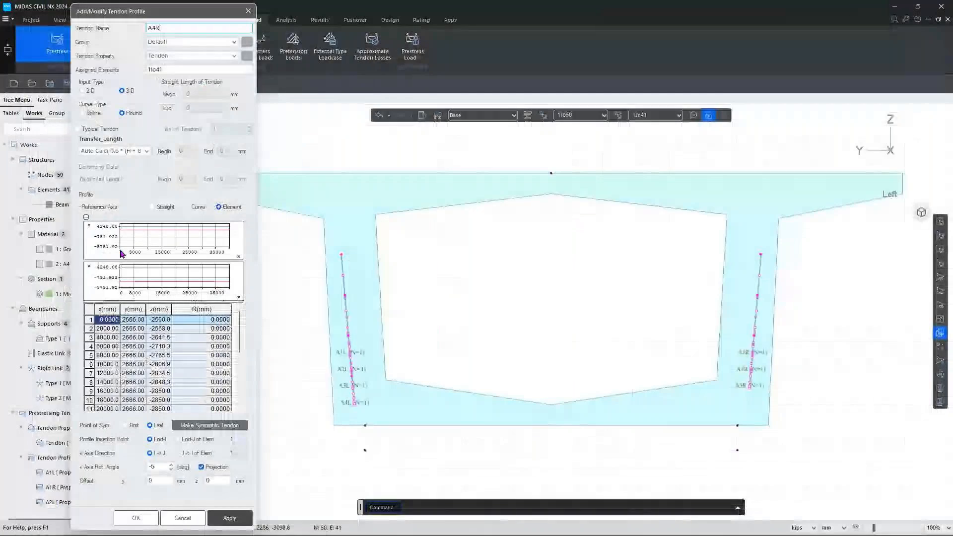
pyautogui.click(91, 313)
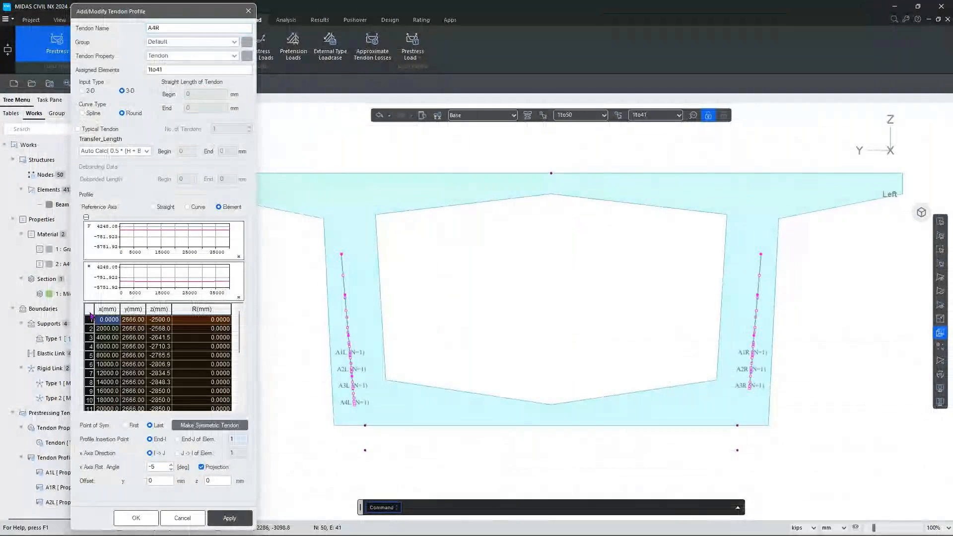
pyautogui.press('Delete')
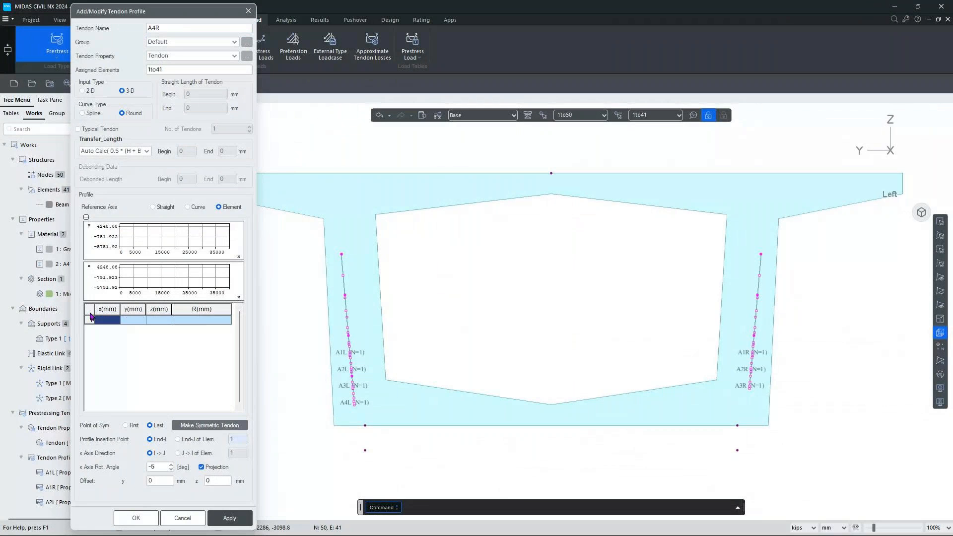
pyautogui.hotkey('ctrl', 'v')
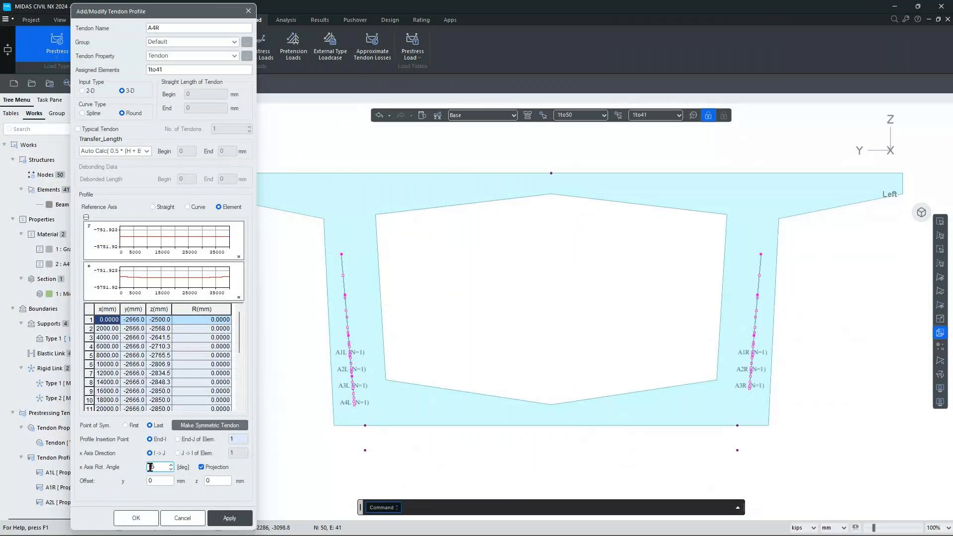
pyautogui.click(234, 519)
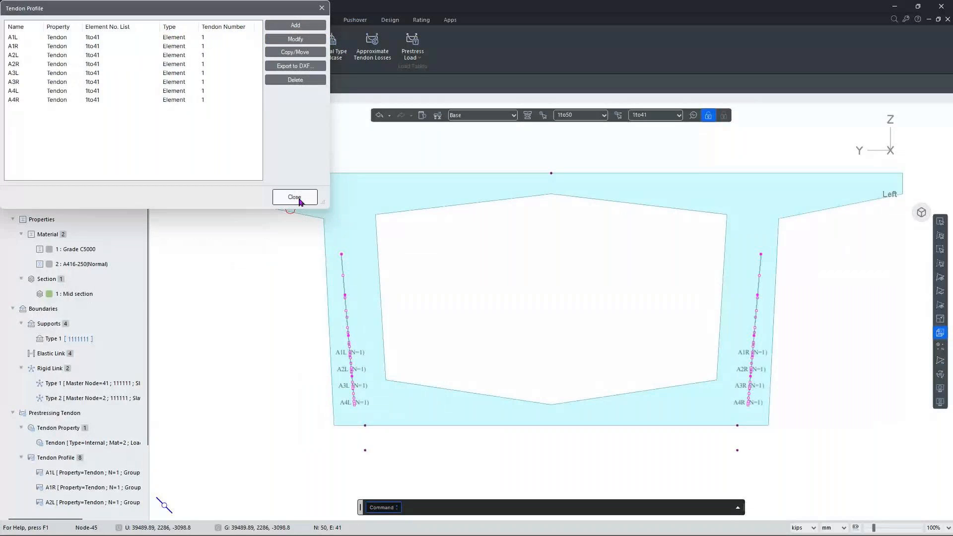
# Close the tendon profile list and view the girder's tendons from the rear, then isometrically.
pyautogui.click(294, 197)
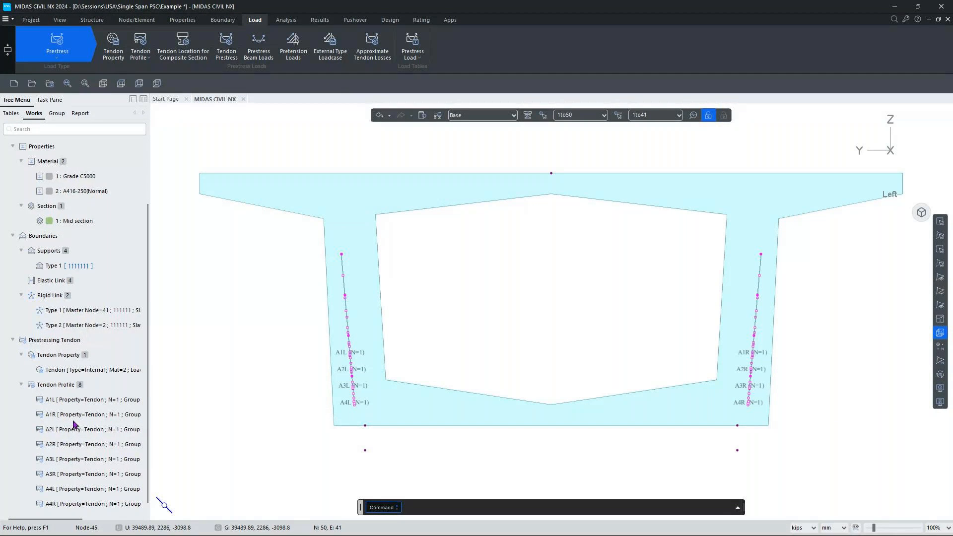
pyautogui.scroll(2, 75, 432)
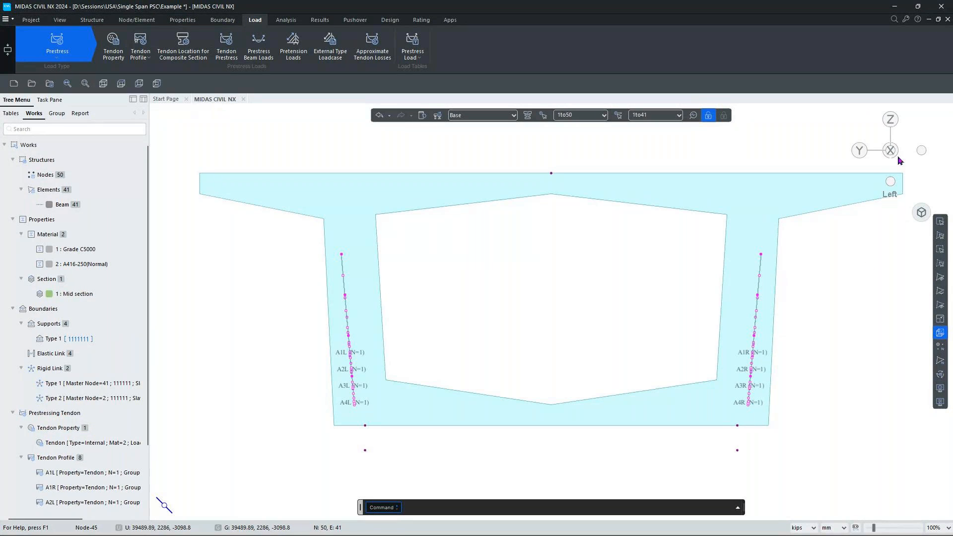
pyautogui.click(859, 150)
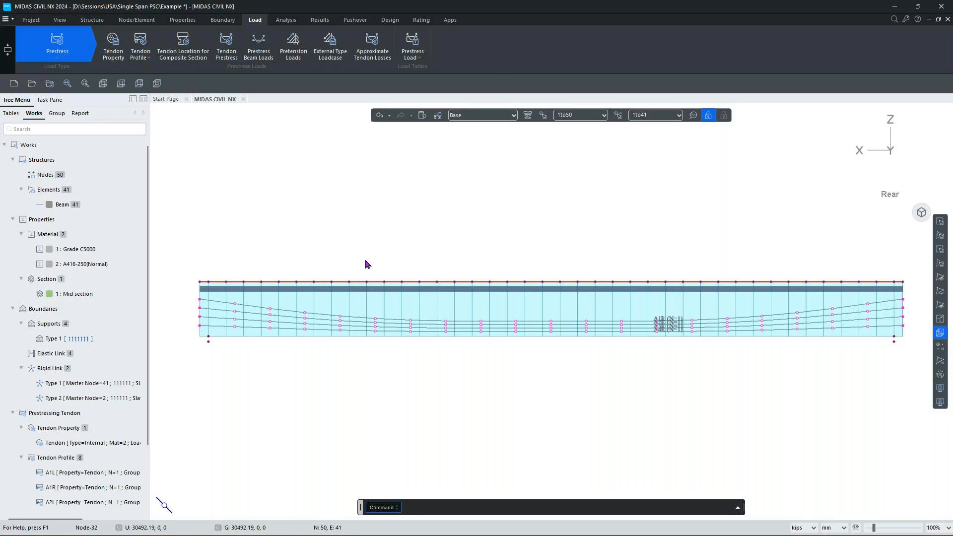
pyautogui.click(921, 213)
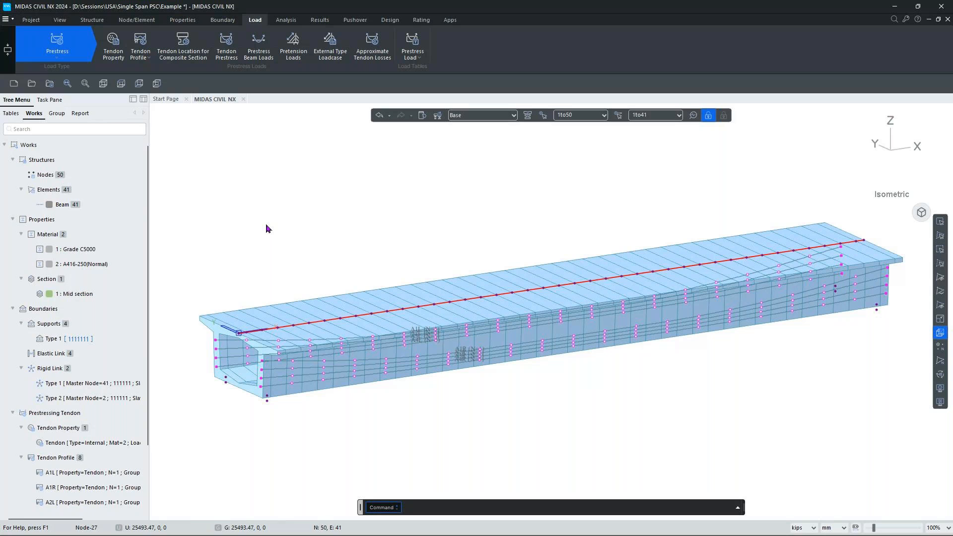
# Change the Load Type from Static Loads to Moving Load and expand the Moving Load Code list.
pyautogui.click(58, 50)
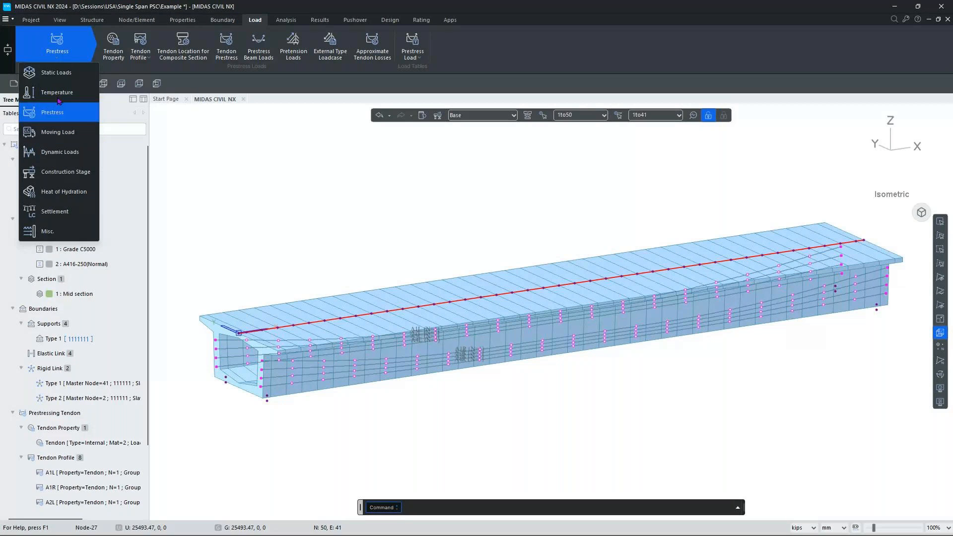
pyautogui.click(57, 75)
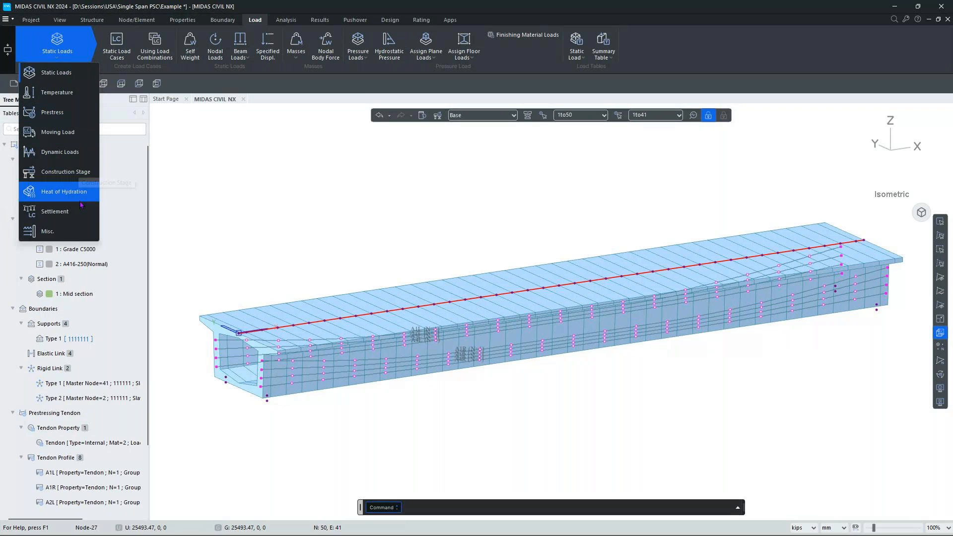
pyautogui.click(69, 70)
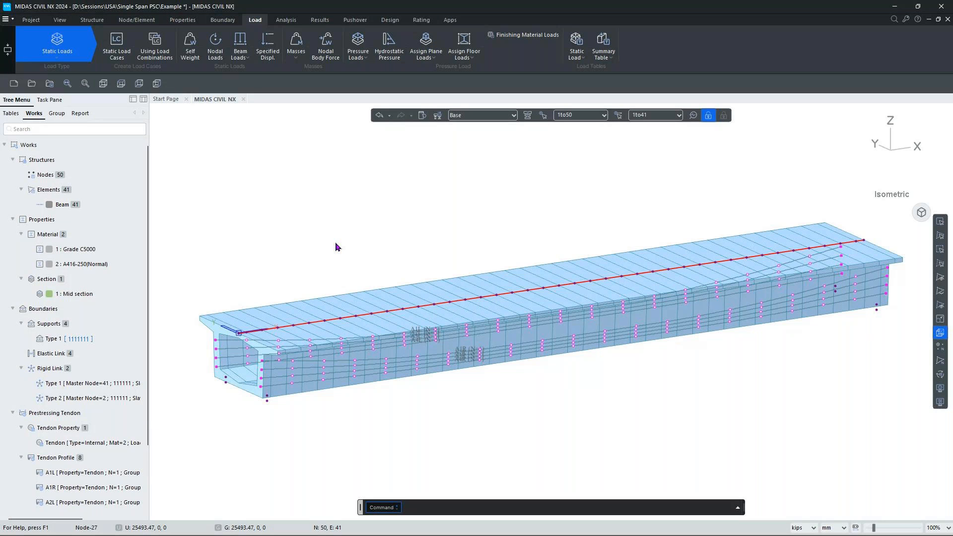
pyautogui.click(63, 47)
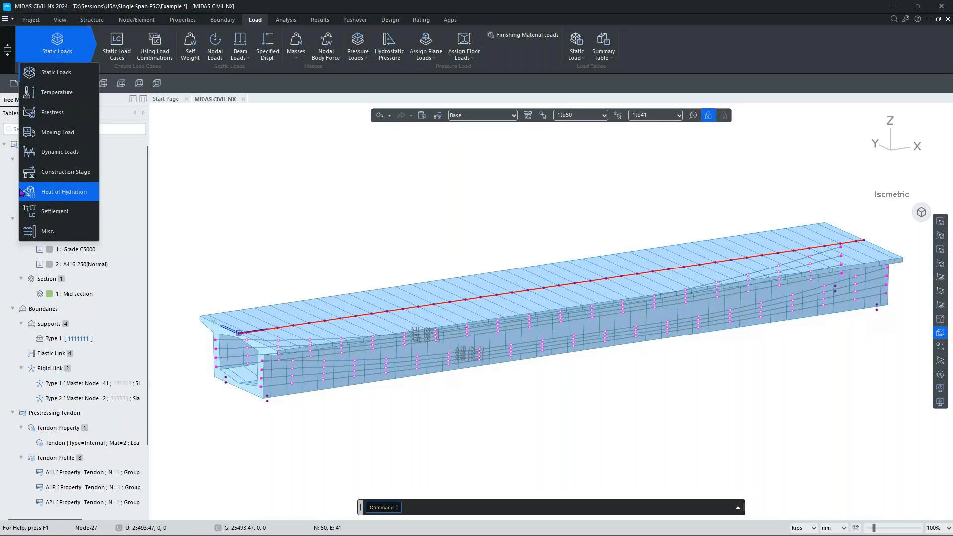
pyautogui.click(57, 135)
pyautogui.click(135, 46)
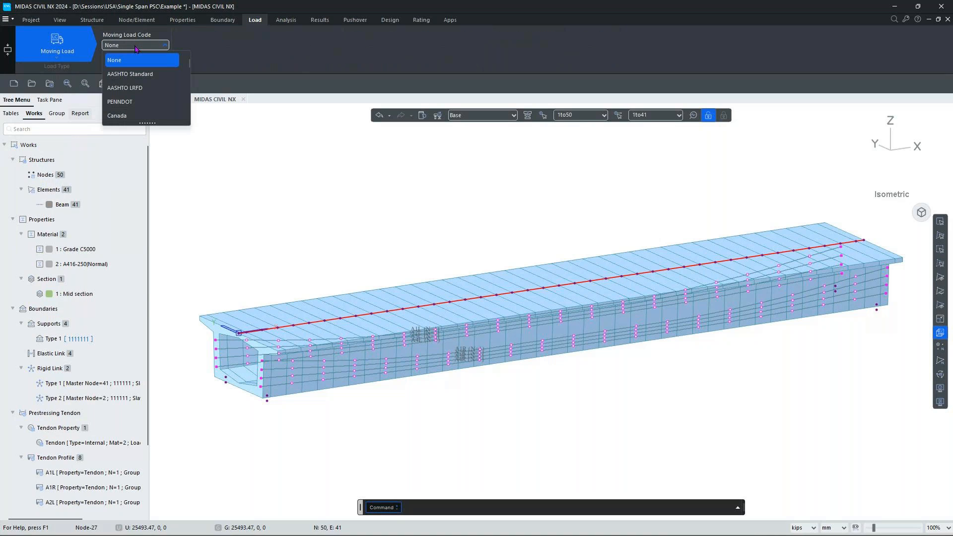
# Choose AASHTO LRFD as the moving load code, review standard vehicle types without adding one, and deselect.
pyautogui.click(132, 88)
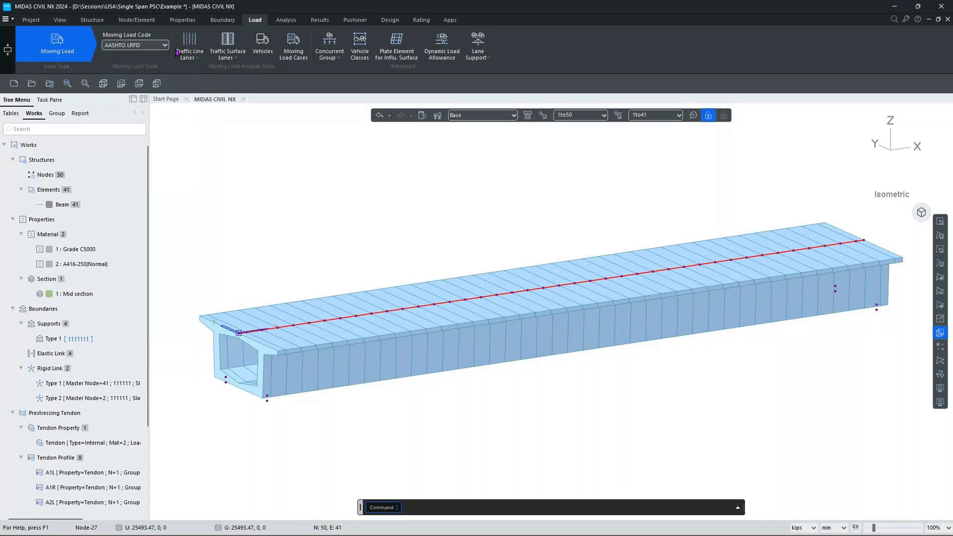
pyautogui.click(264, 47)
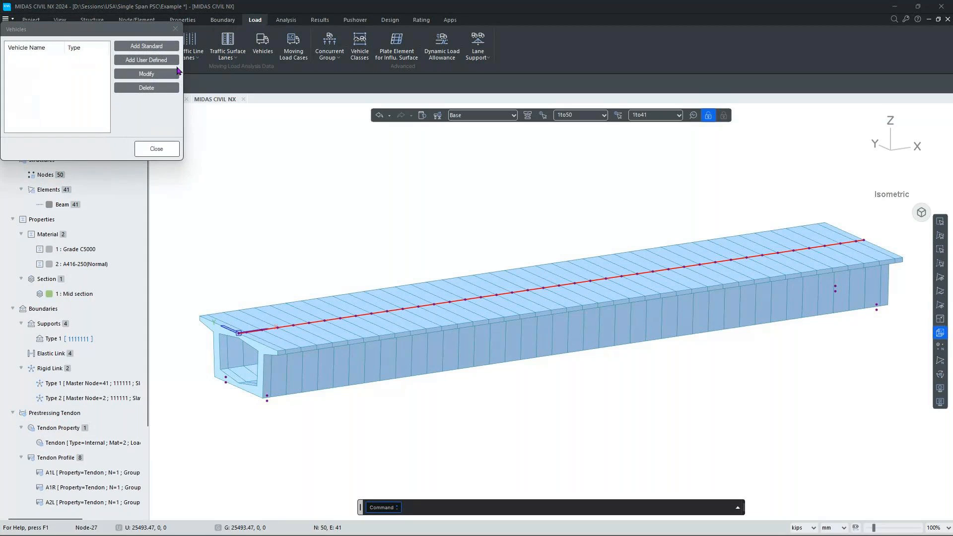
pyautogui.click(167, 46)
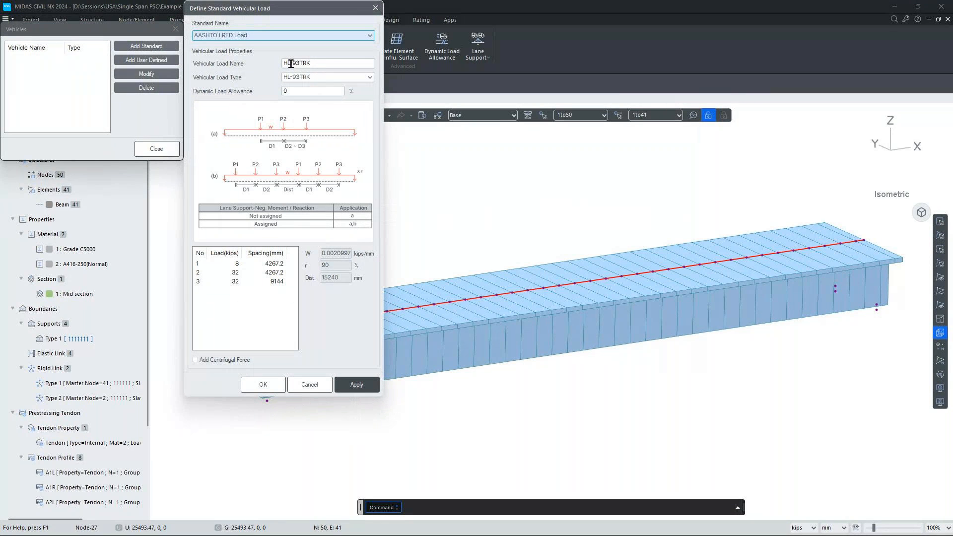
pyautogui.click(325, 78)
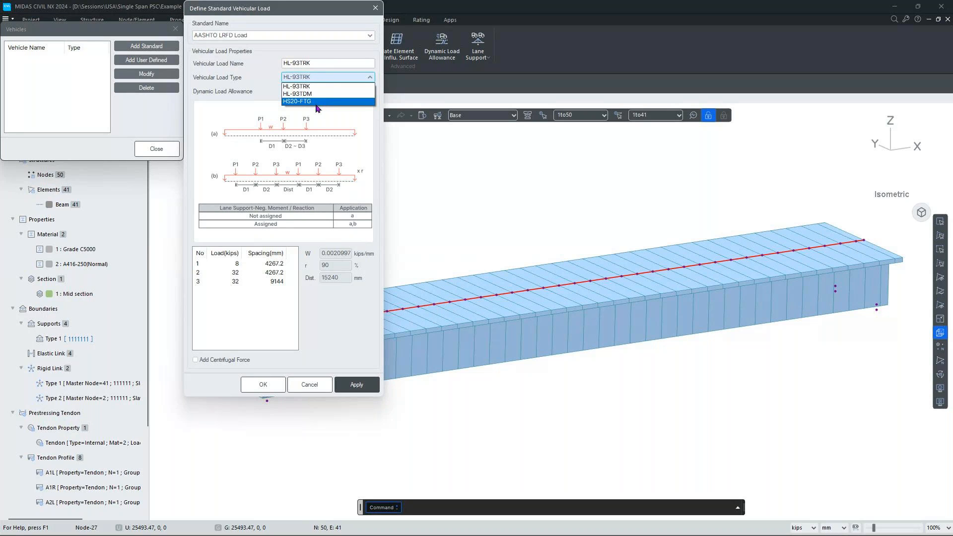
pyautogui.click(316, 102)
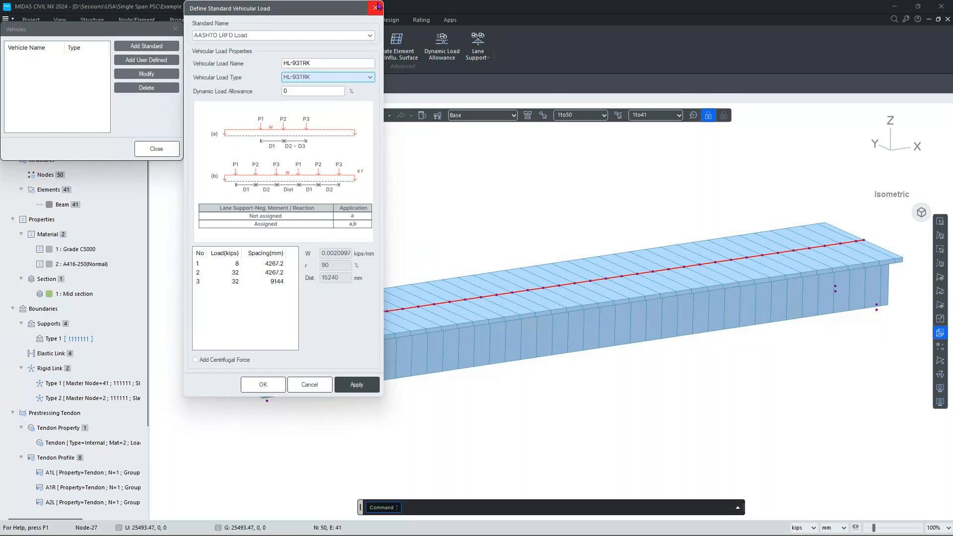
pyautogui.click(375, 8)
pyautogui.click(175, 28)
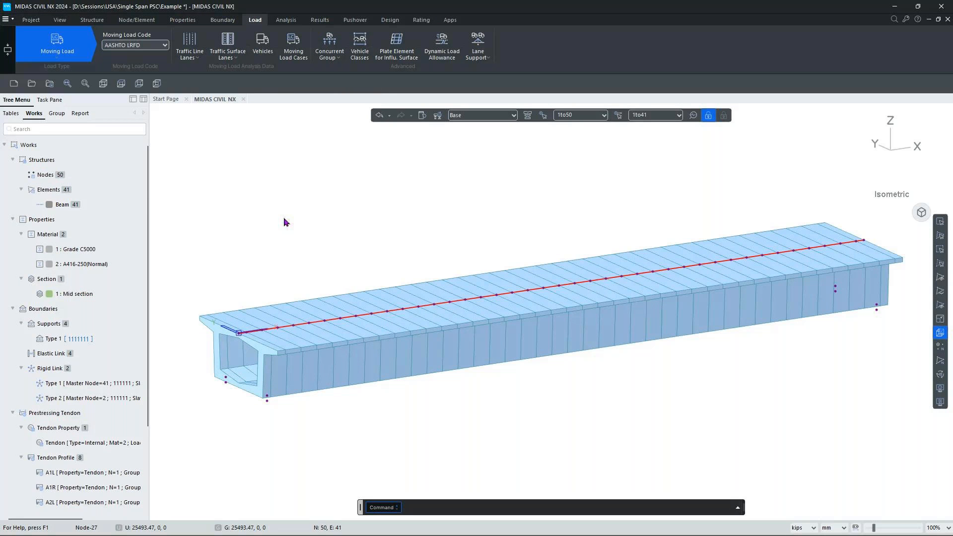
pyautogui.press('Escape')
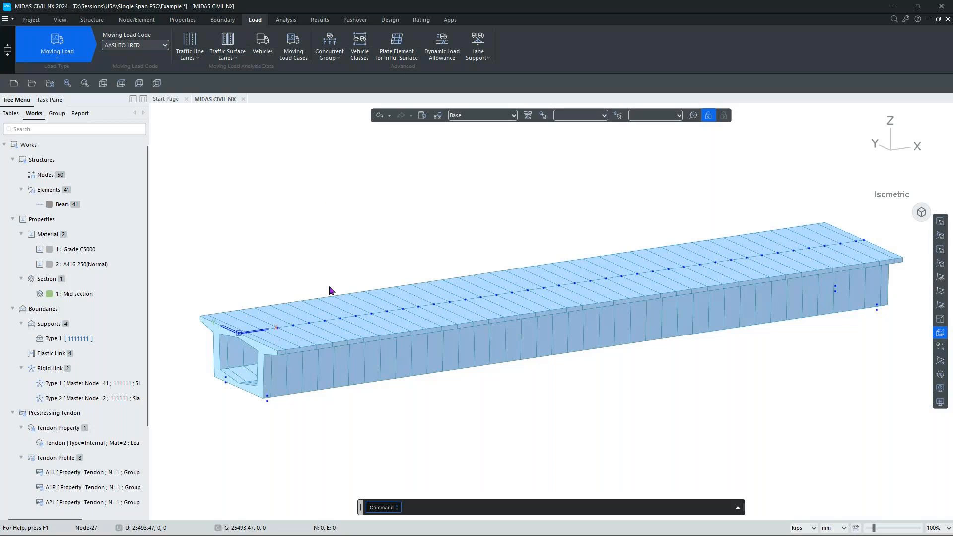
# Leave MIDAS for the PowerPoint slideshow via Task View to show the Questions slide.
pyautogui.moveTo(447, 531)
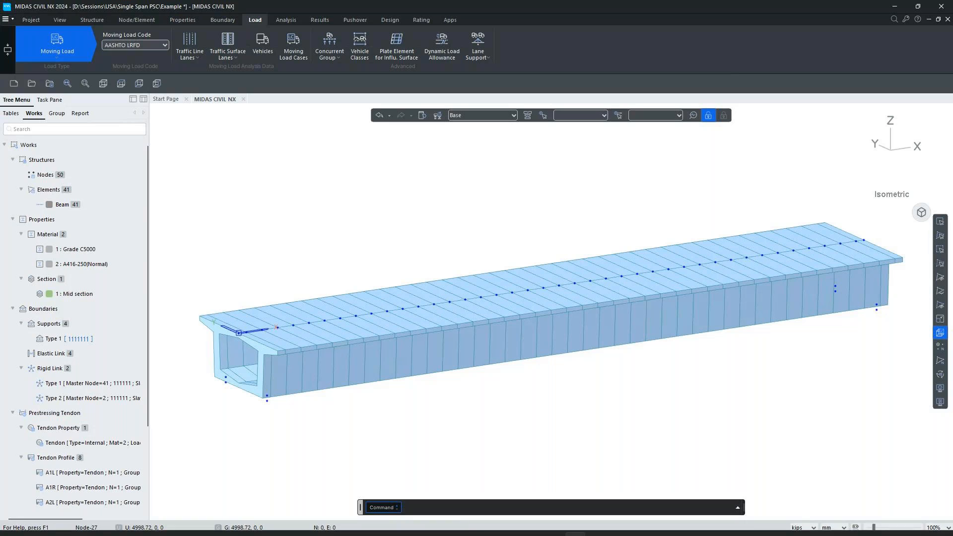
pyautogui.moveTo(592, 533)
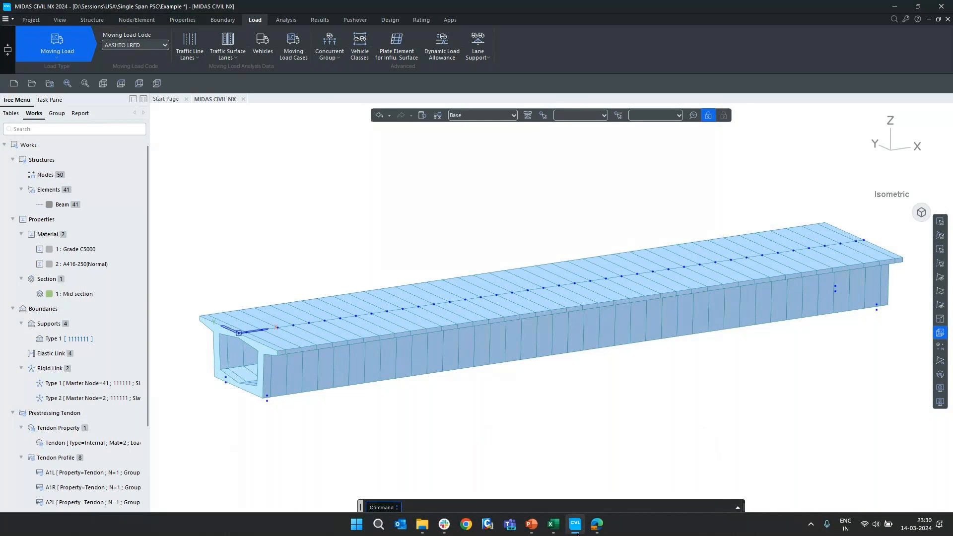
pyautogui.press('super+Tab')
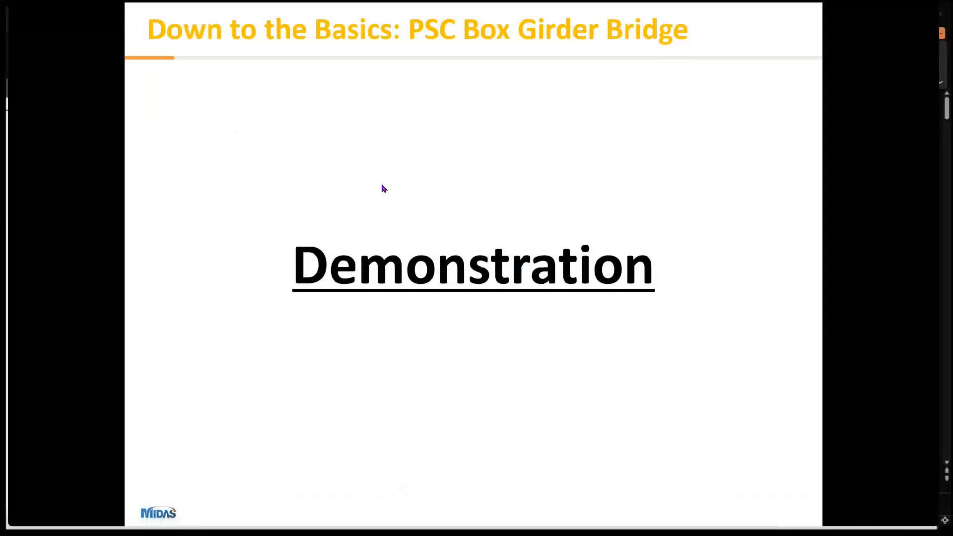
pyautogui.click(383, 187)
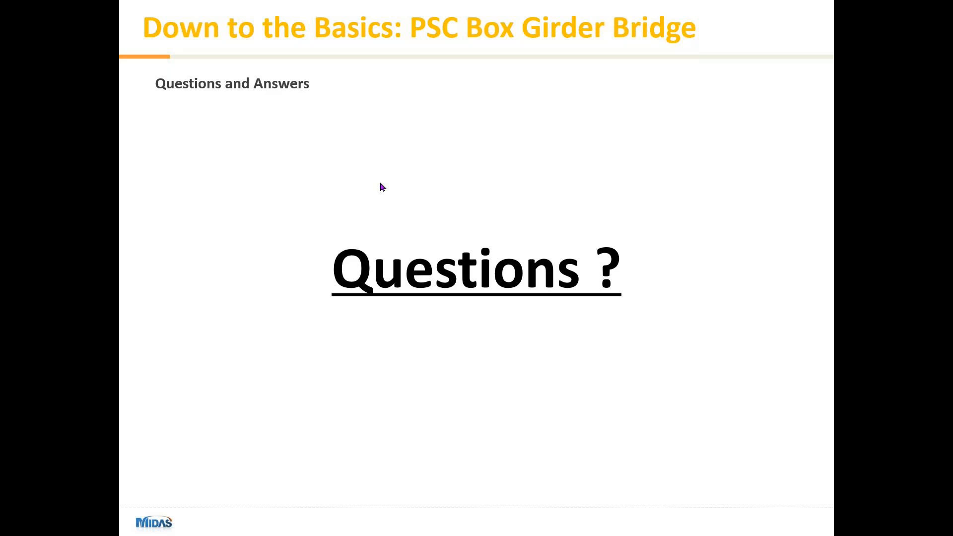
# Switch to the GoTo Webinar window and check its Chat and Questions panels.
pyautogui.press('super+Tab')
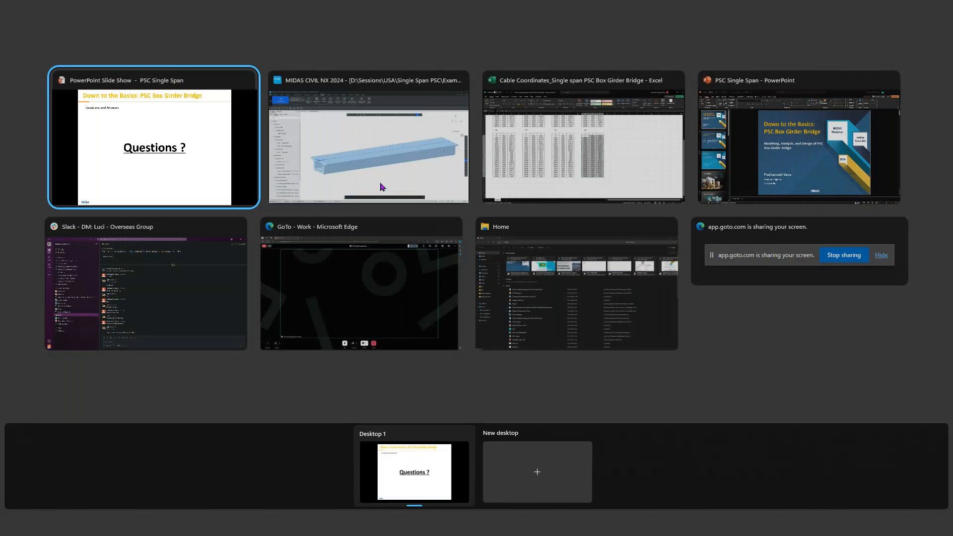
pyautogui.click(360, 283)
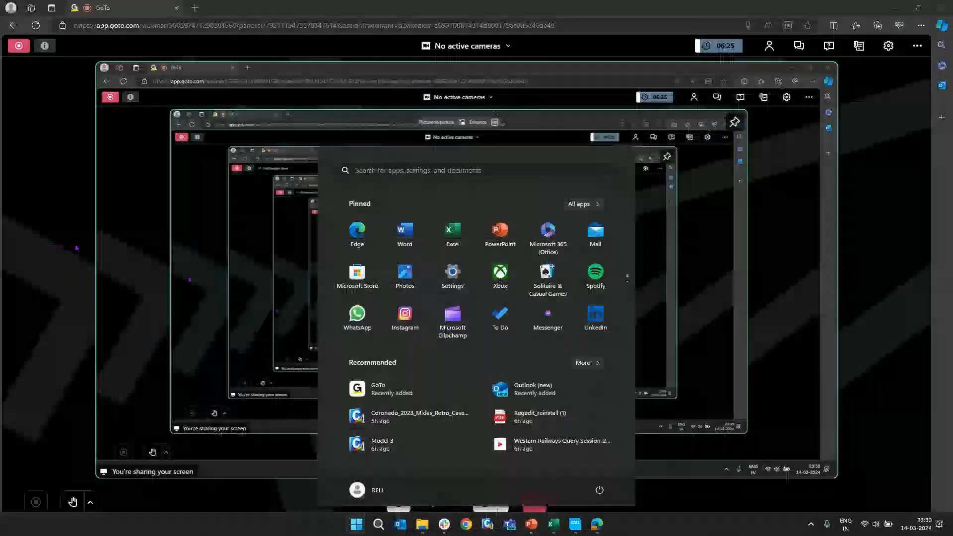
pyautogui.click(799, 46)
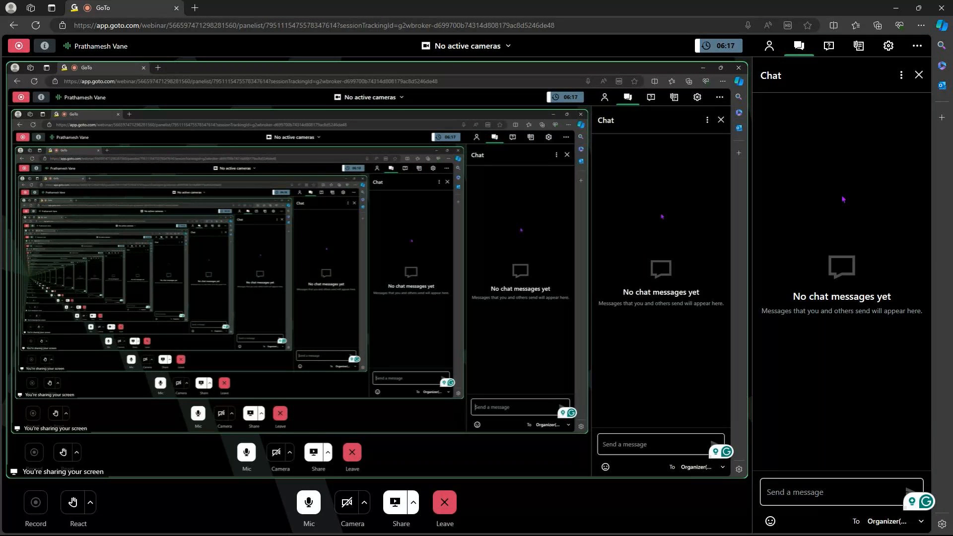
pyautogui.click(828, 47)
pyautogui.click(799, 47)
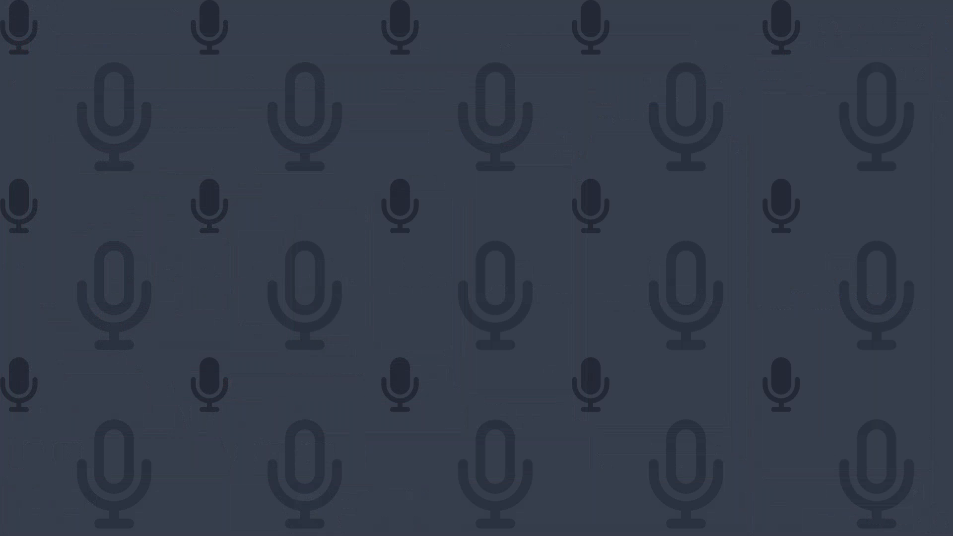